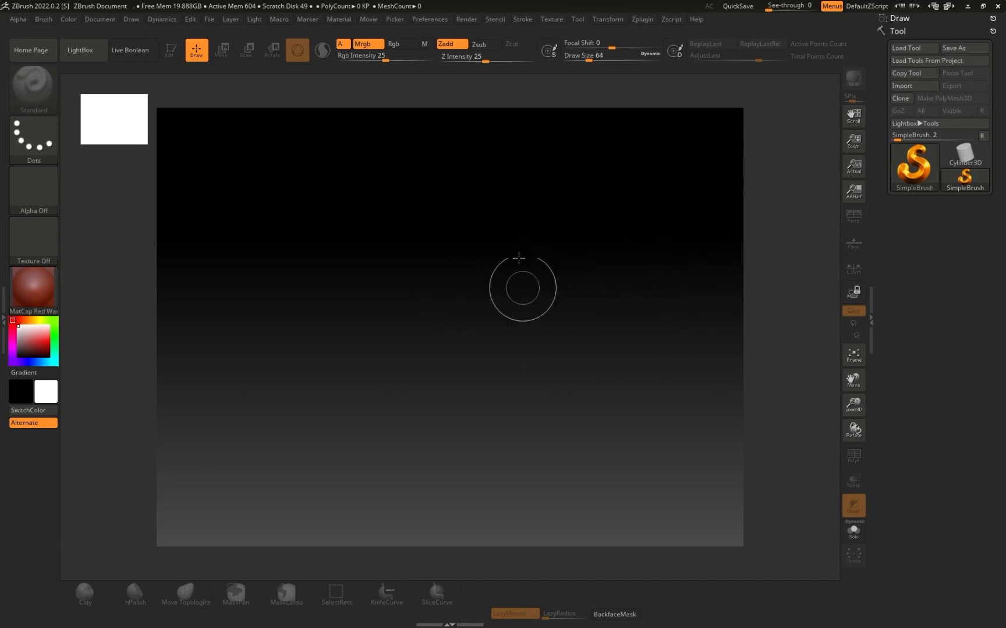
Step: Double the document's size and reduce the background gradient range until the canvas is one flat colour
click(109, 22)
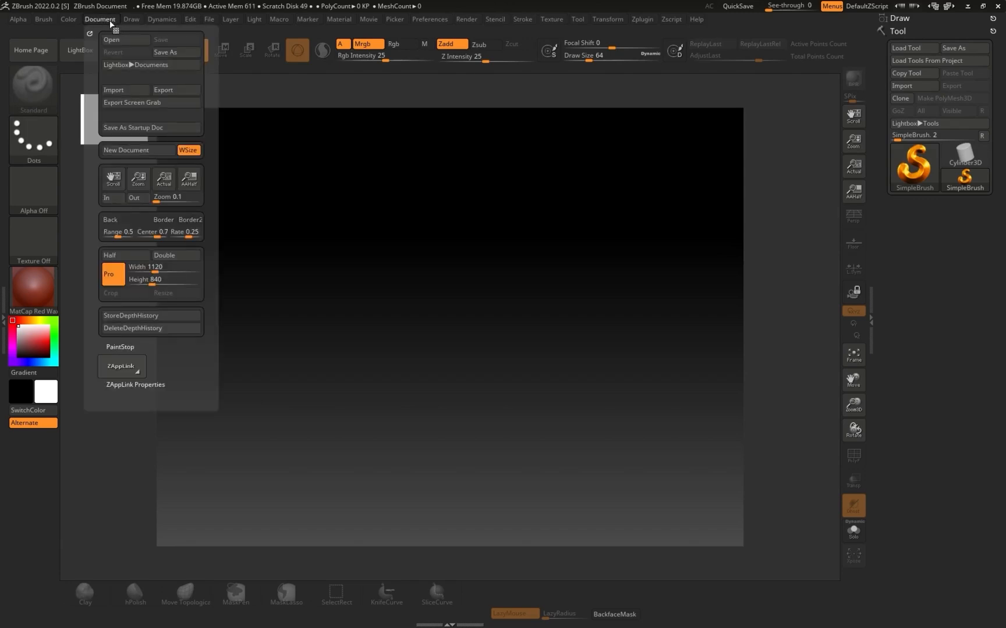
click(180, 256)
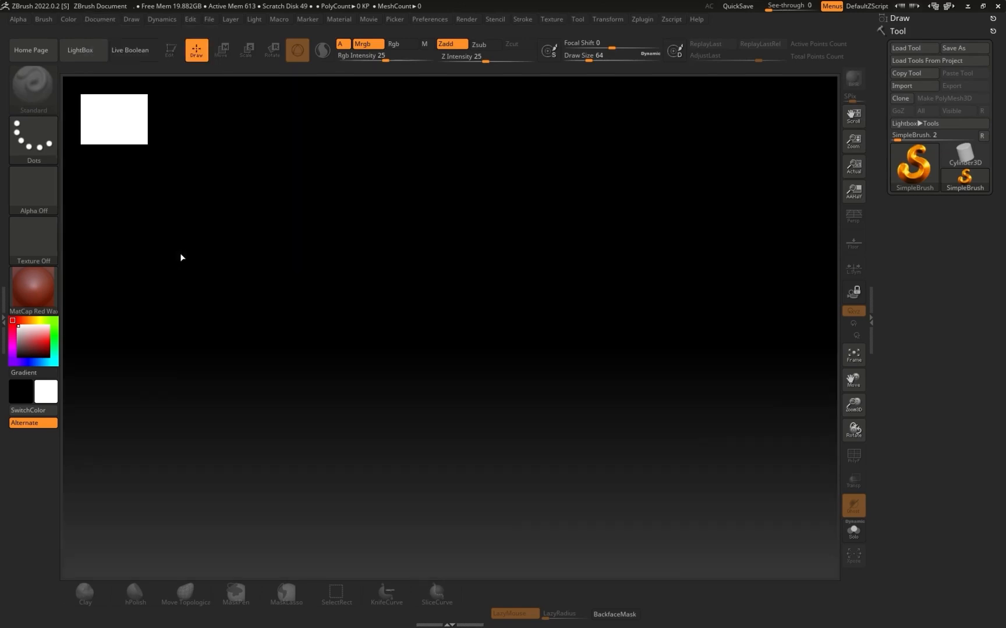
click(107, 23)
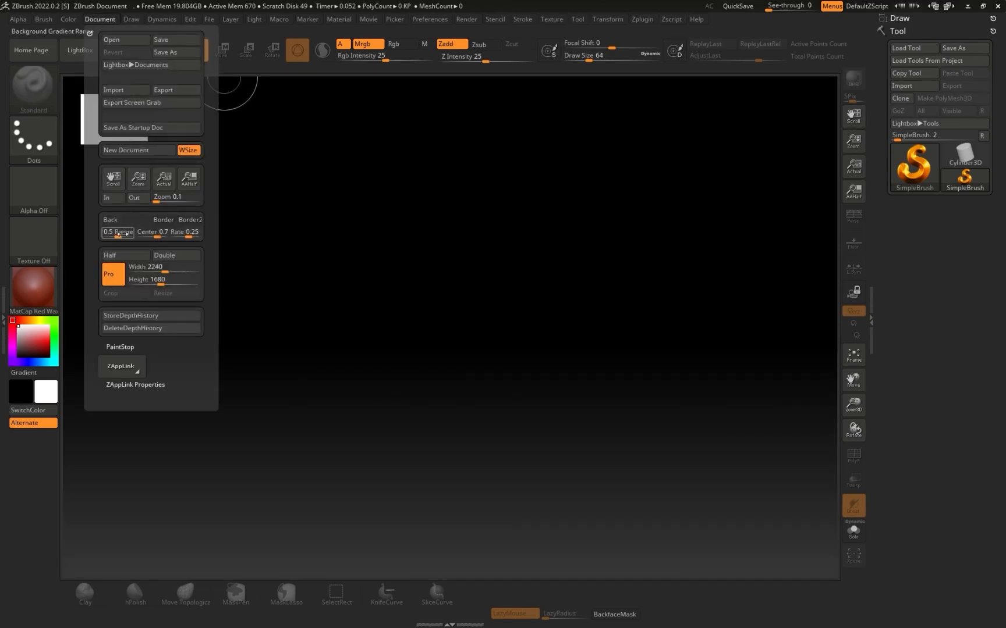
drag(119, 237, 101, 237)
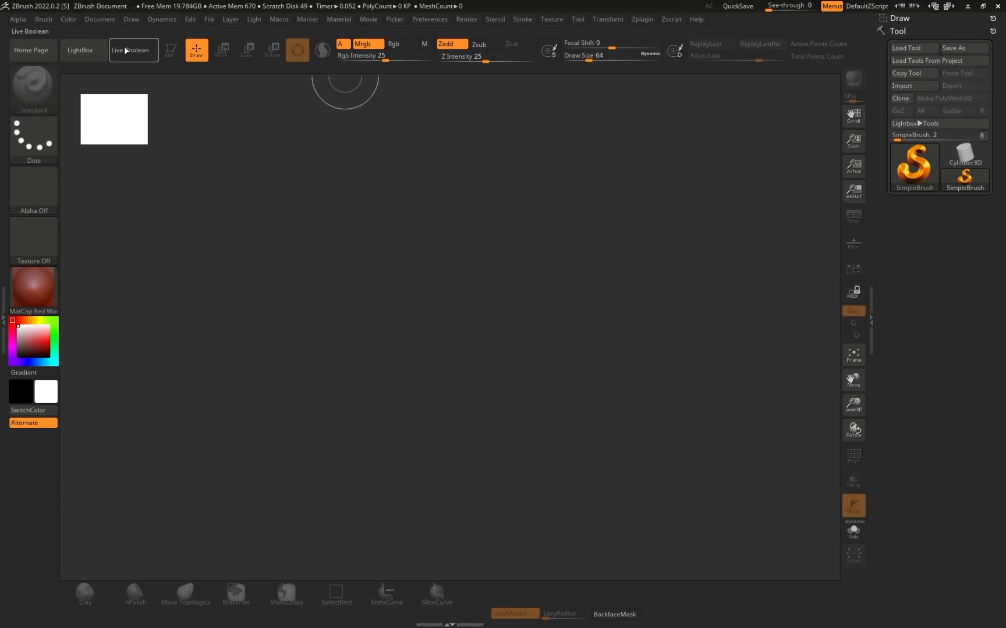
Step: Look over the project files in LightBox and close it again
click(101, 53)
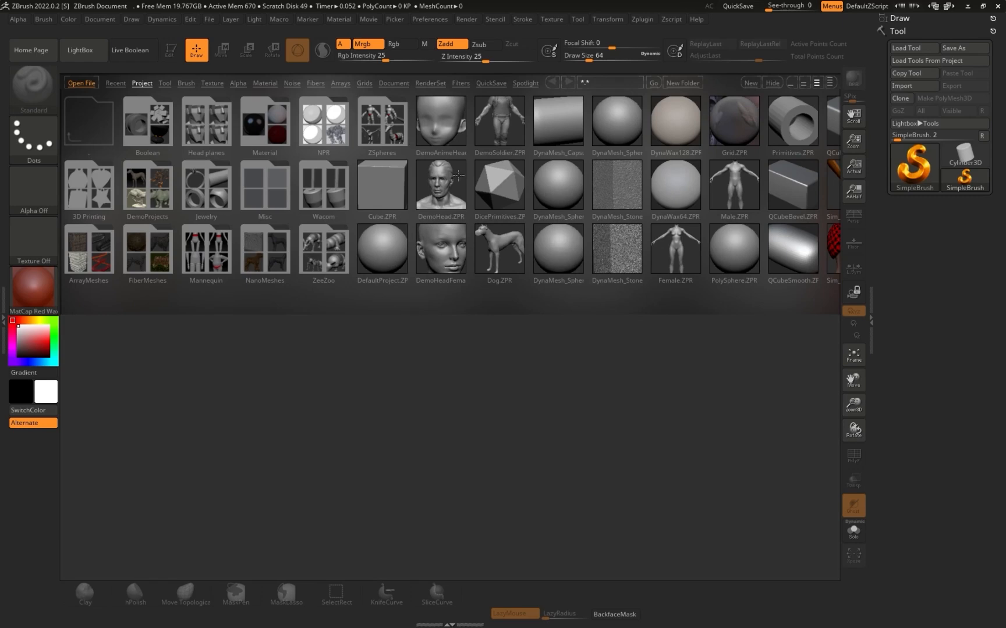
click(97, 58)
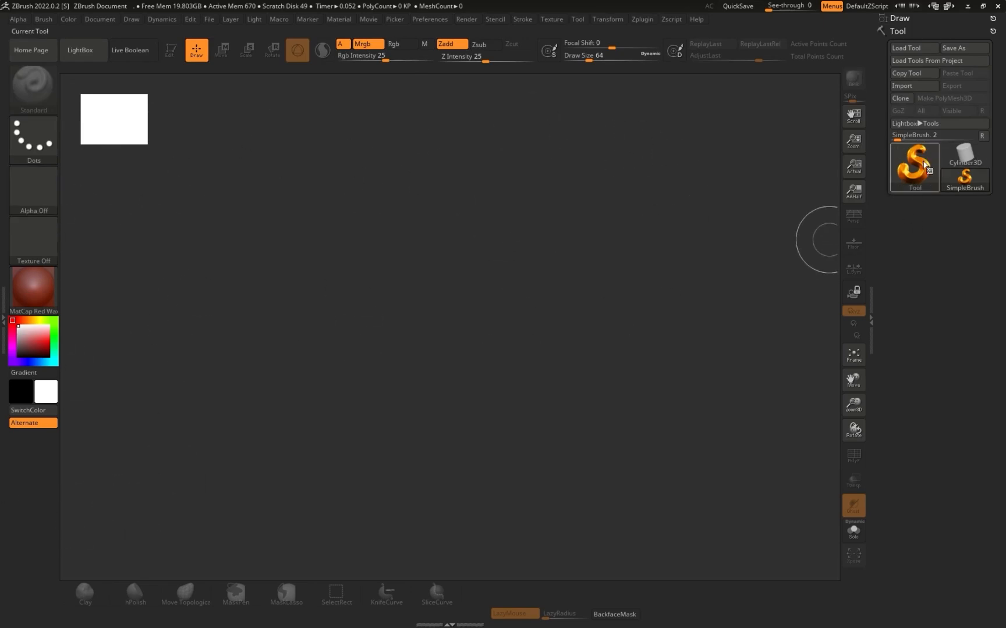
Step: Draw a large Sphere3D in the middle of the canvas and put it into Edit mode
click(919, 181)
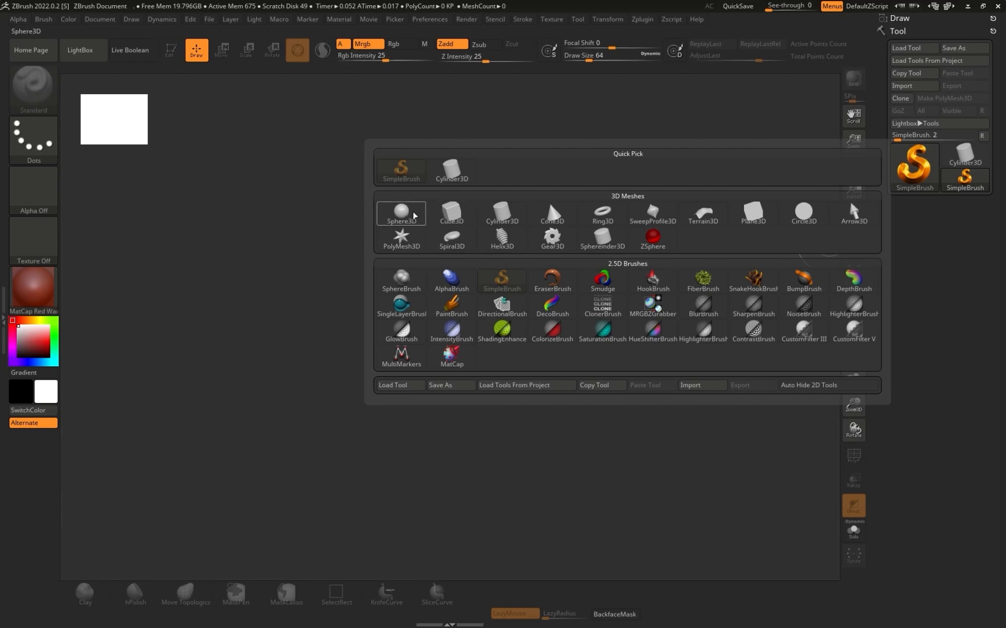
mouse_move(409, 214)
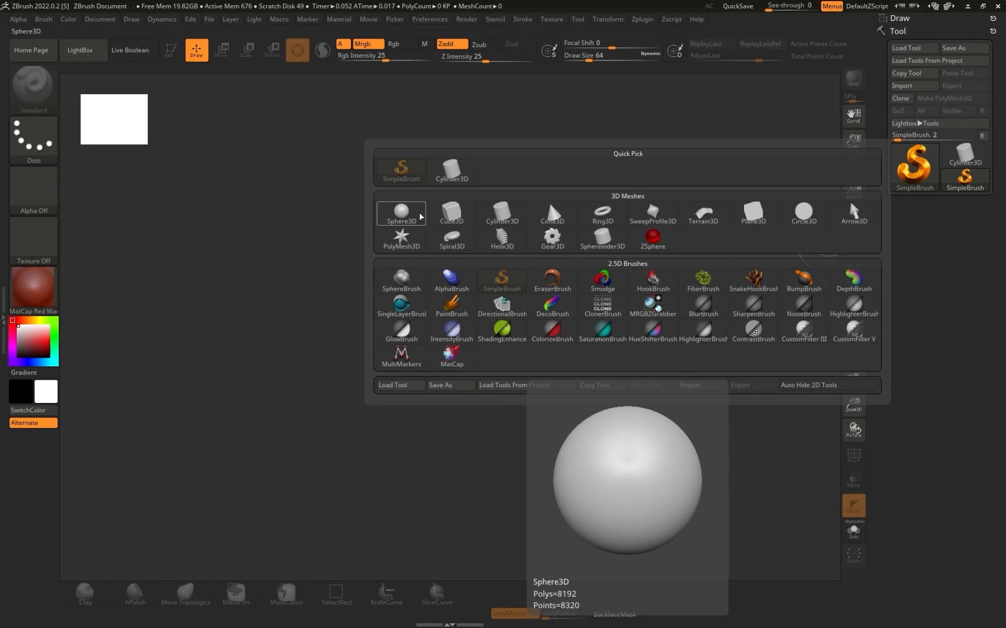
click(409, 218)
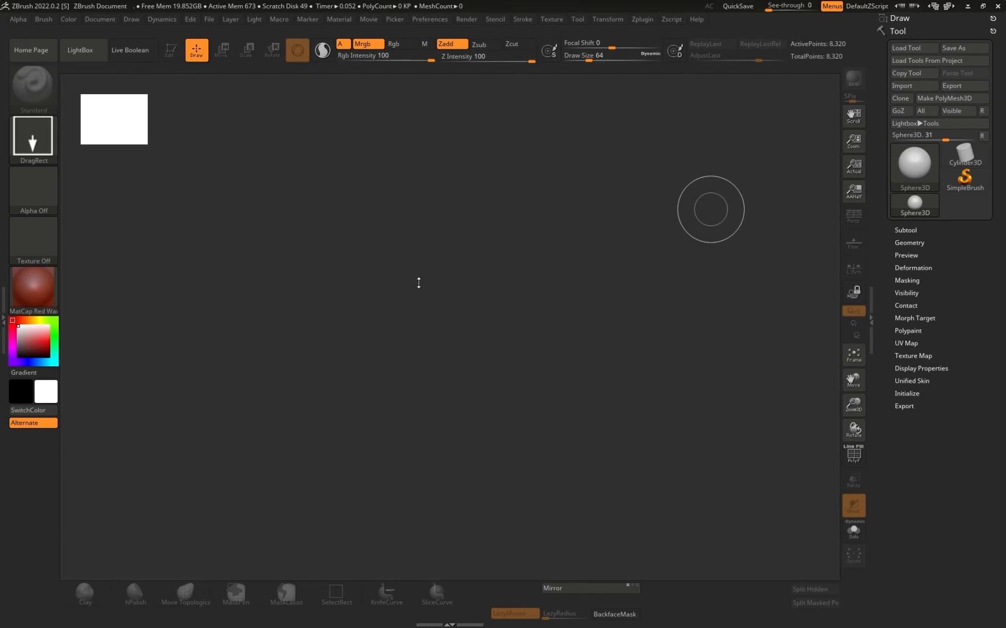
drag(455, 307, 453, 550)
key(t)
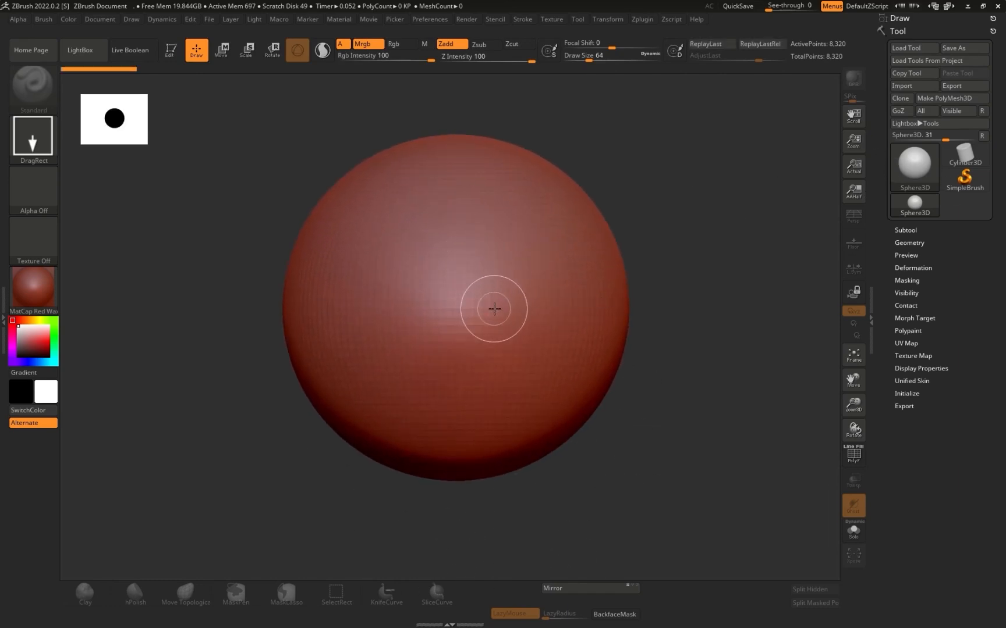
click(170, 51)
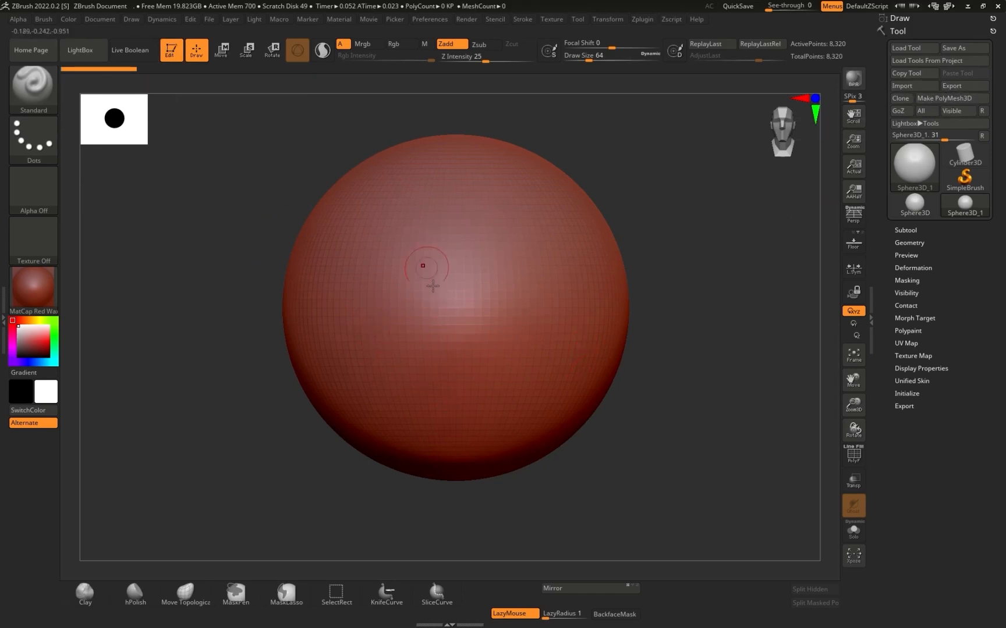
Step: Convert the primitive sphere into a sculptable PolyMesh3D
click(551, 346)
click(956, 99)
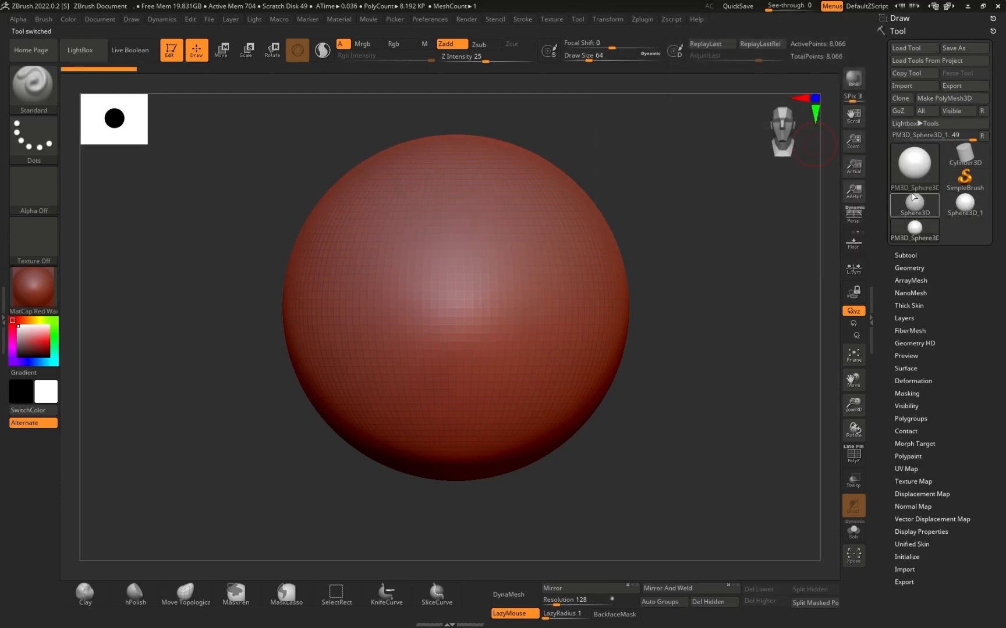
mouse_move(895, 198)
Step: Examine the sphere by rotating, panning and zooming the view around it
mouse_move(725, 220)
mouse_down()
mouse_move(667, 222)
mouse_move(699, 183)
mouse_move(741, 225)
mouse_move(746, 291)
mouse_move(678, 279)
mouse_move(756, 294)
mouse_move(734, 222)
mouse_move(721, 252)
mouse_up()
mouse_move(720, 192)
mouse_down()
mouse_move(656, 289)
mouse_move(680, 220)
mouse_move(721, 160)
mouse_move(751, 265)
mouse_move(626, 245)
mouse_up()
drag(684, 411, 692, 239)
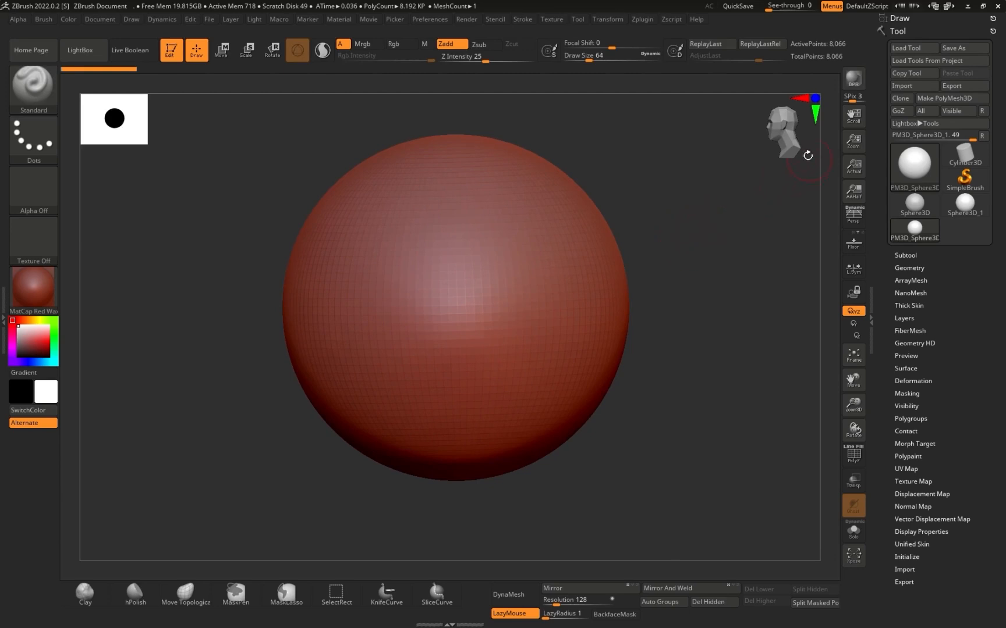
drag(700, 241, 663, 385)
drag(709, 309, 751, 207)
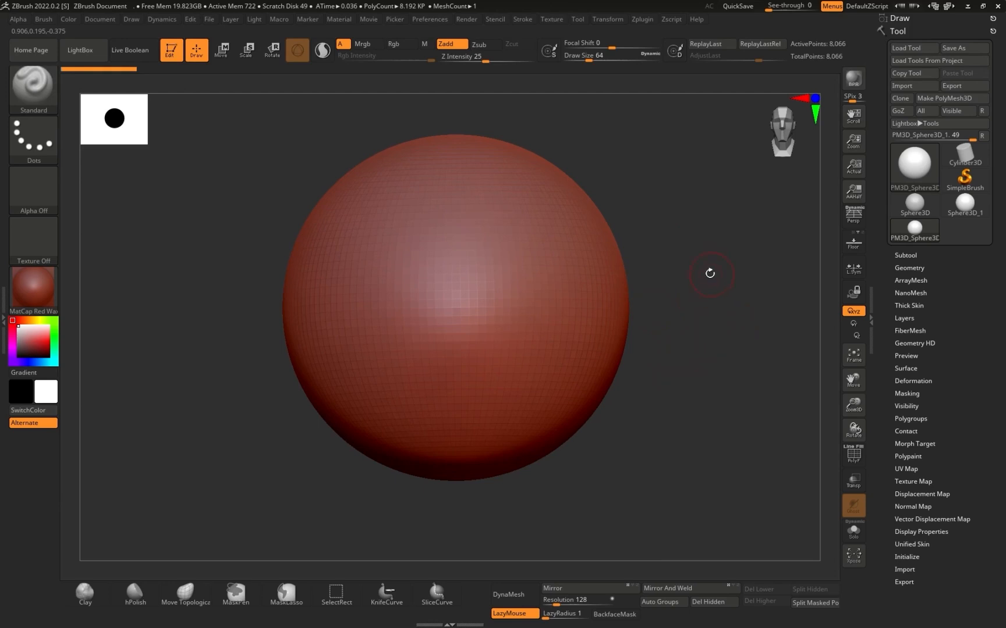
alt+drag(756, 291, 791, 330)
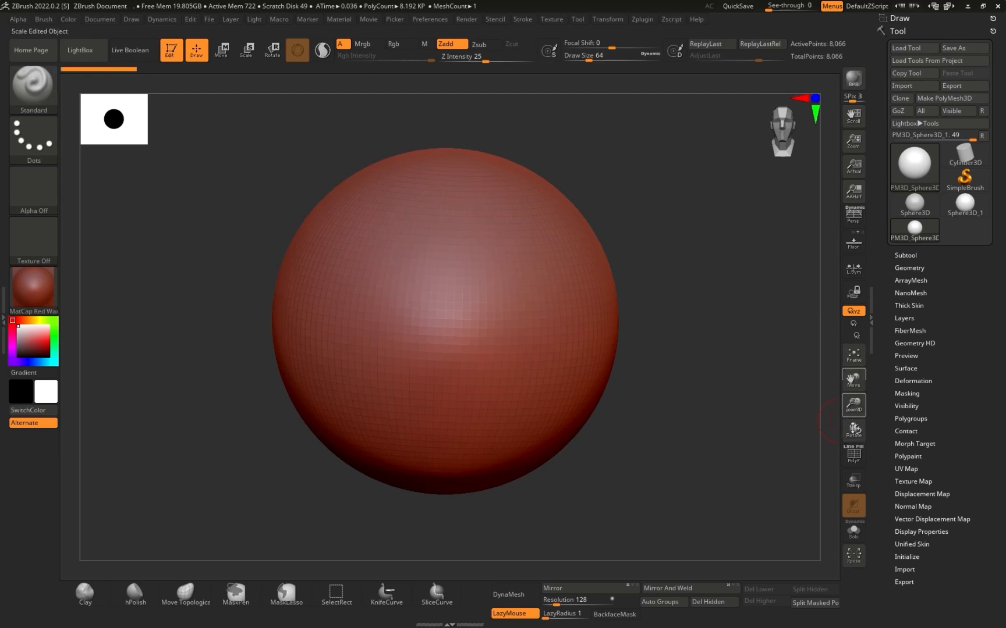
mouse_move(855, 408)
mouse_down()
mouse_move(856, 421)
mouse_move(855, 397)
mouse_move(856, 414)
mouse_up()
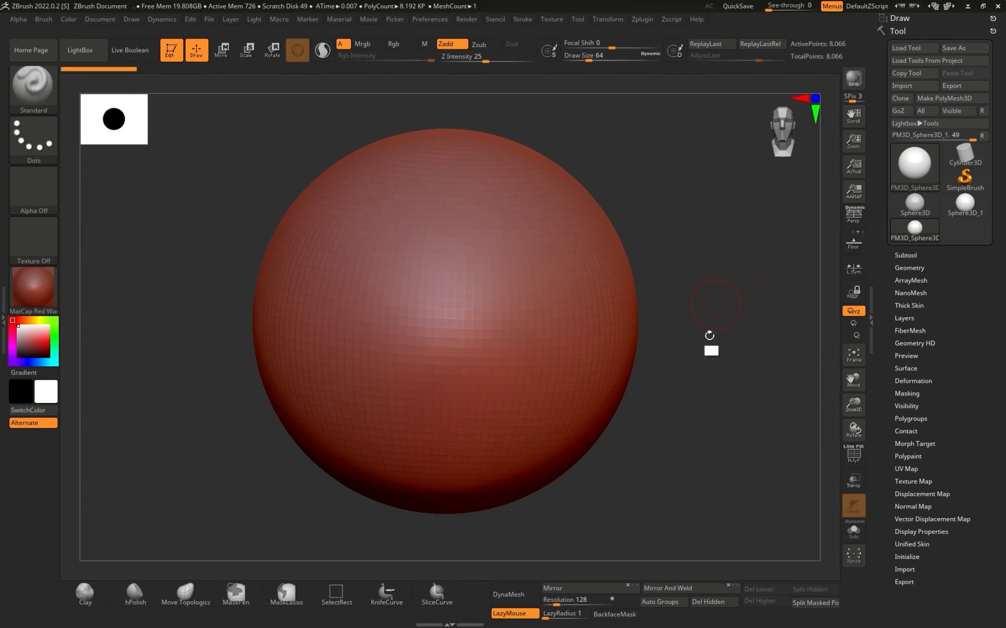
alt+drag(731, 445, 715, 222)
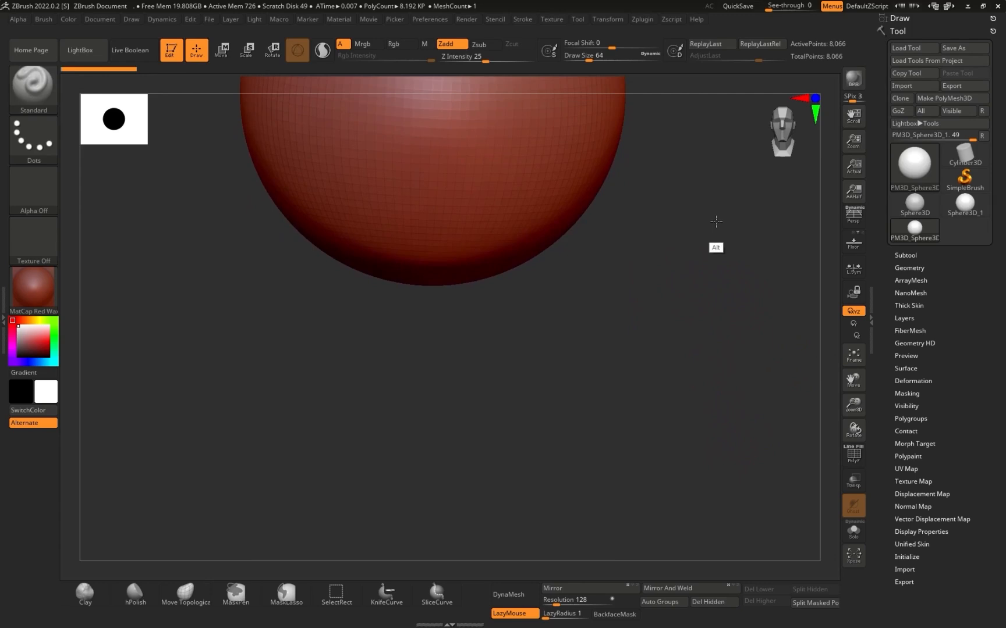
alt+drag(716, 221, 712, 292)
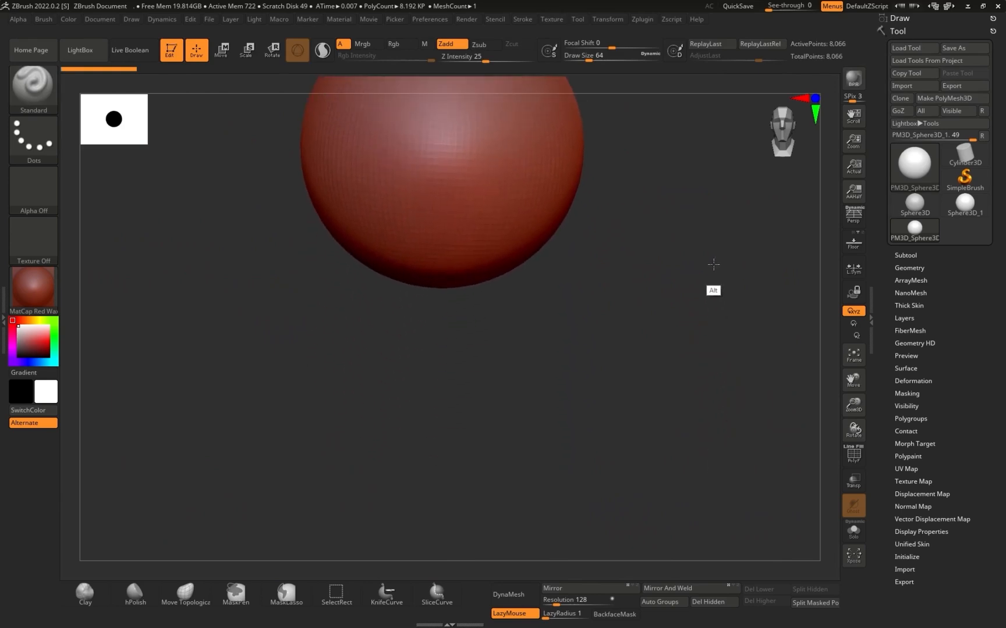
alt+click(714, 265)
drag(687, 165, 689, 498)
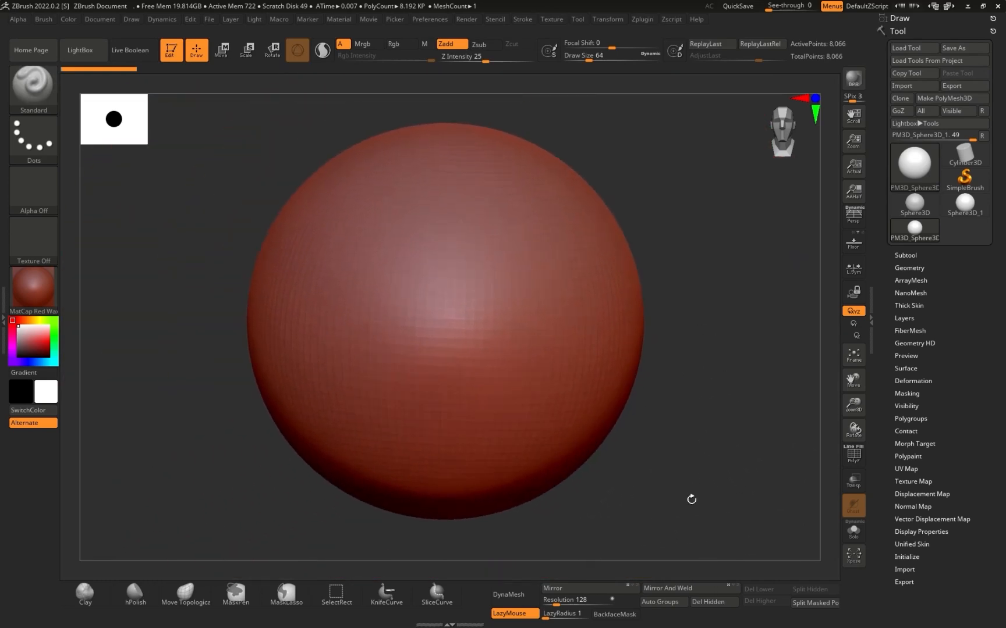
Step: Tilt the view of the sphere and realign it to the straight front view
drag(731, 275, 715, 309)
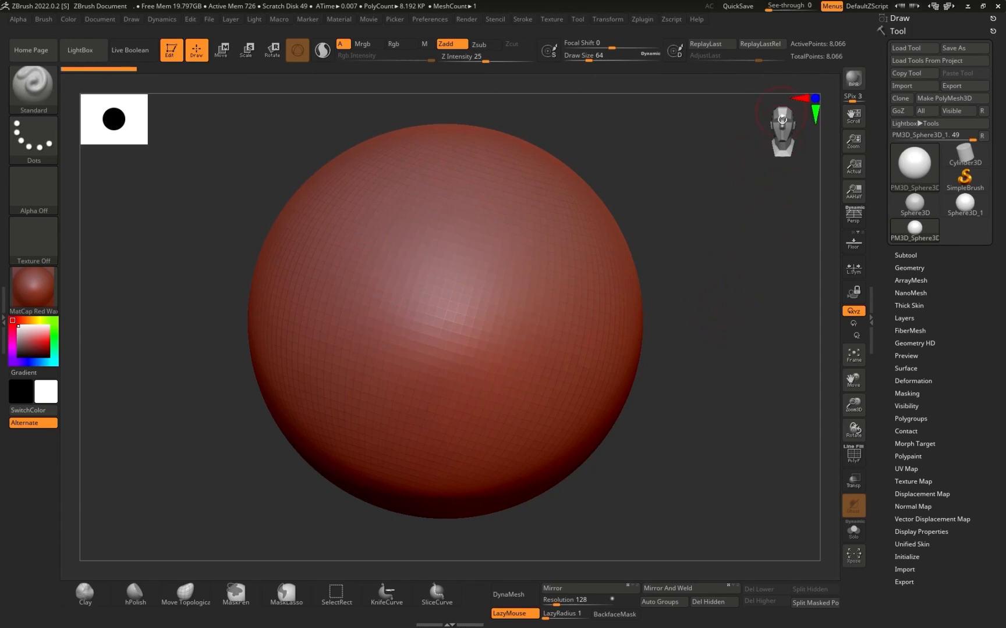
click(784, 142)
drag(780, 154, 777, 154)
click(783, 139)
mouse_move(770, 337)
mouse_down()
mouse_move(716, 355)
mouse_move(750, 353)
mouse_move(729, 364)
mouse_move(748, 357)
mouse_move(709, 356)
mouse_move(739, 365)
mouse_move(703, 364)
mouse_move(746, 332)
mouse_move(744, 350)
mouse_up()
key(shift)
mouse_move(755, 274)
mouse_down()
mouse_move(720, 348)
mouse_move(727, 307)
mouse_up()
Step: Apply BasicMaterial to the sphere and preview BasicMaterial2 as an alternative
click(37, 293)
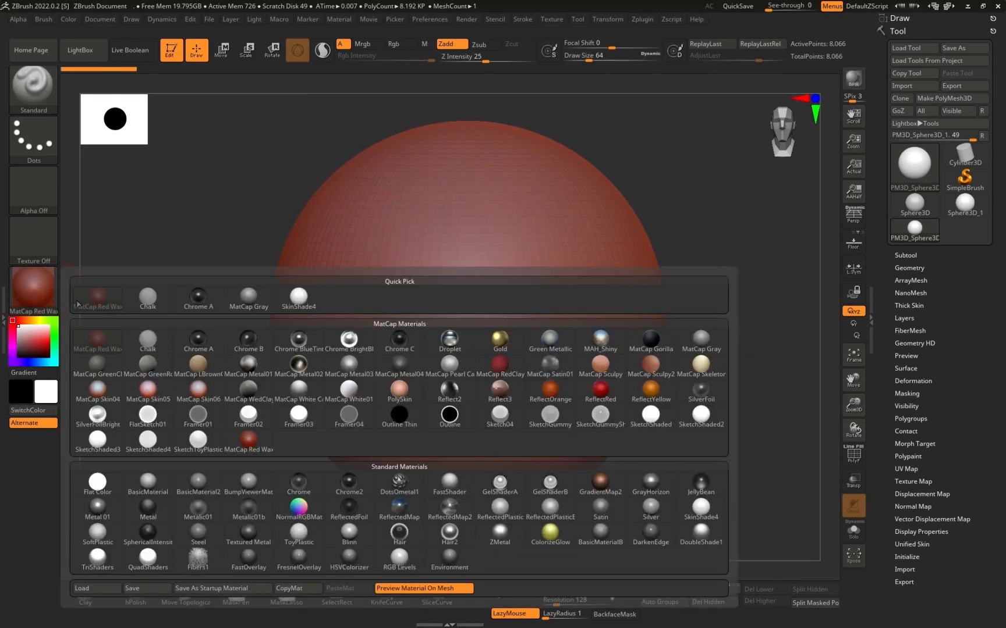
click(149, 482)
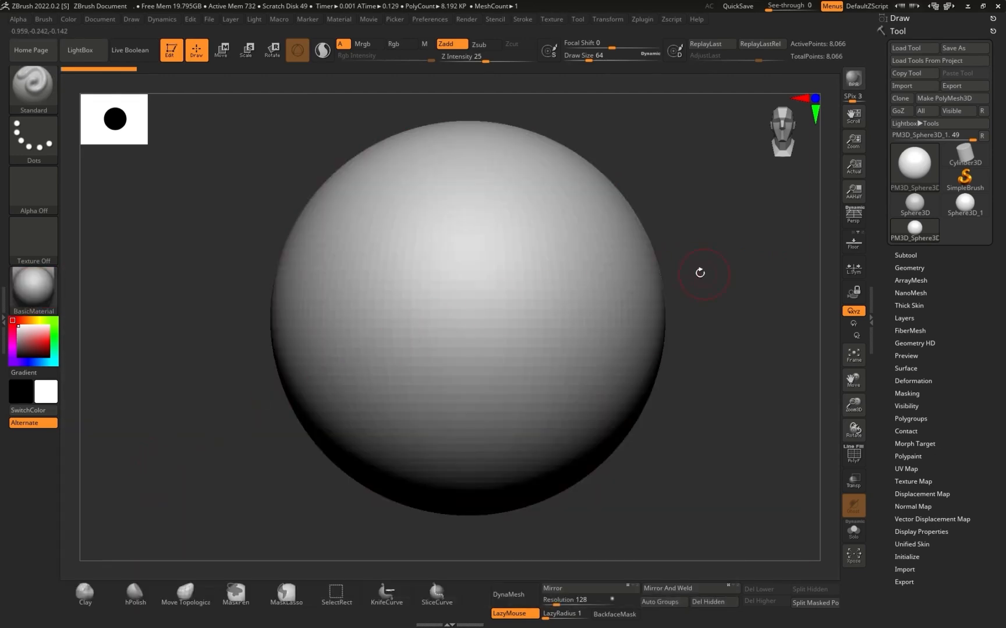
click(33, 289)
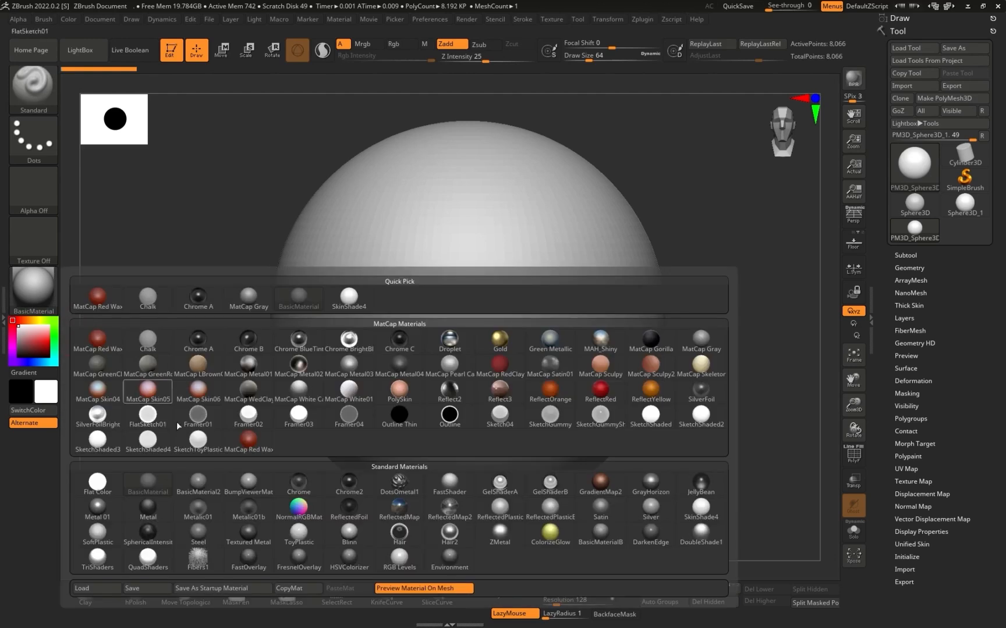
mouse_move(199, 491)
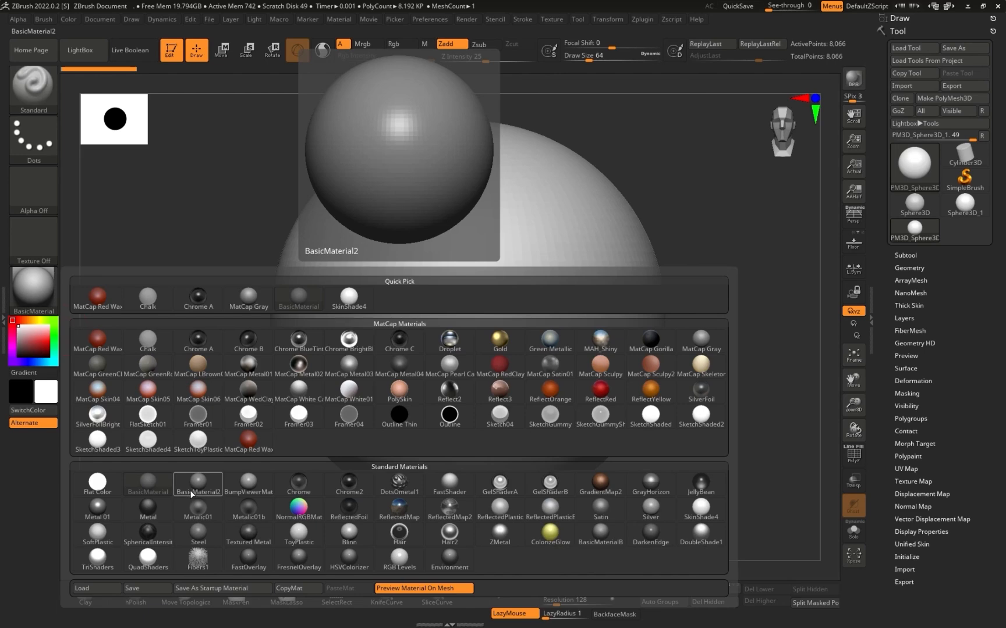
Step: Select the Move brush from the sculpting brushes starting with M
key(b)
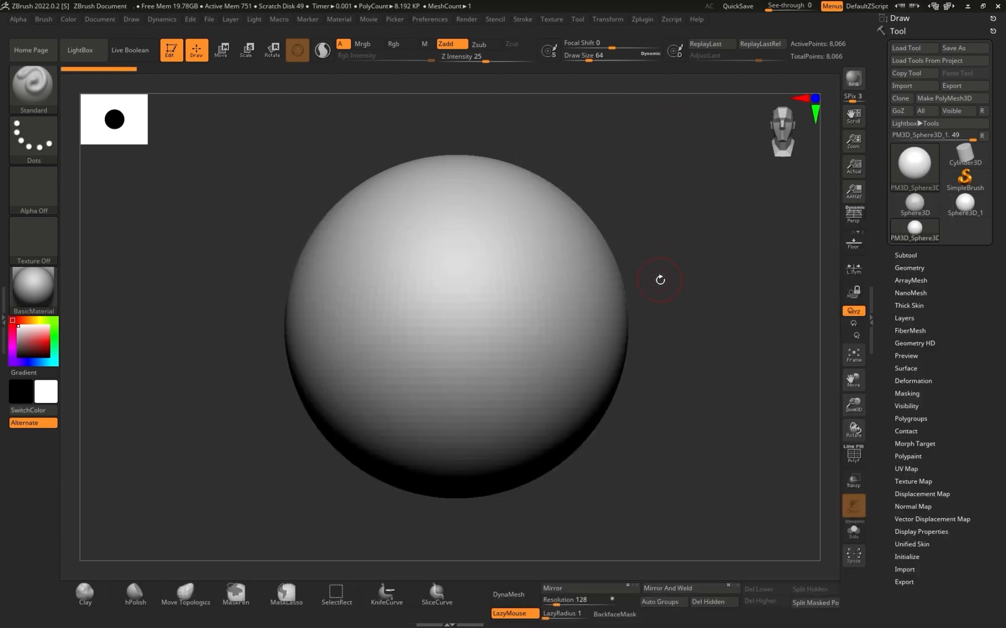
key(b)
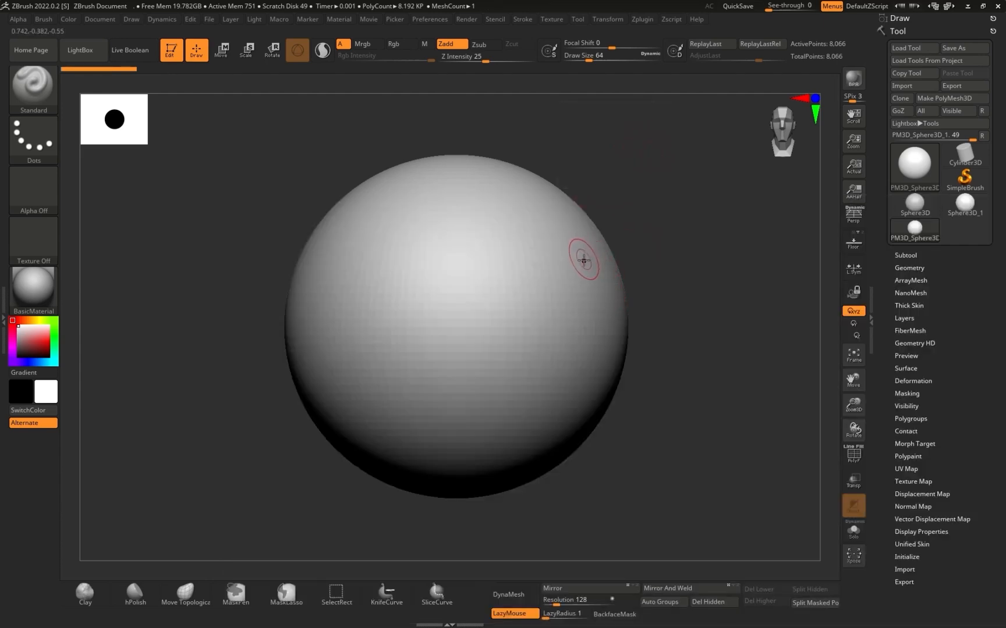
key(b)
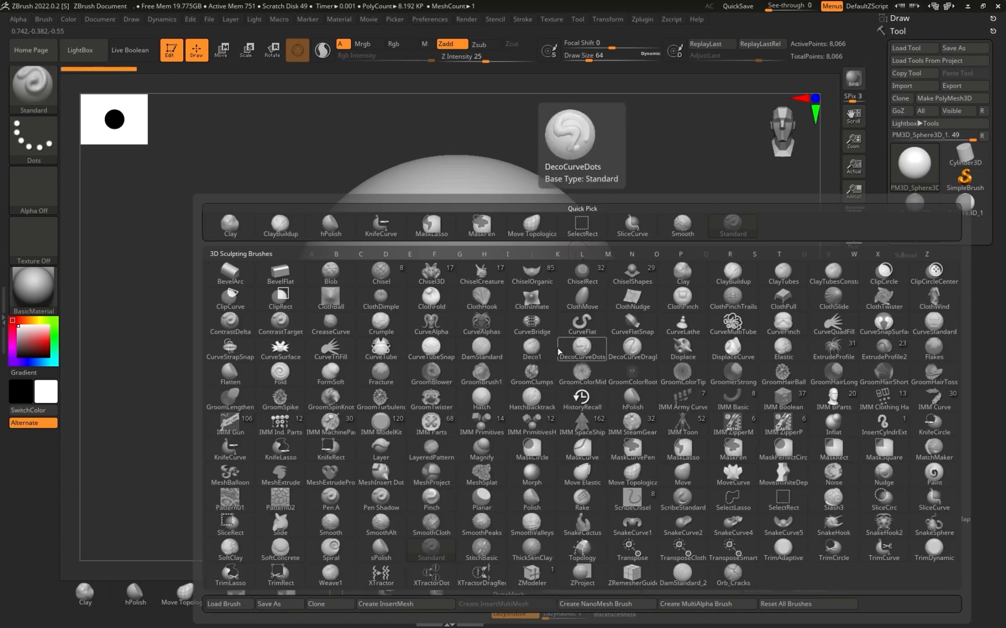
key(m)
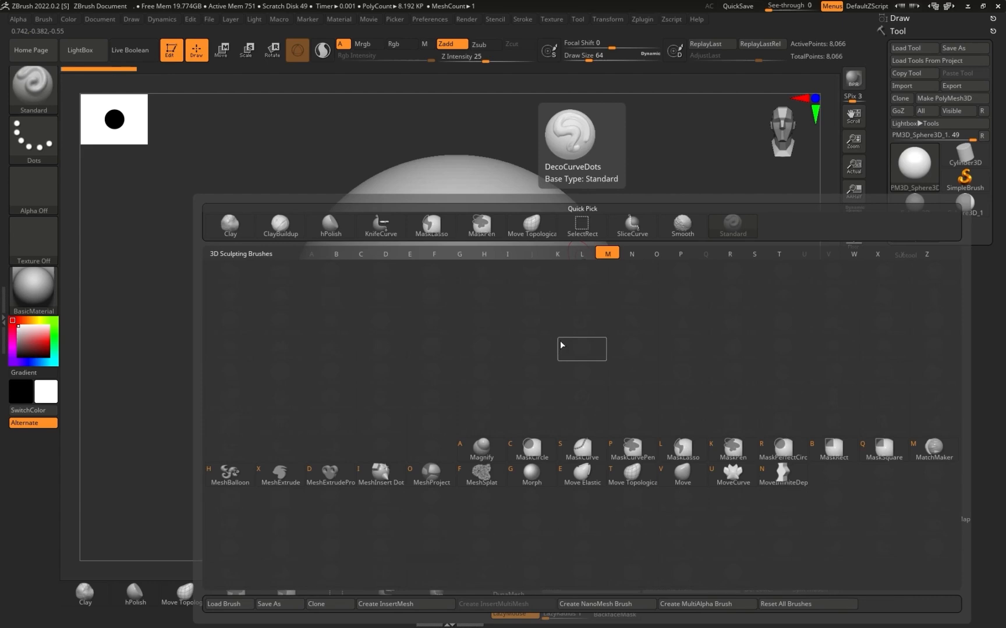
click(682, 474)
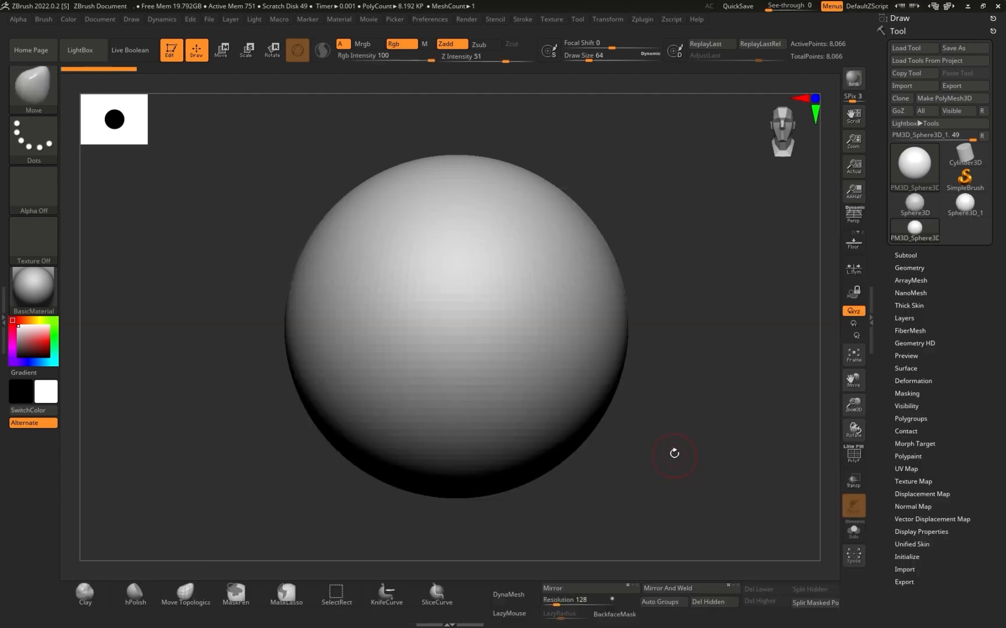
Step: Pull several spikes out of the sphere's surface with the Move brush at a draw size of about 71
drag(499, 309, 503, 313)
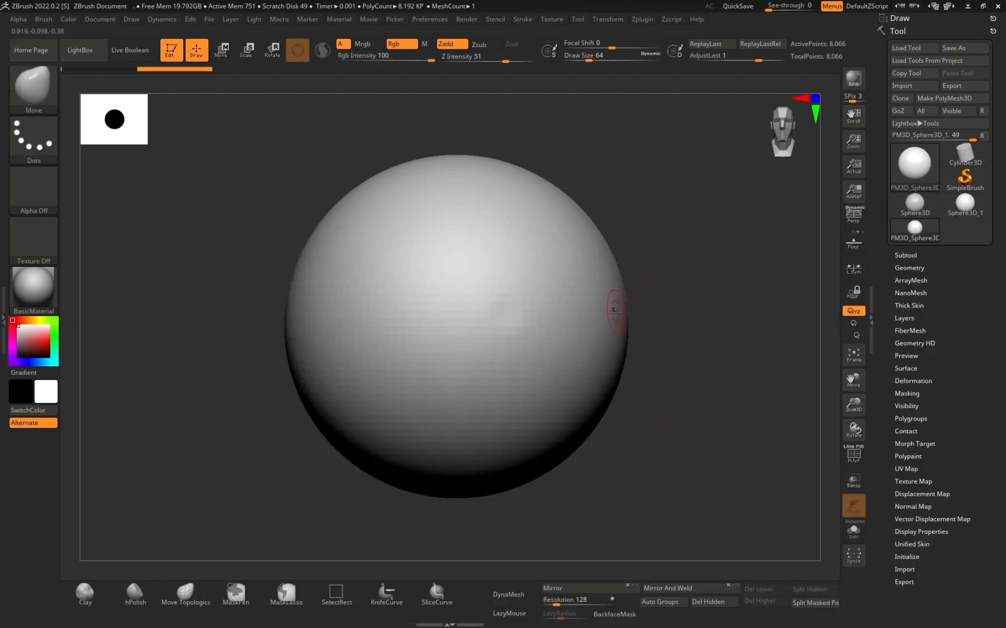
key(ctrl+z)
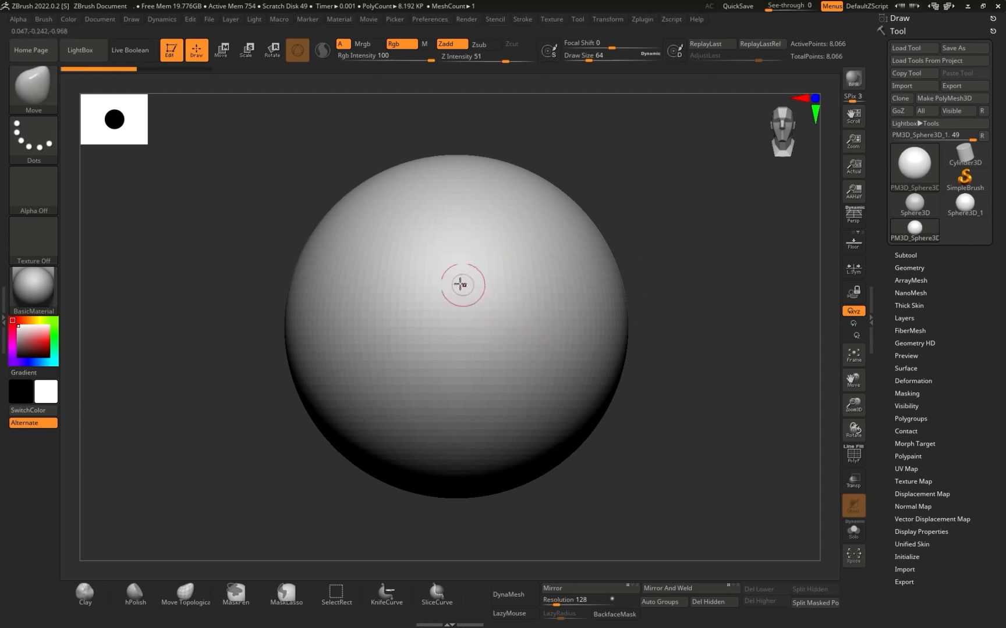
alt+drag(714, 315, 695, 251)
key(s)
mouse_move(413, 281)
mouse_down()
mouse_move(360, 341)
mouse_move(417, 382)
mouse_up()
drag(564, 247, 618, 266)
drag(533, 293, 573, 348)
drag(497, 228, 544, 221)
drag(520, 182, 544, 169)
drag(431, 215, 409, 190)
mouse_move(357, 234)
mouse_down()
mouse_move(345, 224)
mouse_move(329, 233)
mouse_up()
drag(362, 354, 414, 412)
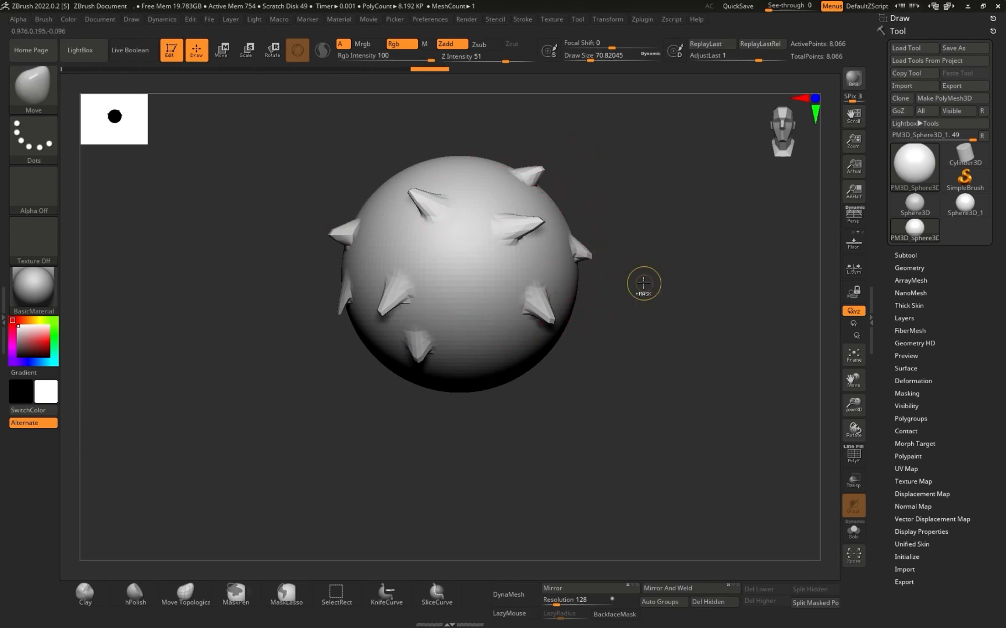
Step: Undo all the pulled spikes to get back to the smooth sphere
key(ctrl+z)
key(ctrl+z)
key(ctrl+z)
key(ctrl+z)
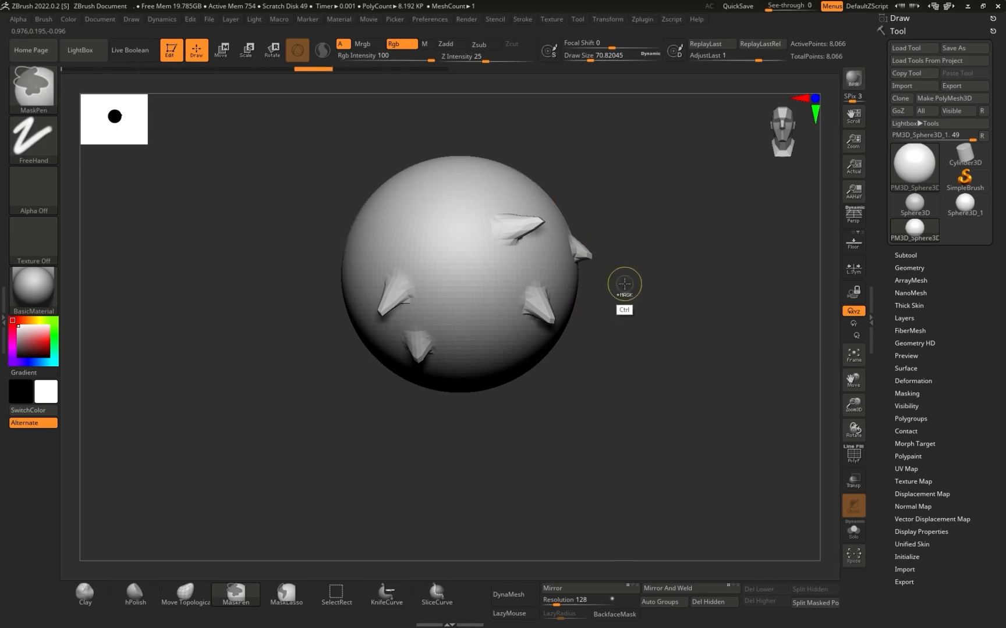
key(ctrl+z)
key(ctrl+z)
key(ctrl+z)
key(ctrl+z)
key(ctrl+z)
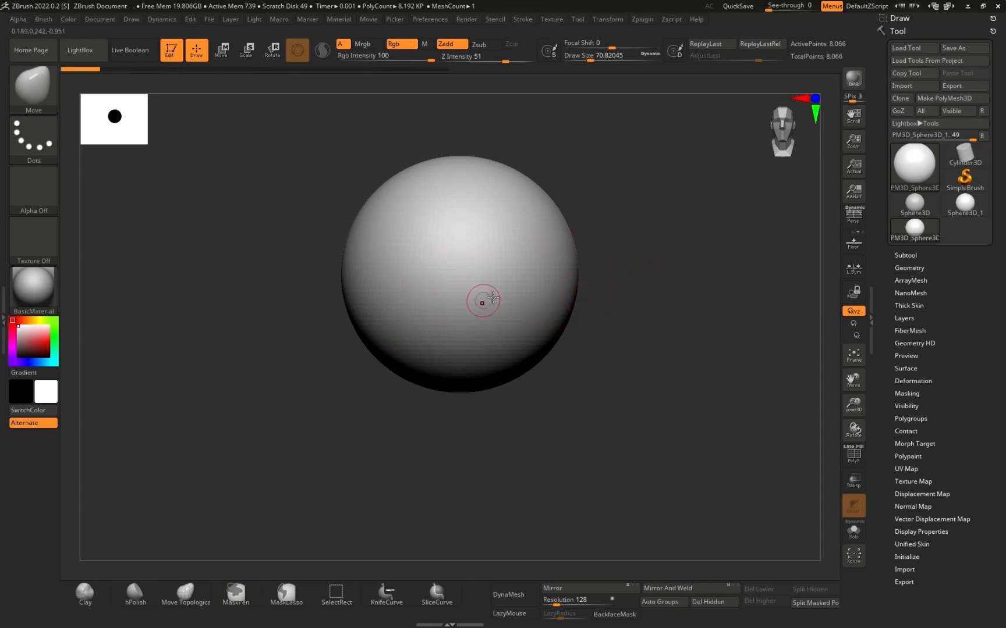
Step: Set the Move brush's draw size to about 468
key(s)
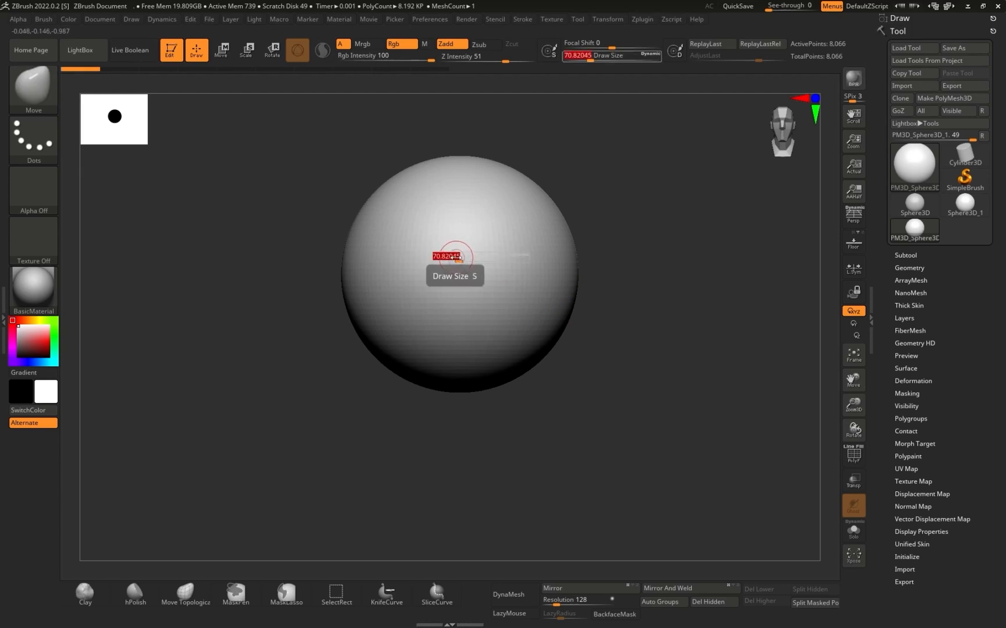
mouse_move(460, 257)
mouse_down()
mouse_move(510, 260)
mouse_move(459, 260)
mouse_move(484, 264)
mouse_move(415, 282)
mouse_move(477, 289)
mouse_up()
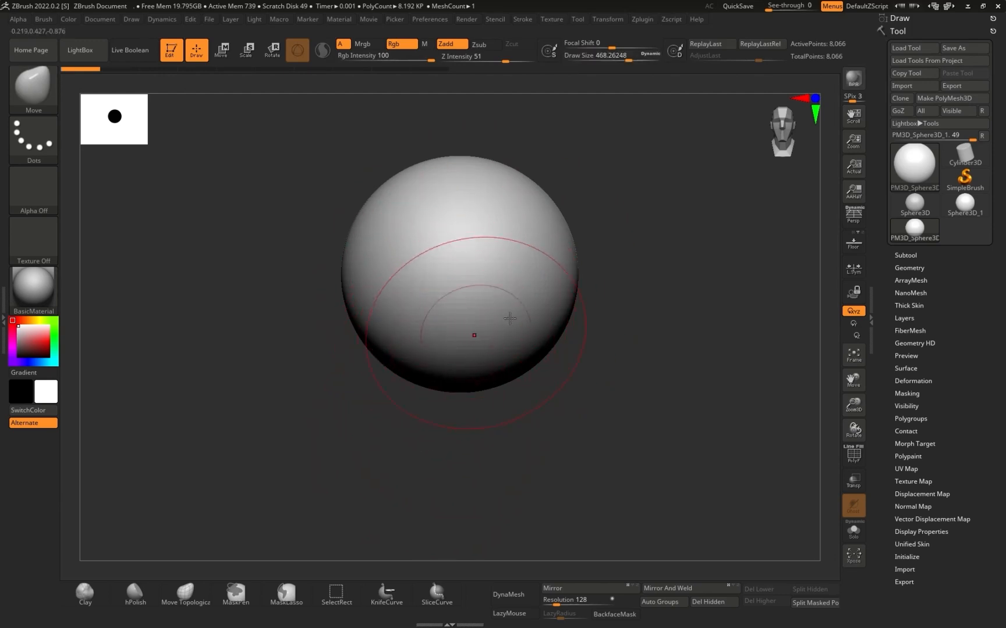
drag(623, 321, 664, 315)
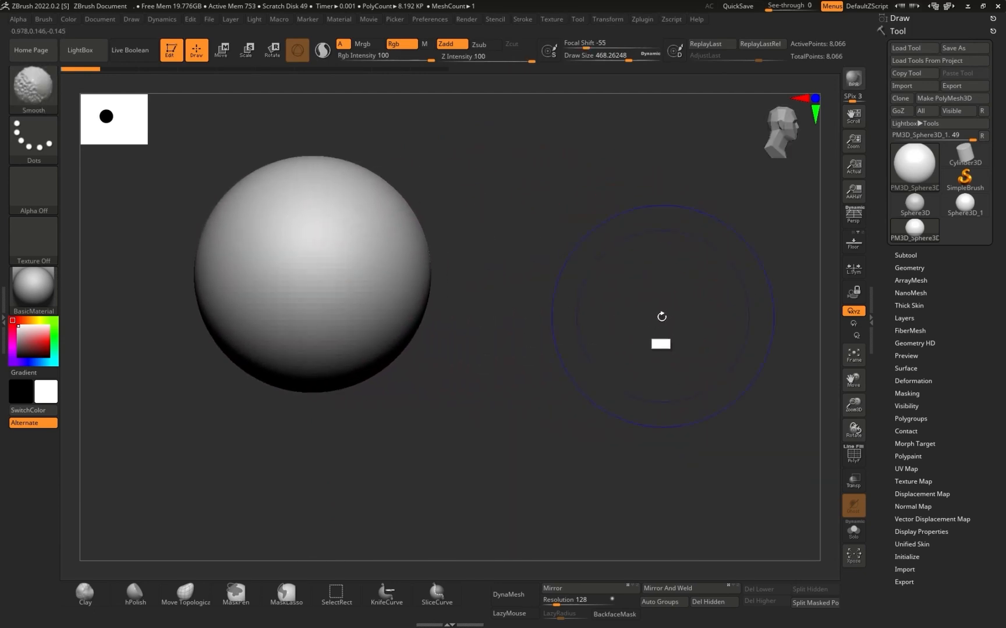
drag(375, 352, 492, 526)
shift+drag(635, 345, 606, 352)
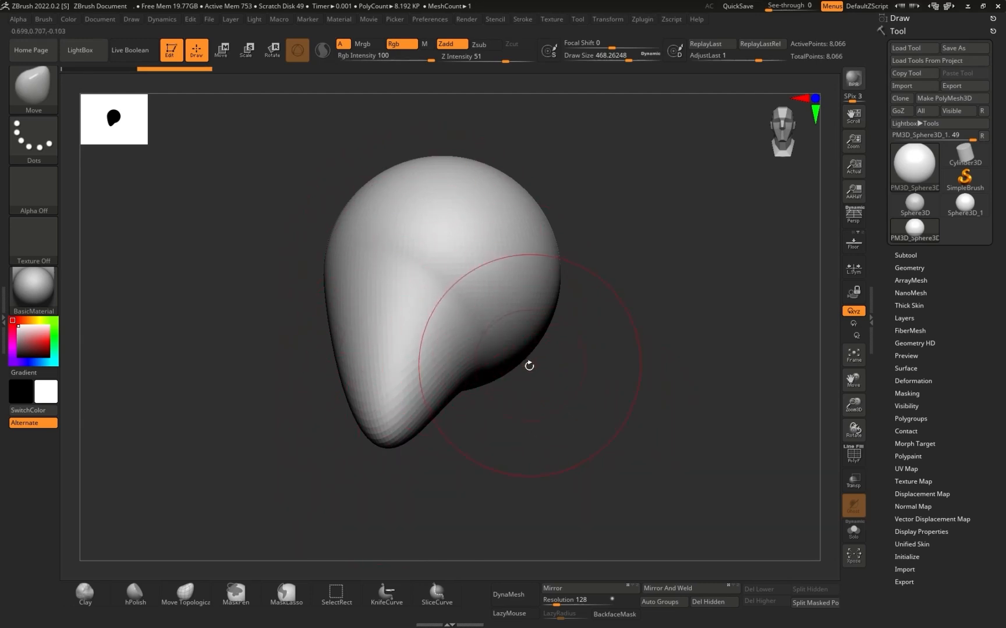
key(ctrl+z)
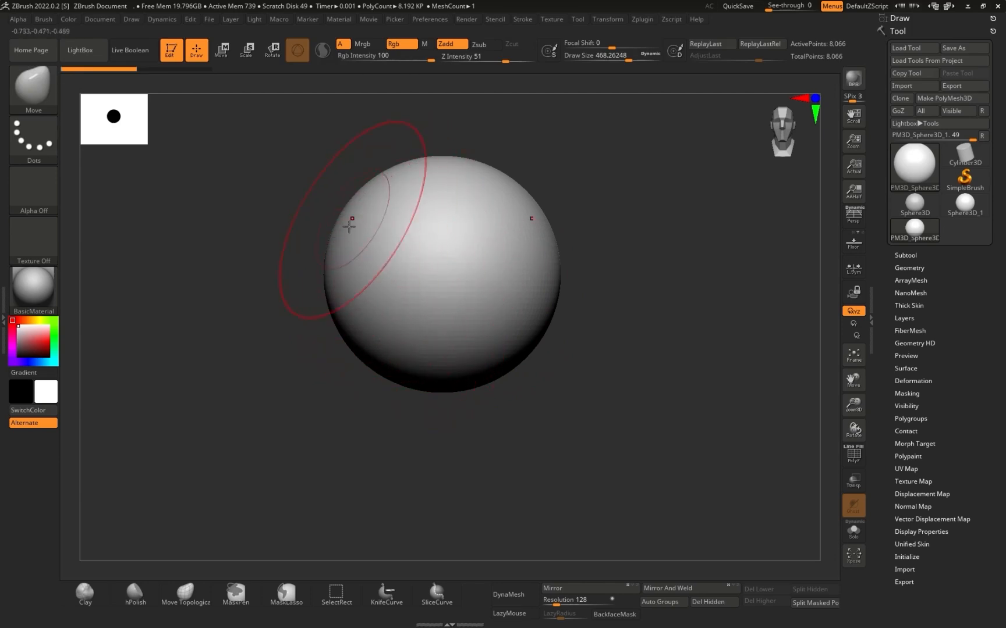
mouse_move(325, 280)
mouse_down()
mouse_move(308, 269)
mouse_move(184, 281)
mouse_move(233, 282)
mouse_up()
key(ctrl+z)
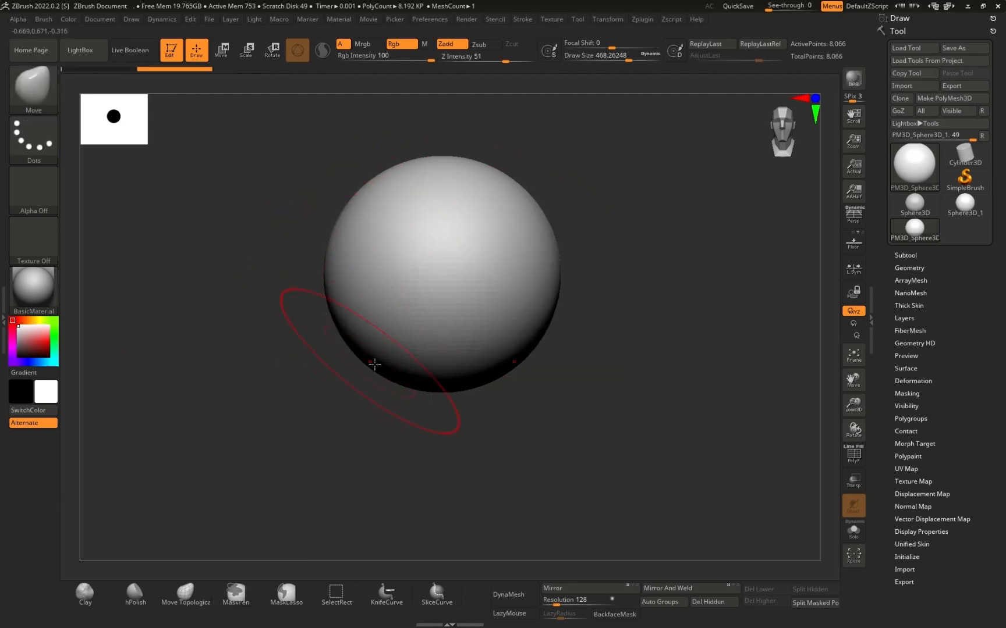
Step: With mirror symmetry active, pull the sphere's lower front down and forward into a chin using the Move brush
drag(335, 414, 386, 426)
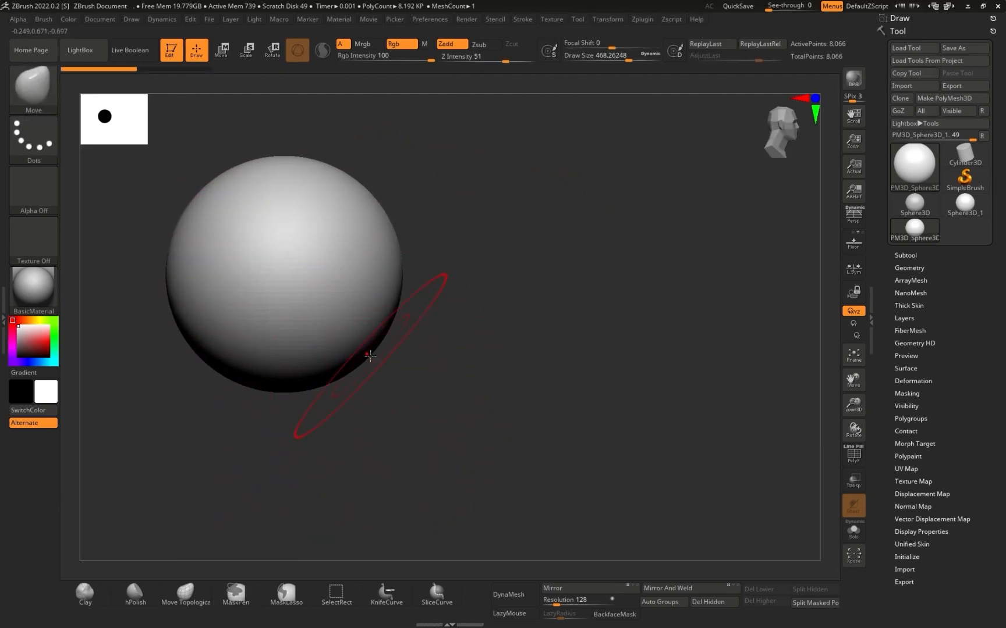
mouse_move(371, 354)
mouse_down()
mouse_move(407, 373)
mouse_move(417, 419)
mouse_up()
drag(478, 375, 429, 385)
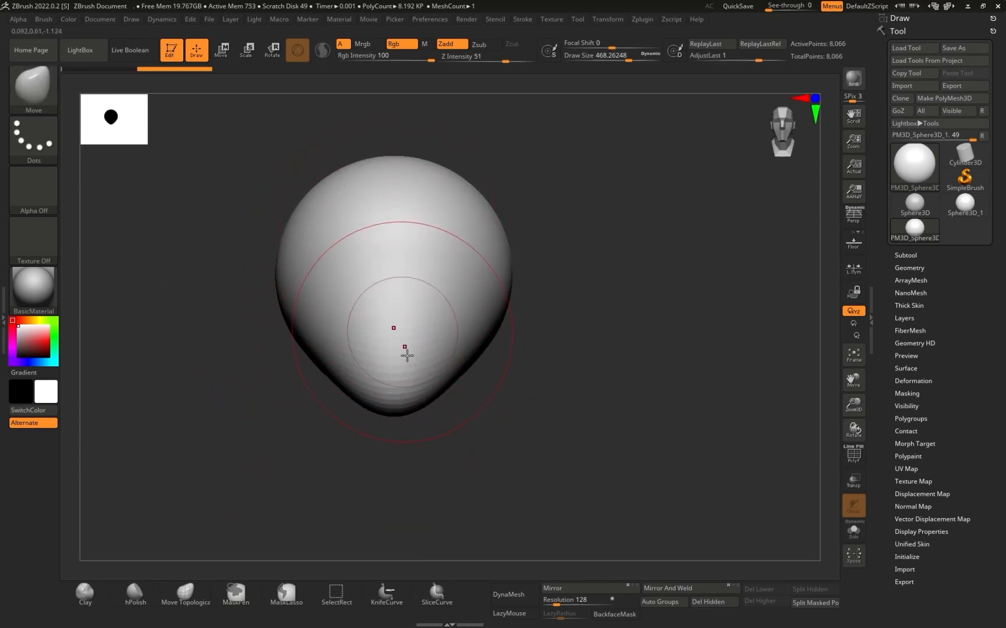
mouse_move(559, 380)
mouse_down()
mouse_move(543, 379)
mouse_move(563, 381)
mouse_up()
drag(563, 381, 612, 382)
drag(410, 423, 421, 434)
drag(529, 363, 573, 363)
alt+drag(573, 363, 634, 365)
shift+drag(634, 364, 599, 364)
Step: Push and pull the face, forehead and back of the skull with the Move brush to rough out a head shape
drag(399, 290, 405, 230)
drag(417, 349, 427, 349)
drag(460, 193, 443, 161)
key(bracketleft)
mouse_move(409, 228)
mouse_down()
mouse_move(428, 240)
mouse_move(402, 252)
mouse_up()
mouse_move(568, 152)
mouse_down()
mouse_move(460, 223)
mouse_move(505, 226)
mouse_up()
mouse_move(522, 326)
mouse_down()
mouse_move(561, 336)
mouse_move(544, 333)
mouse_up()
drag(511, 389, 540, 400)
Step: Set the Move brush's draw size to about 492 and refine the outline of the cranium and jaw
key(s)
mouse_move(541, 294)
mouse_down()
mouse_move(558, 293)
mouse_move(551, 290)
mouse_up()
key(s)
drag(438, 206, 440, 194)
drag(555, 317, 560, 319)
mouse_move(492, 281)
shift+right_down()
mouse_move(632, 248)
mouse_move(605, 291)
mouse_move(606, 271)
mouse_move(661, 375)
mouse_move(653, 291)
mouse_move(685, 294)
mouse_move(700, 173)
mouse_move(596, 183)
mouse_move(647, 180)
shift+right_up()
mouse_move(653, 282)
right_down()
mouse_move(610, 280)
mouse_move(671, 273)
mouse_move(716, 251)
mouse_move(709, 235)
mouse_move(673, 276)
right_up()
mouse_move(612, 282)
shift+right_down()
mouse_move(649, 271)
mouse_move(619, 268)
mouse_move(616, 333)
mouse_move(618, 267)
mouse_move(696, 264)
mouse_move(597, 276)
mouse_move(590, 267)
shift+right_up()
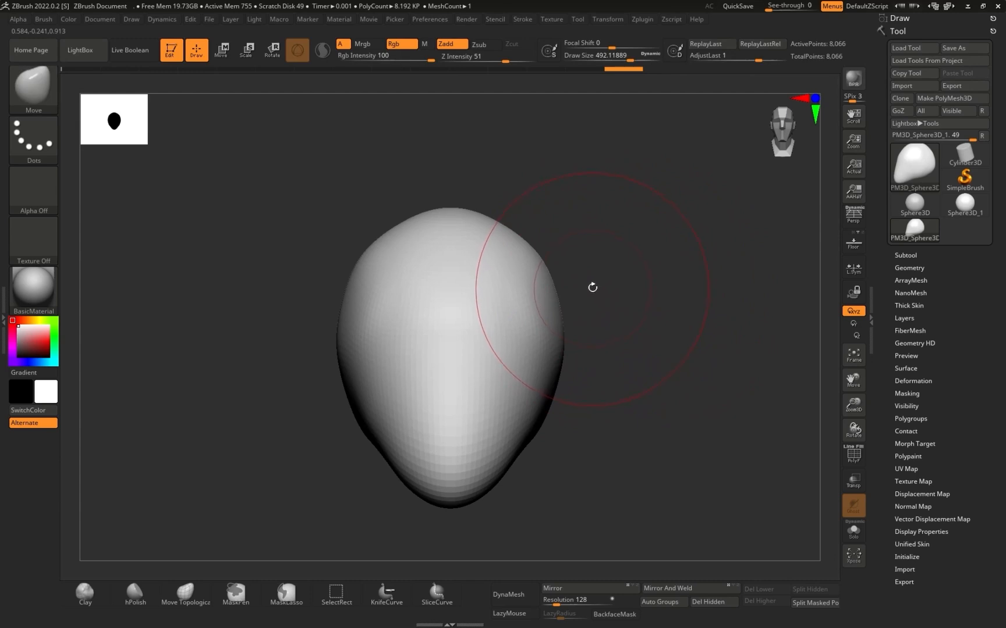
Step: Smooth the front and sides of the head with the Smooth brush to even out its surface
key(b)
drag(733, 285, 671, 306)
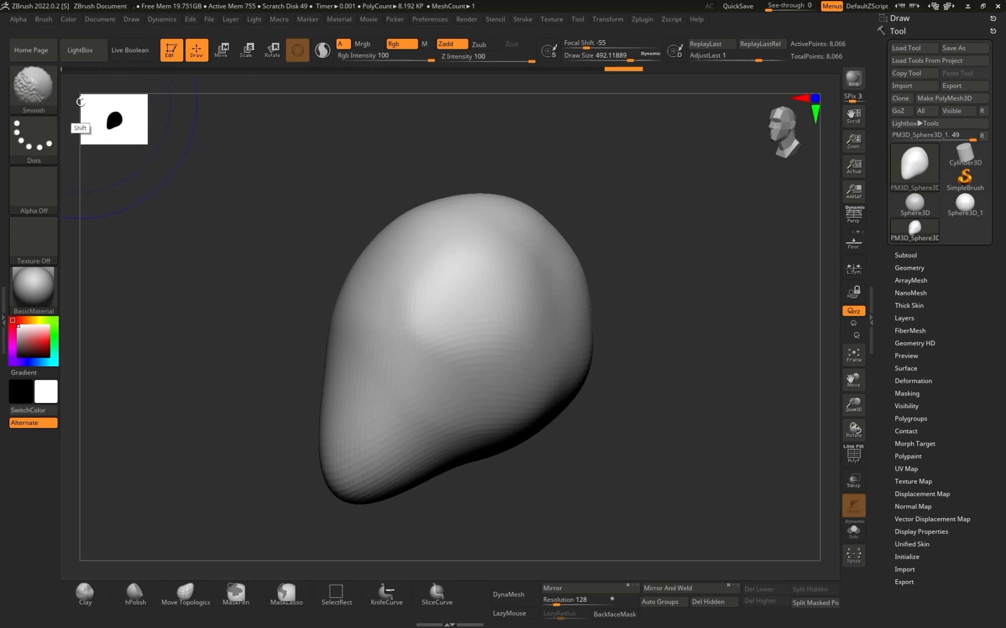
shift+drag(480, 290, 488, 333)
mouse_move(500, 270)
shift+mouse_down()
mouse_move(488, 229)
mouse_move(532, 225)
mouse_move(591, 334)
mouse_move(483, 446)
shift+mouse_up()
mouse_move(543, 325)
shift+mouse_down()
mouse_move(381, 303)
mouse_move(531, 215)
mouse_move(397, 459)
mouse_move(550, 302)
shift+mouse_up()
drag(620, 294, 718, 296)
mouse_move(285, 317)
mouse_down()
mouse_move(489, 276)
mouse_move(420, 234)
mouse_move(276, 353)
mouse_move(334, 350)
mouse_up()
mouse_move(350, 326)
shift+mouse_down()
mouse_move(431, 260)
mouse_move(446, 483)
mouse_move(432, 427)
shift+mouse_up()
mouse_move(636, 326)
mouse_down()
mouse_move(644, 270)
mouse_move(599, 312)
mouse_up()
Step: Select the ClayBuildup brush from the sculpting brushes starting with C
key(b)
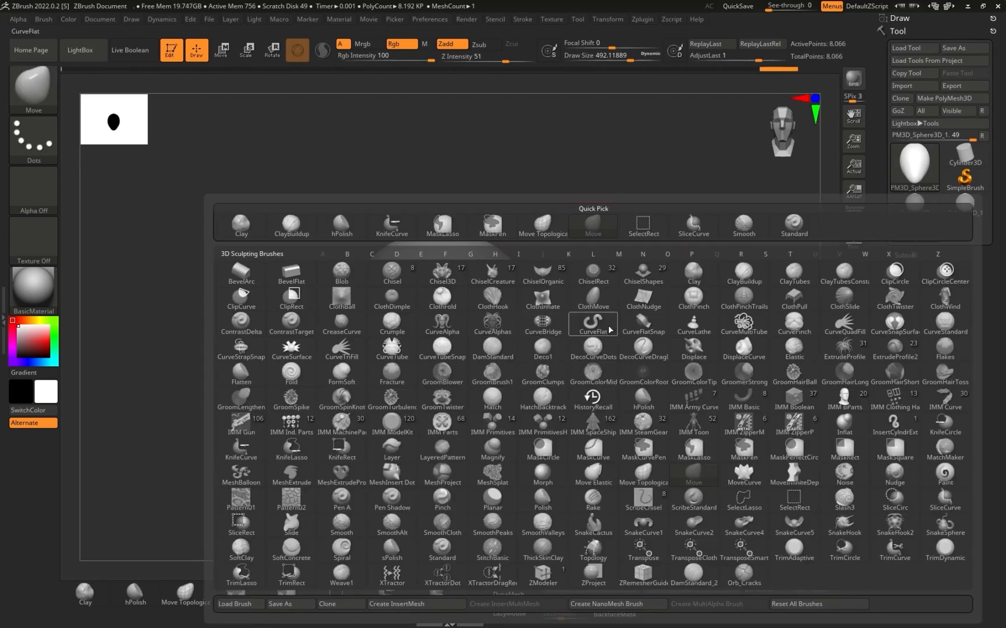
key(c)
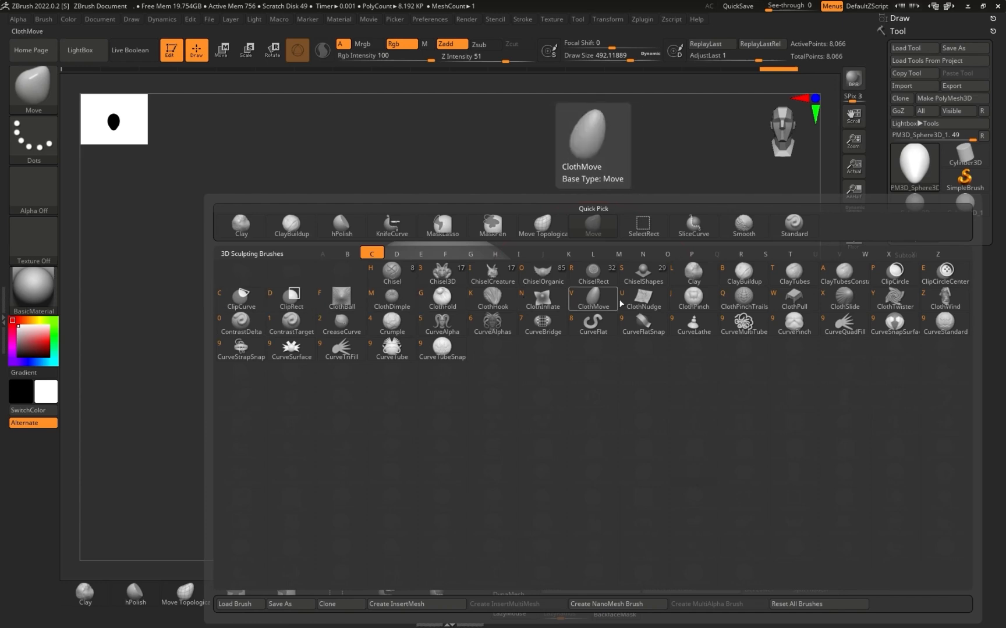
click(749, 278)
key(b)
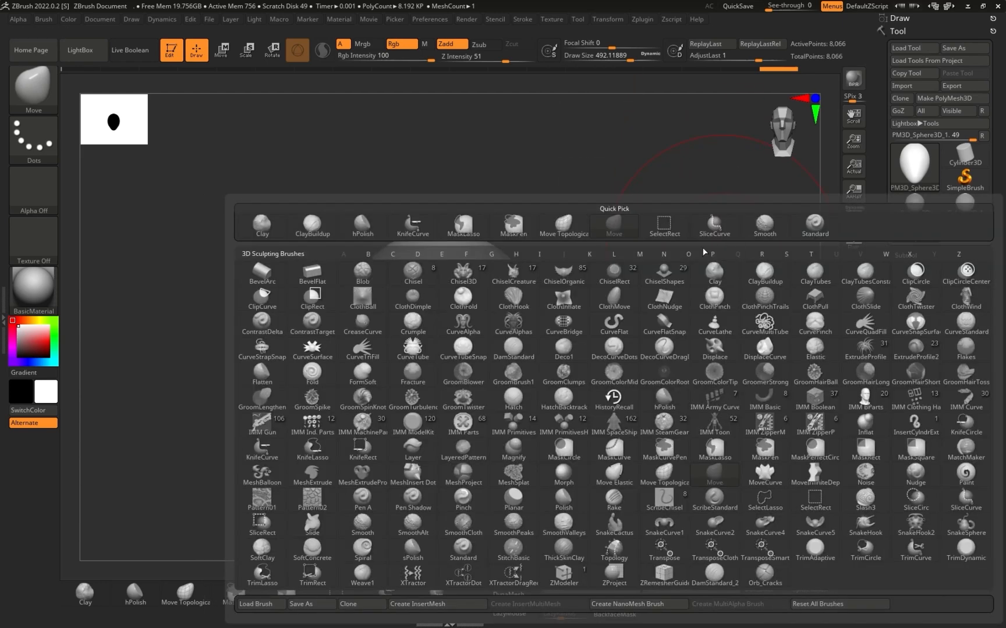
key(c)
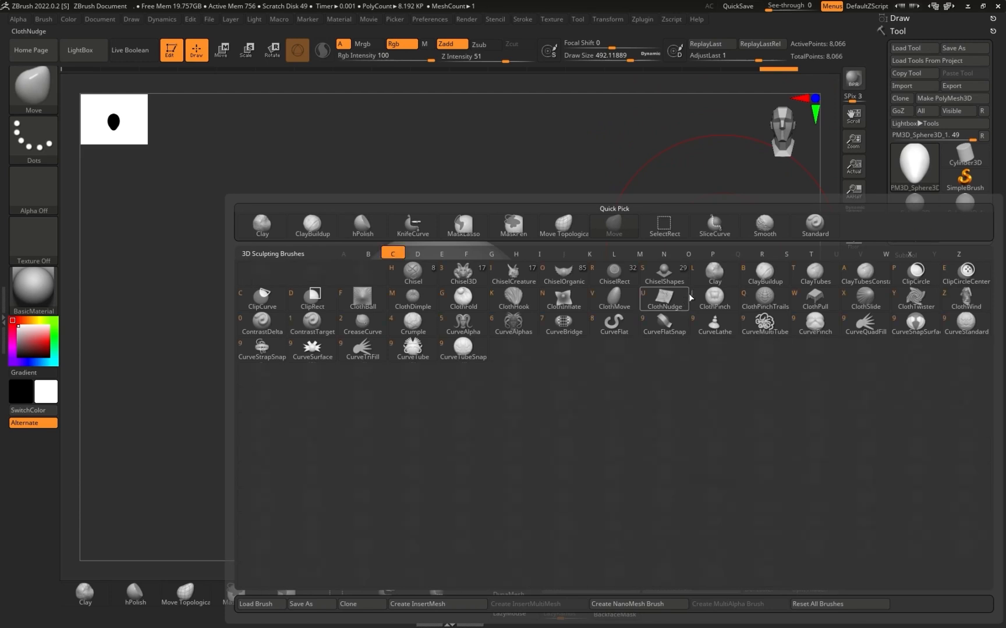
click(761, 282)
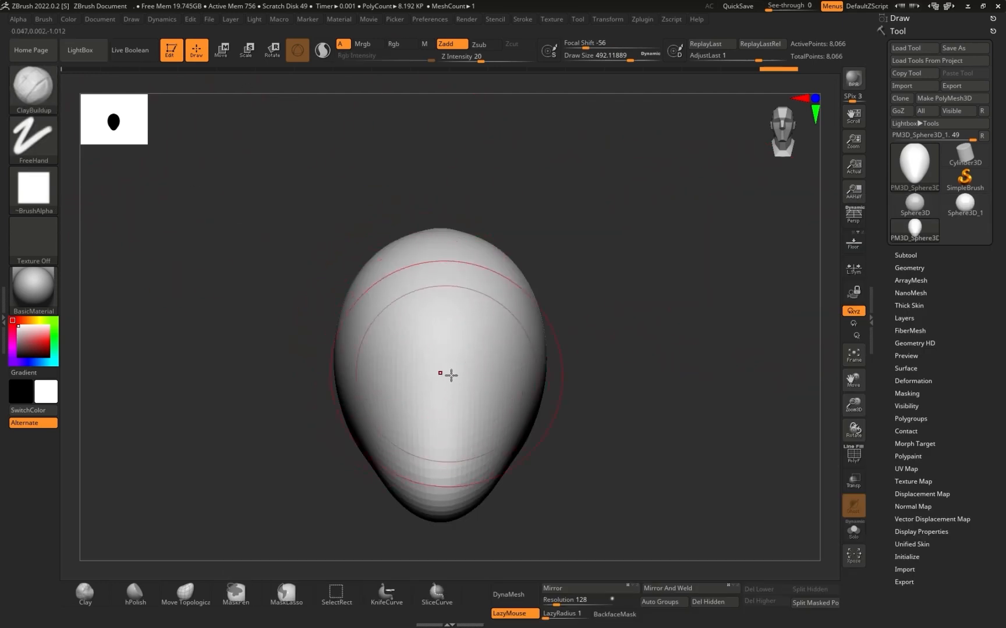
Step: Build up a vertical nose ridge and a wide mouth bulge on the face with ClayBuildup at a draw size of about 299
key(s)
drag(441, 342, 440, 402)
key(s)
drag(393, 429, 440, 445)
drag(588, 437, 486, 395)
mouse_move(427, 337)
mouse_down()
mouse_move(399, 439)
mouse_move(411, 407)
mouse_move(419, 451)
mouse_up()
mouse_move(458, 420)
mouse_down()
mouse_move(466, 400)
mouse_move(433, 452)
mouse_move(395, 401)
mouse_move(433, 451)
mouse_move(458, 414)
mouse_move(422, 438)
mouse_up()
mouse_move(658, 261)
shift+mouse_down()
mouse_move(707, 241)
mouse_move(676, 249)
mouse_move(681, 289)
shift+mouse_up()
drag(599, 256, 650, 279)
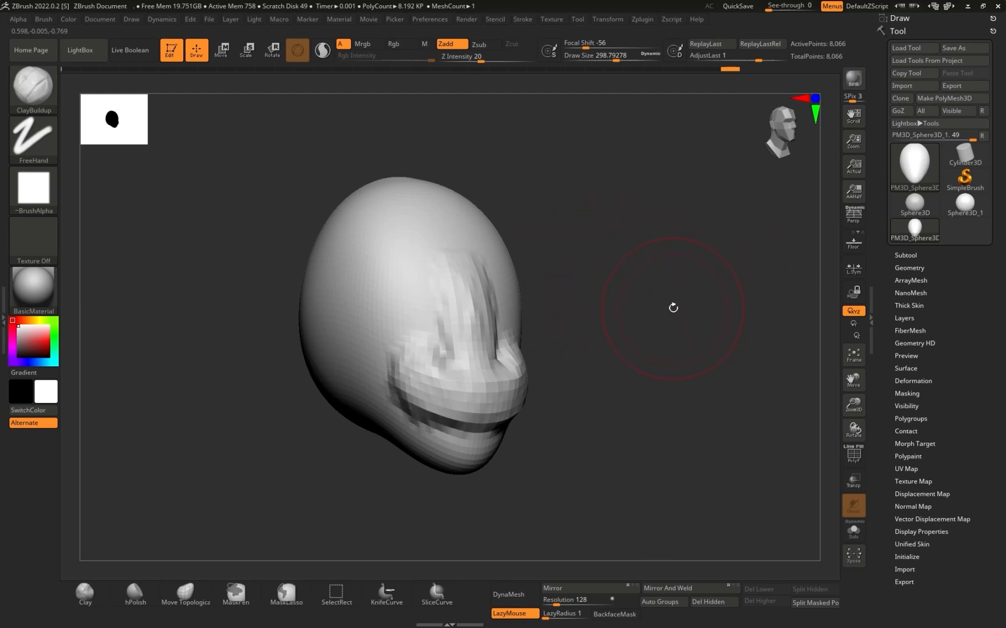
Step: Select the DamStandard brush from the sculpting brushes starting with D
key(b)
key(d)
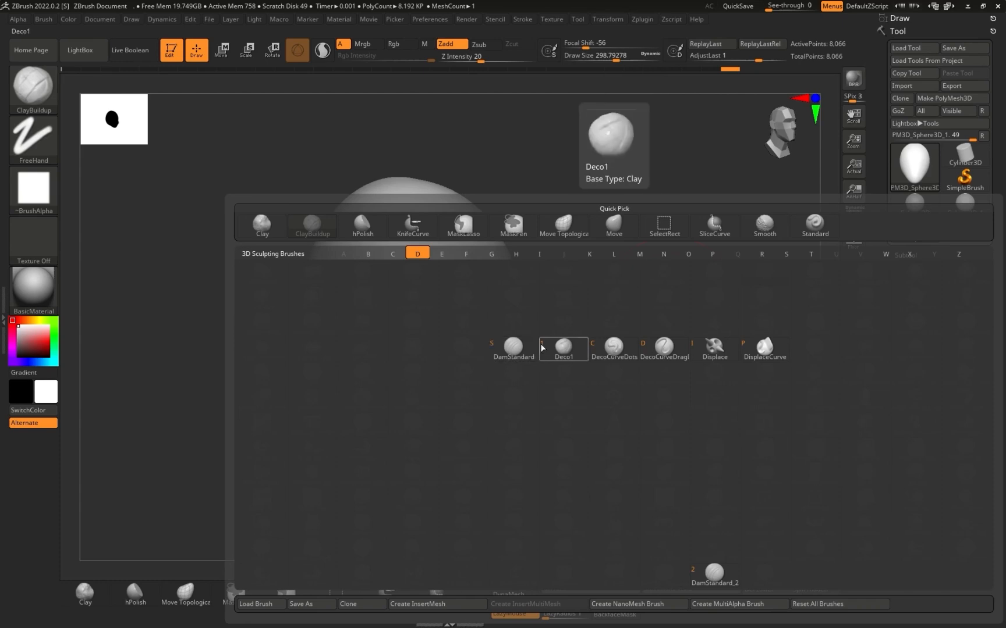
click(515, 350)
Step: Carve creases along both sides of the nose ridge and around the mouth with DamStandard at a draw size of about 223
drag(430, 259, 445, 345)
mouse_move(431, 303)
mouse_down()
mouse_move(396, 347)
mouse_move(398, 405)
mouse_up()
drag(632, 354, 588, 307)
drag(397, 389, 416, 416)
mouse_move(606, 373)
mouse_down()
mouse_move(680, 353)
mouse_move(722, 382)
mouse_move(678, 359)
mouse_move(678, 344)
mouse_move(582, 334)
mouse_move(557, 312)
mouse_up()
mouse_move(588, 354)
mouse_down()
mouse_move(689, 356)
mouse_move(490, 366)
mouse_up()
drag(418, 342, 391, 335)
drag(303, 457, 579, 325)
mouse_move(375, 340)
mouse_down()
mouse_move(353, 341)
mouse_move(342, 381)
mouse_move(414, 417)
mouse_up()
drag(416, 468, 445, 346)
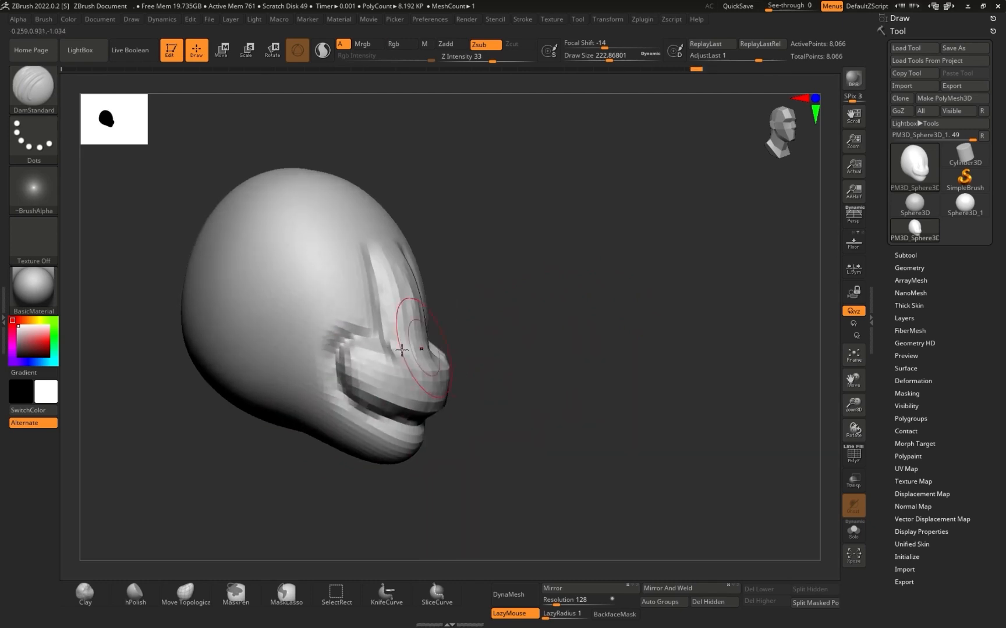
drag(561, 304, 474, 298)
drag(603, 298, 647, 317)
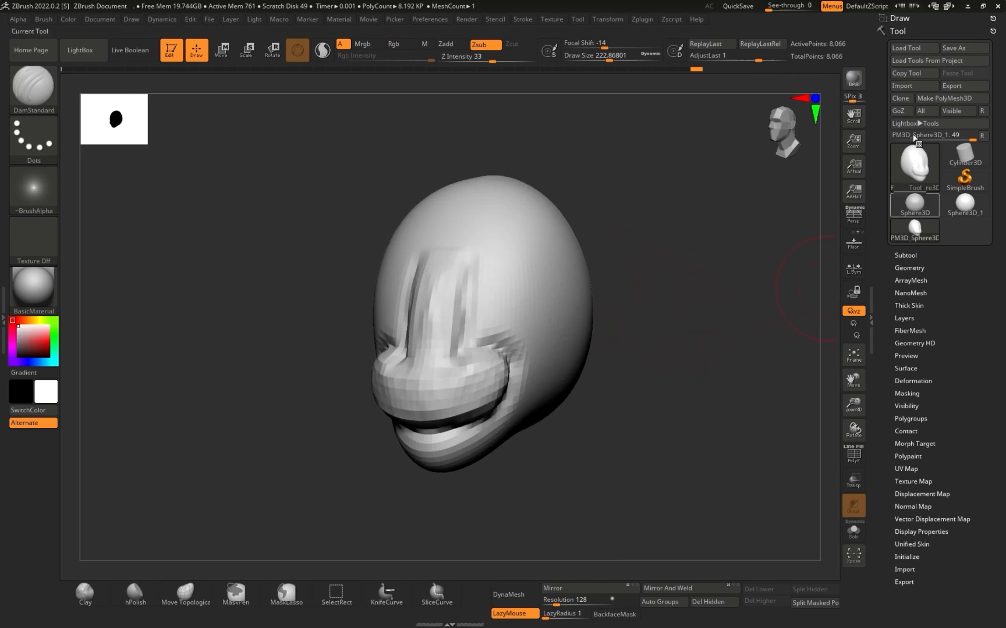
Step: Remesh the head with DynaMesh at resolution 128
click(910, 268)
drag(879, 368, 881, 315)
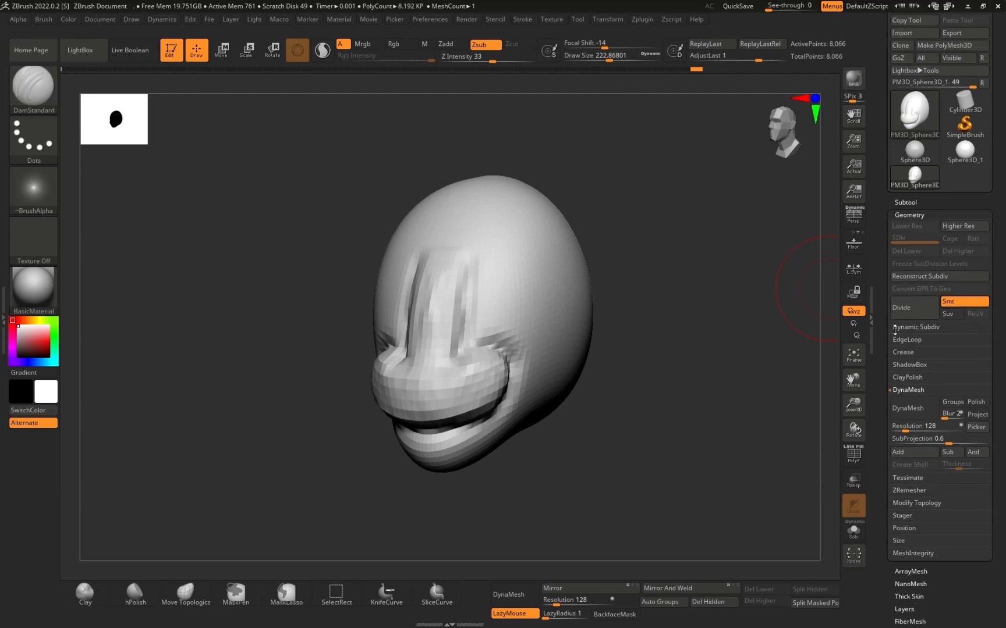
click(915, 390)
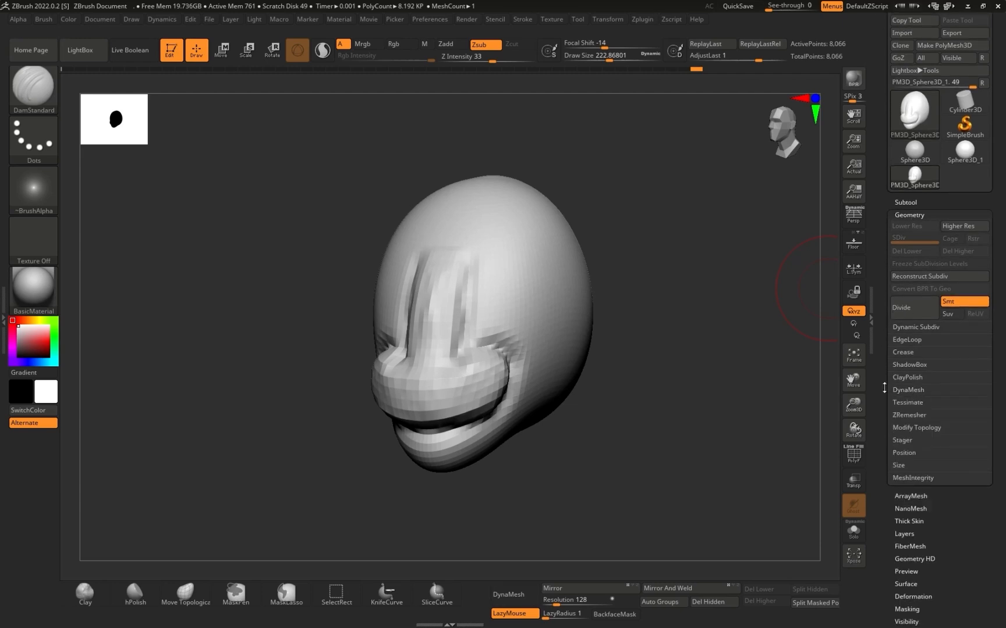
click(912, 391)
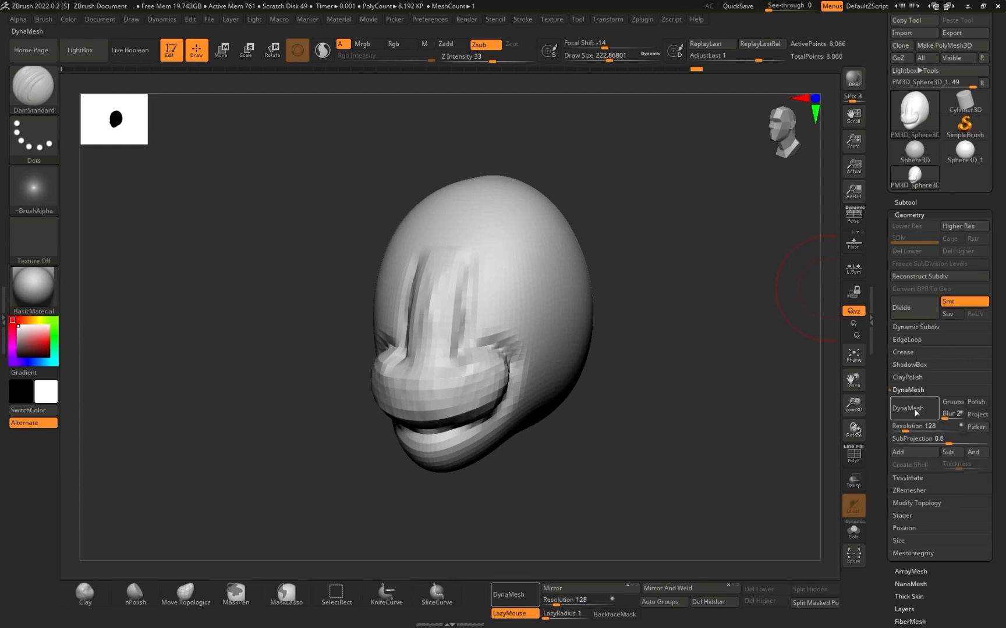
click(900, 417)
click(910, 408)
Step: Smooth the blocky surfaces of the nose ridge and mouth with the Smooth brush
mouse_move(765, 359)
mouse_down()
mouse_move(684, 343)
mouse_move(684, 359)
mouse_move(675, 347)
mouse_move(715, 364)
mouse_move(691, 372)
mouse_move(687, 332)
mouse_move(699, 361)
mouse_up()
mouse_move(673, 318)
mouse_down()
mouse_move(665, 350)
mouse_move(694, 391)
mouse_move(690, 323)
mouse_move(664, 326)
mouse_up()
mouse_move(631, 292)
mouse_down()
mouse_move(627, 323)
mouse_move(649, 311)
mouse_move(647, 256)
mouse_up()
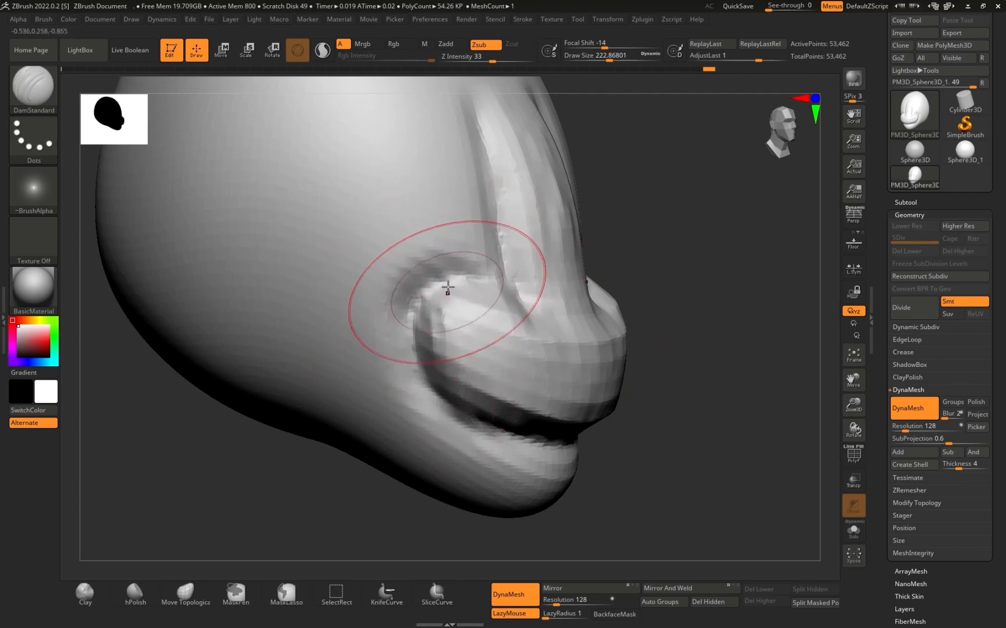
mouse_move(719, 289)
alt+mouse_down()
mouse_move(715, 232)
mouse_move(672, 202)
mouse_move(530, 296)
alt+mouse_up()
key(shift)
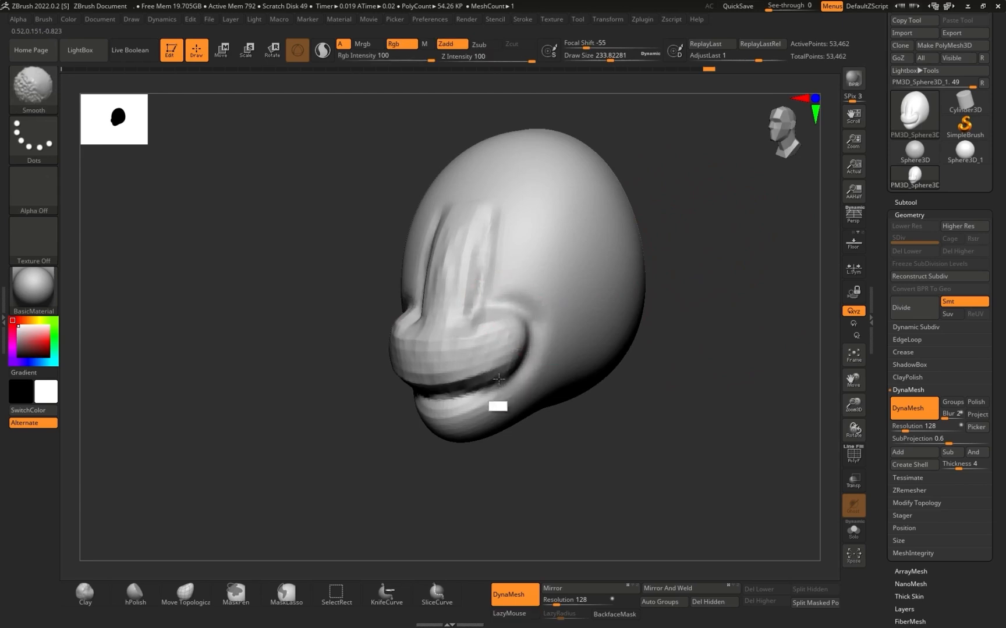
mouse_move(687, 245)
shift+mouse_down()
mouse_move(700, 238)
mouse_move(702, 296)
mouse_move(681, 294)
shift+mouse_up()
Step: Sharpen the grooves beside the nose and around the mouth with DamStandard at a draw size of about 177
key(b)
key(d)
key(s)
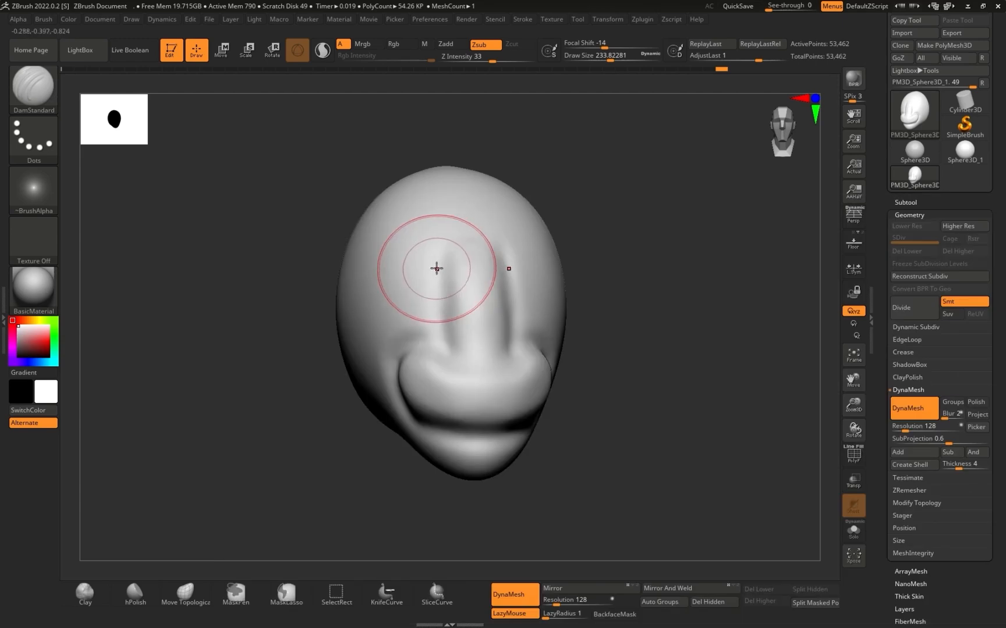
key(bracketleft)
drag(576, 235, 636, 243)
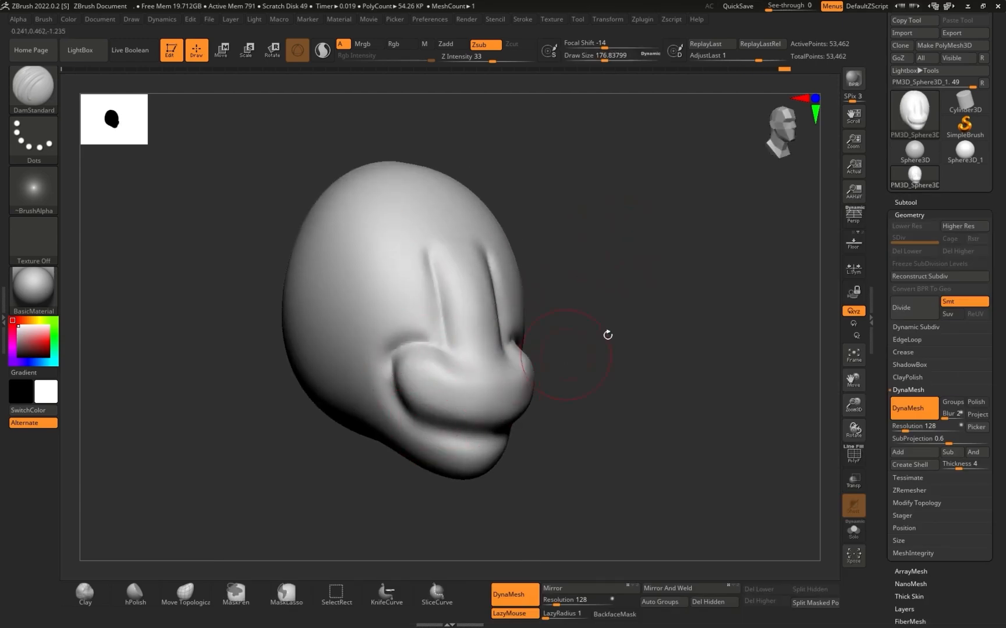
drag(566, 354, 410, 375)
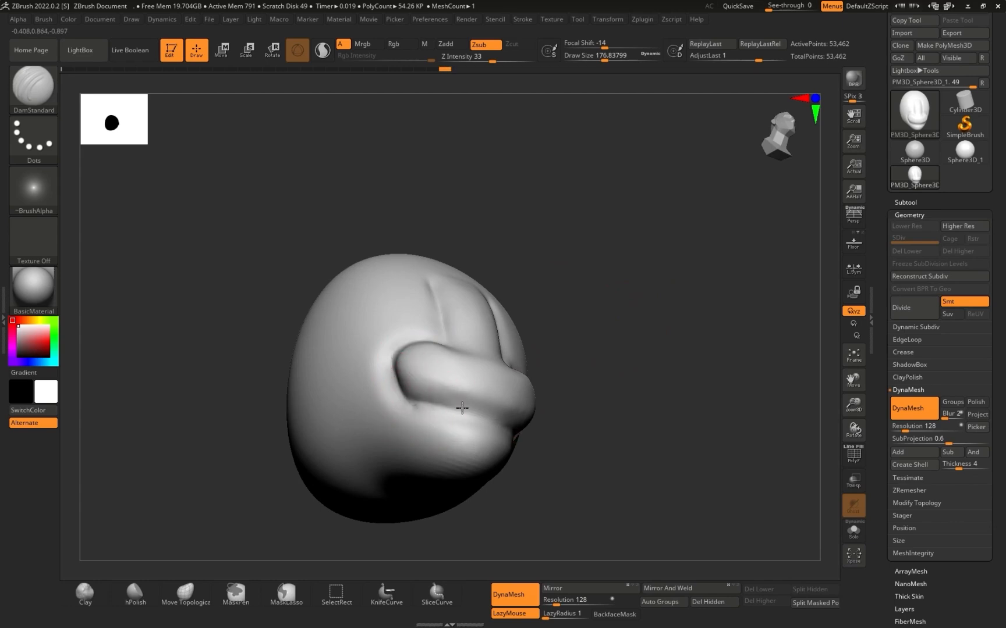
drag(730, 293, 524, 340)
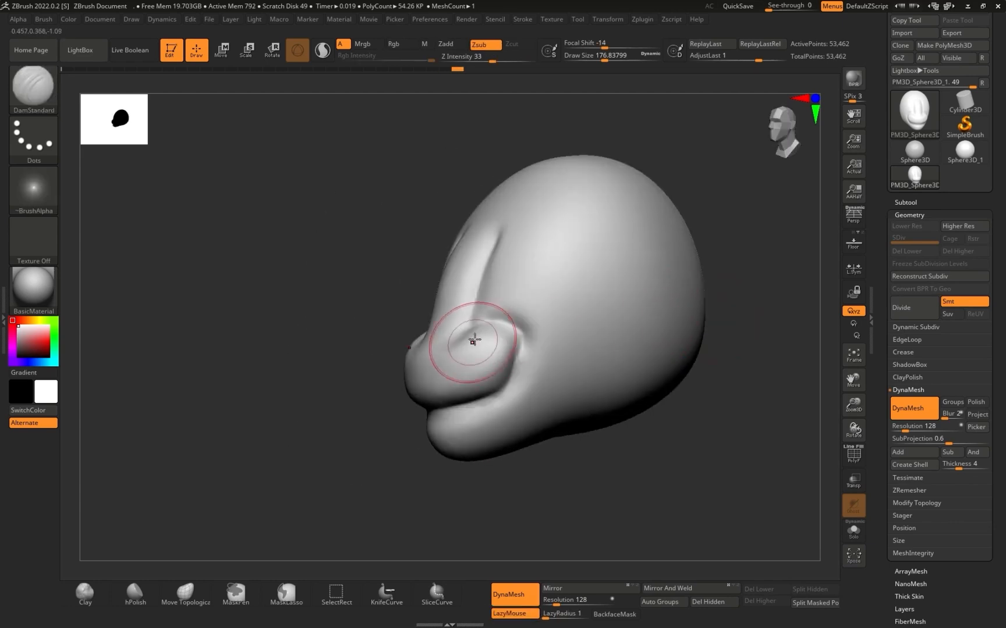
shift+drag(560, 476, 581, 485)
mouse_move(636, 416)
mouse_down()
mouse_move(631, 364)
mouse_move(635, 407)
mouse_up()
mouse_move(657, 348)
mouse_down()
mouse_move(639, 343)
mouse_move(649, 411)
mouse_move(660, 386)
mouse_up()
Step: Select the ClayBuildup brush and enlarge its draw size to about 239
key(b)
key(b)
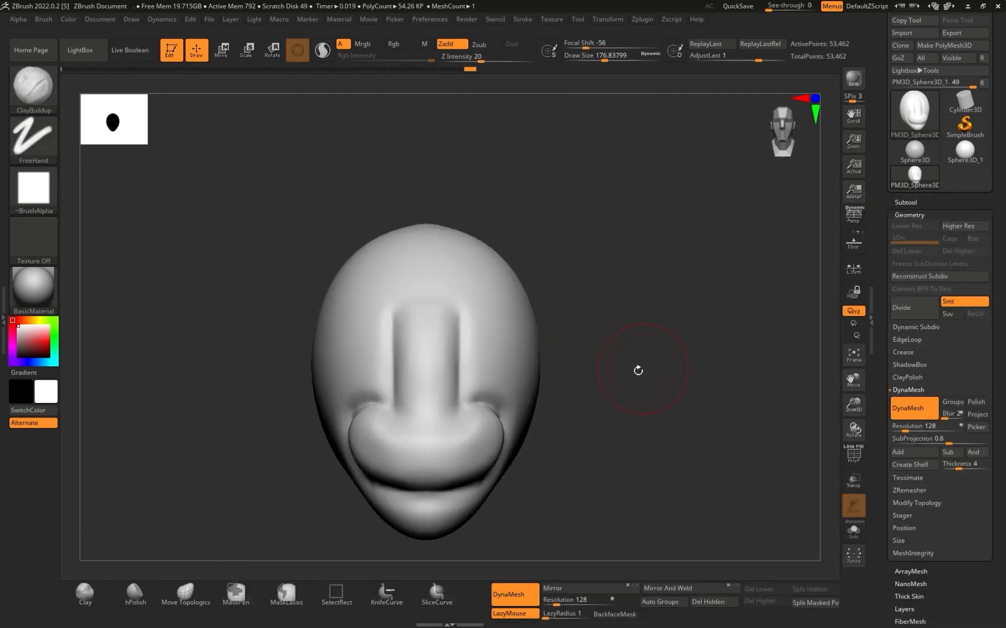
drag(645, 325, 585, 297)
key(bracketright)
key(bracketright)
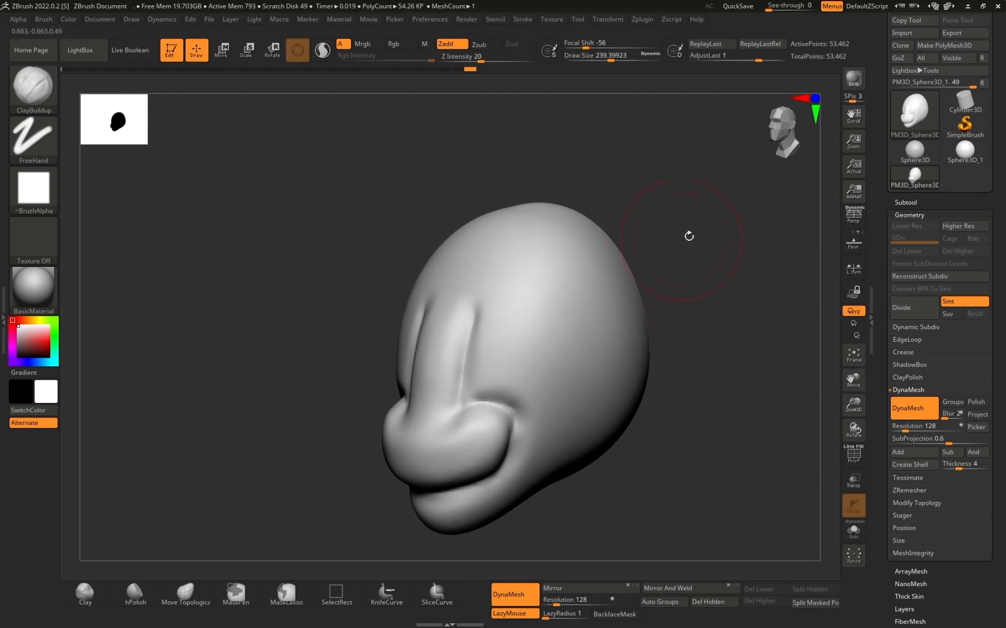
shift+drag(673, 243, 689, 251)
drag(580, 267, 334, 321)
shift+drag(410, 335, 507, 312)
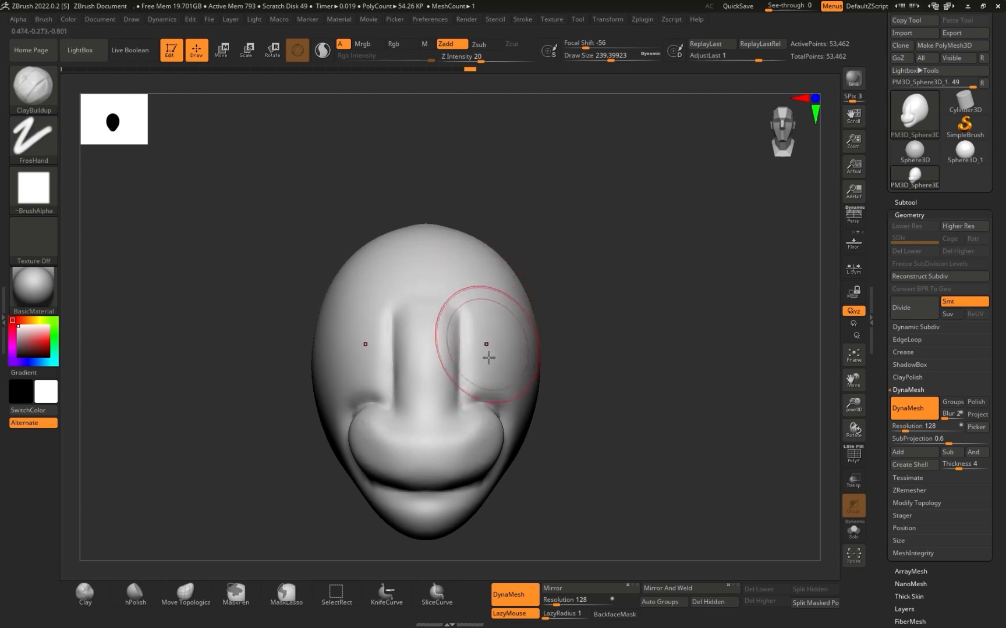
drag(531, 279, 585, 249)
shift+drag(291, 268, 343, 329)
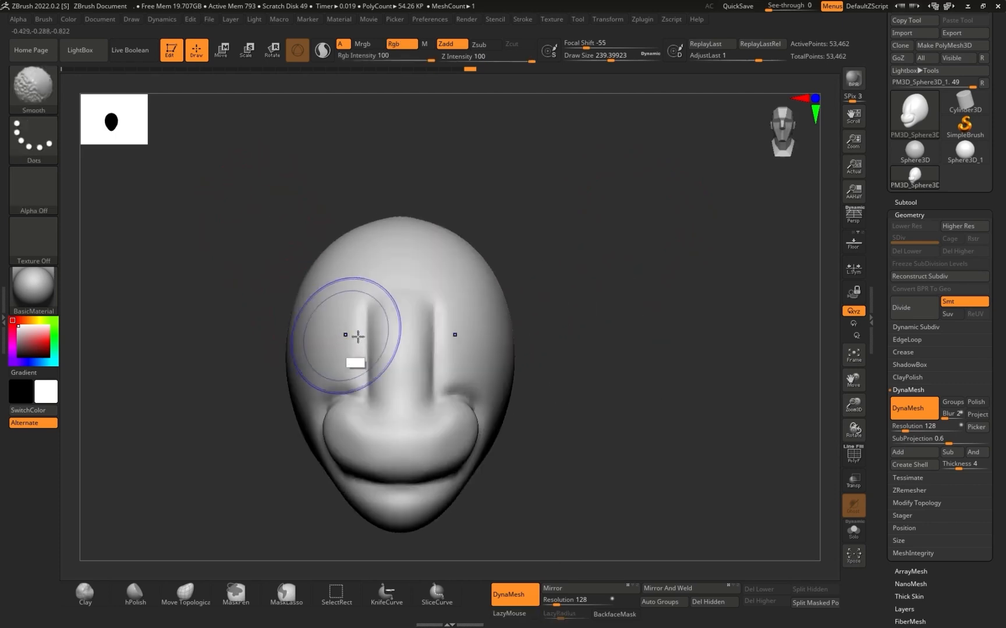
alt+drag(563, 262, 589, 288)
shift+drag(680, 258, 712, 288)
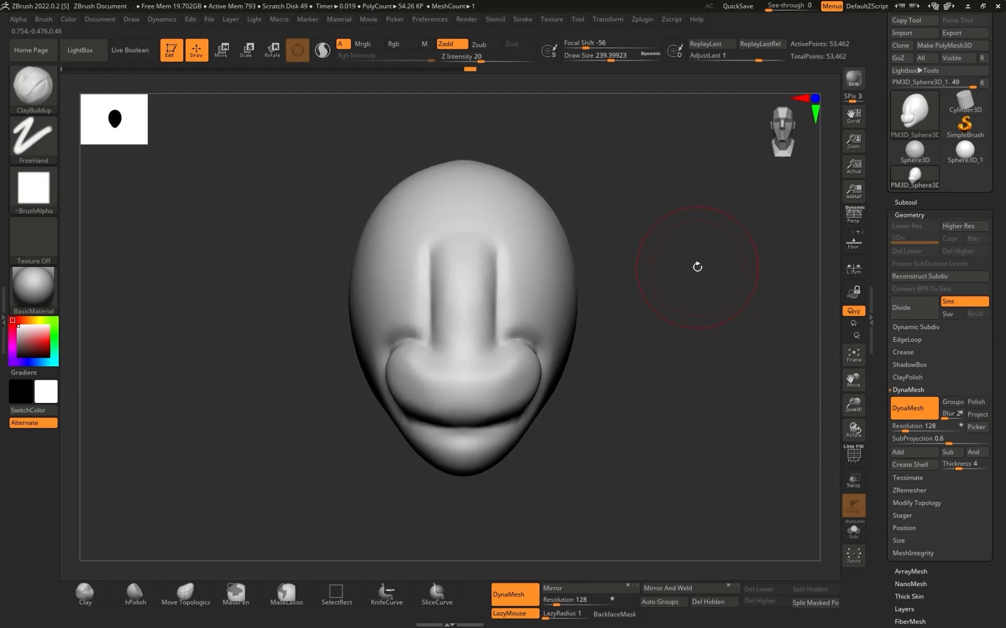
Step: Carve two round eye sockets on either side of the upper nose with ClayBuildup in subtractive mode
drag(751, 247, 704, 236)
alt+drag(774, 211, 736, 224)
alt+drag(649, 240, 677, 281)
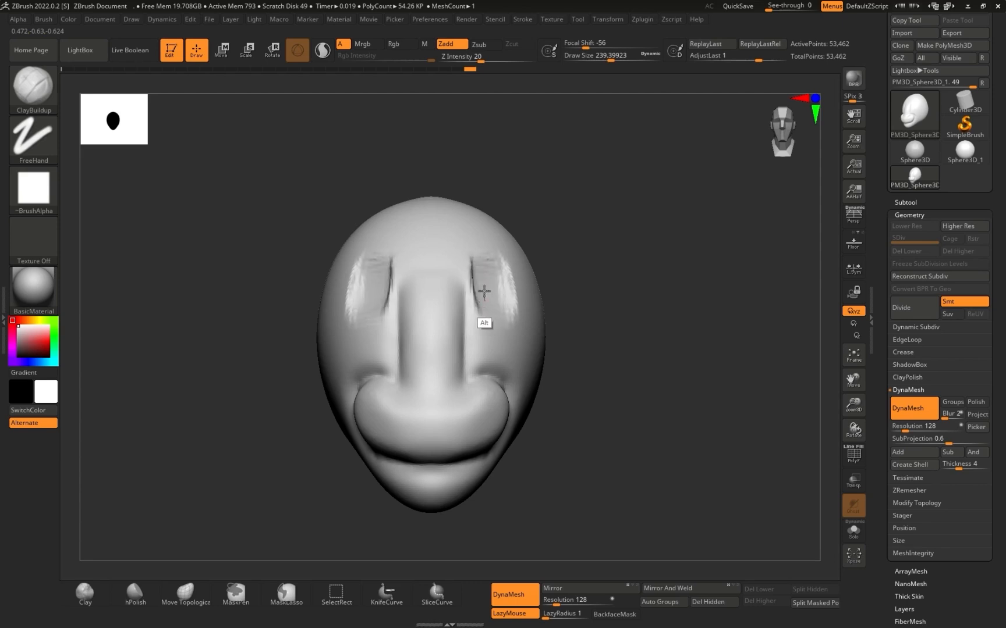
mouse_move(494, 297)
alt+mouse_down()
mouse_move(508, 273)
mouse_move(506, 290)
mouse_move(465, 271)
mouse_move(477, 270)
mouse_move(479, 300)
alt+mouse_up()
drag(624, 287, 646, 296)
shift+drag(681, 213, 698, 215)
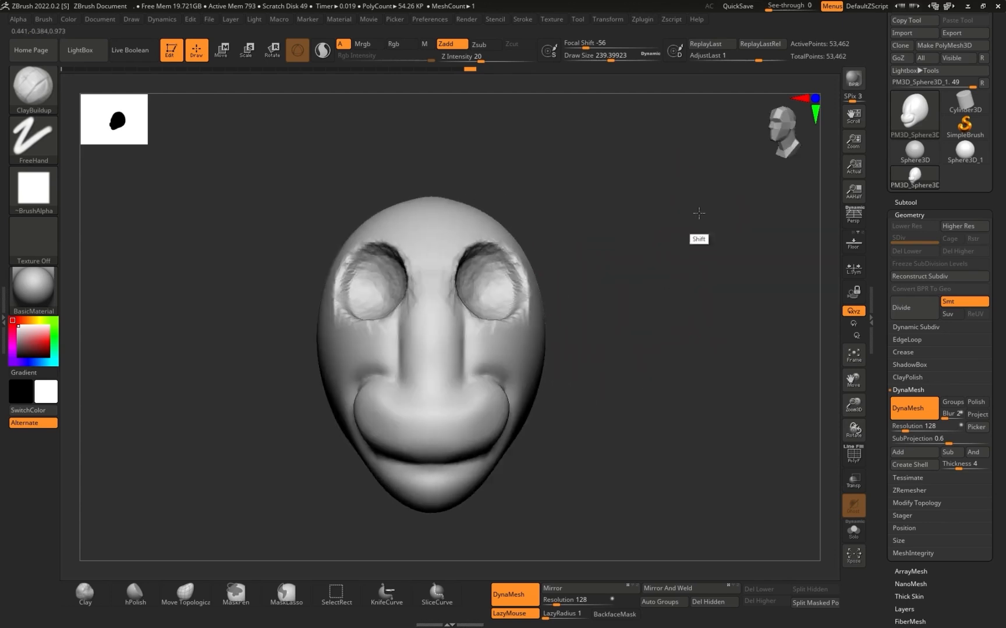
Step: Shape ridges and grooves along both sides of the nose bridge with DamStandard at a draw size of about 154
mouse_move(655, 264)
mouse_down()
mouse_move(644, 274)
mouse_move(642, 263)
mouse_move(652, 337)
mouse_move(664, 294)
mouse_move(658, 337)
mouse_move(646, 304)
mouse_move(654, 295)
mouse_move(667, 312)
mouse_move(689, 303)
mouse_move(670, 285)
mouse_move(648, 311)
mouse_up()
key(b)
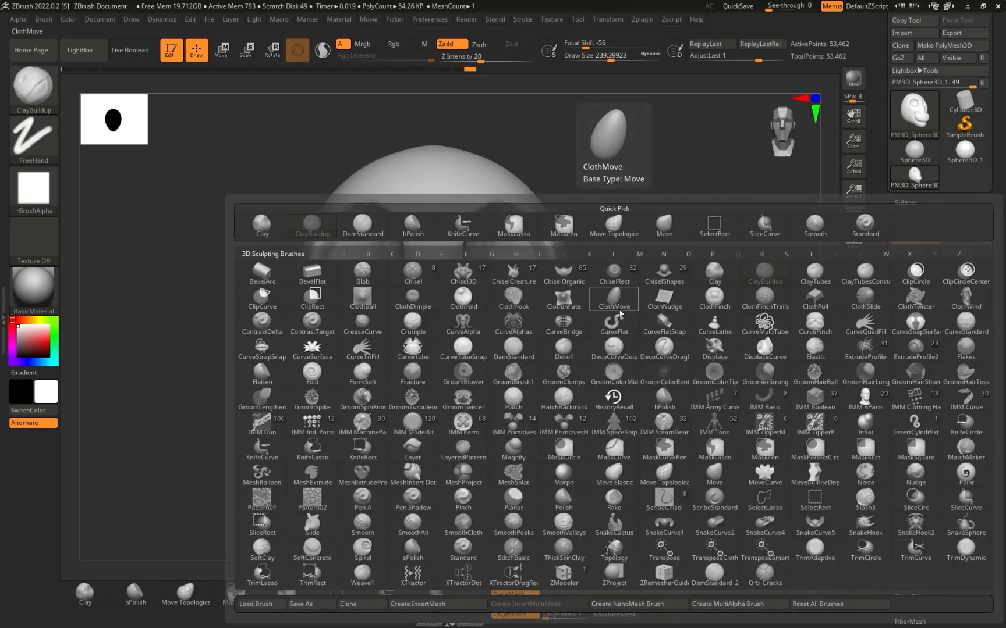
key(d)
key(s)
key(s)
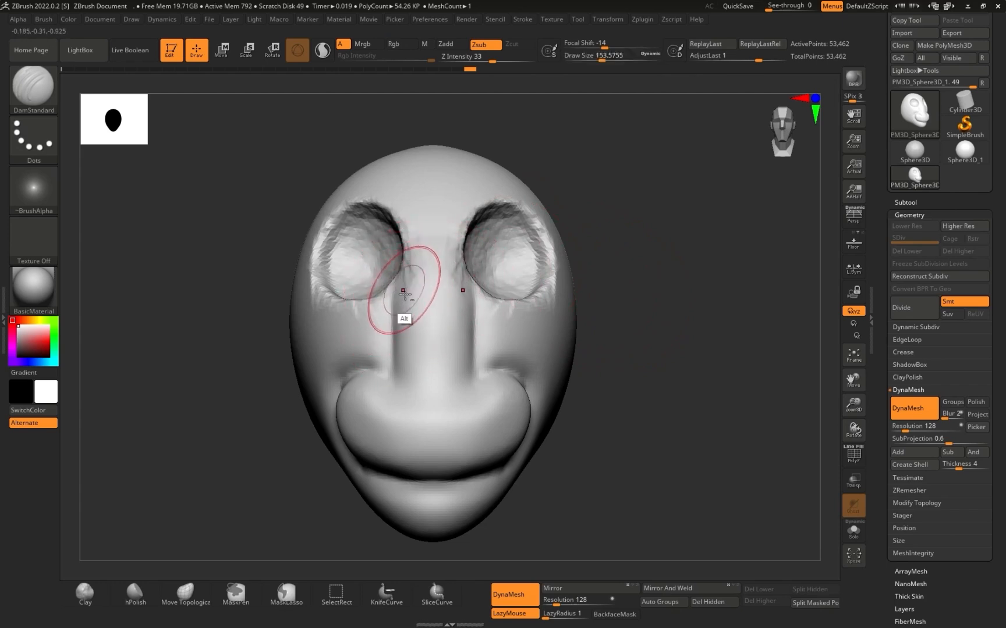
alt+drag(399, 286, 405, 379)
right_drag(474, 321, 574, 318)
alt+drag(434, 343, 433, 374)
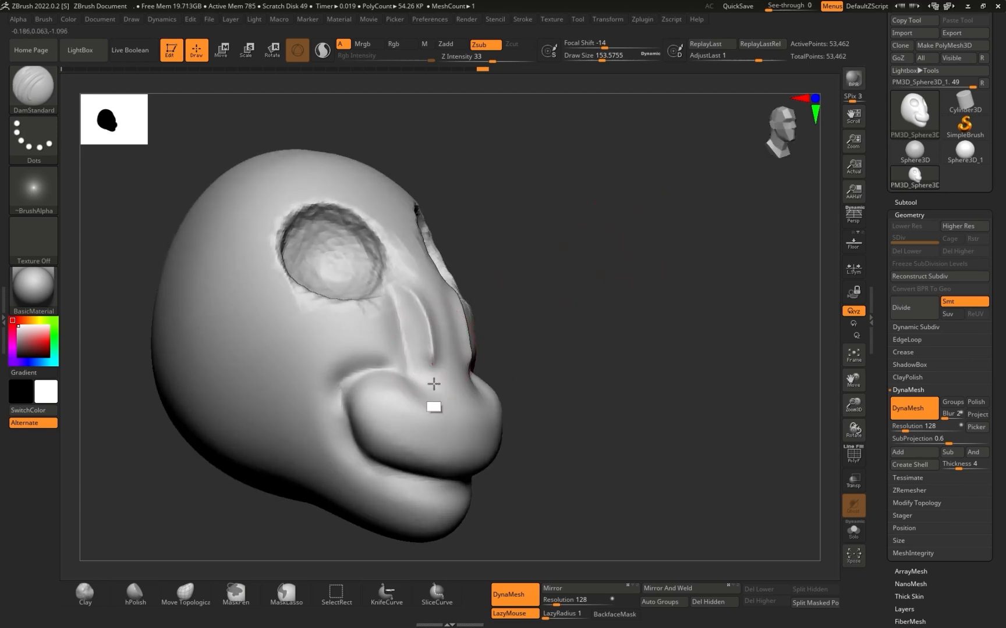
mouse_move(361, 415)
mouse_down()
mouse_move(414, 394)
mouse_move(437, 401)
mouse_move(414, 300)
mouse_up()
drag(438, 398, 438, 405)
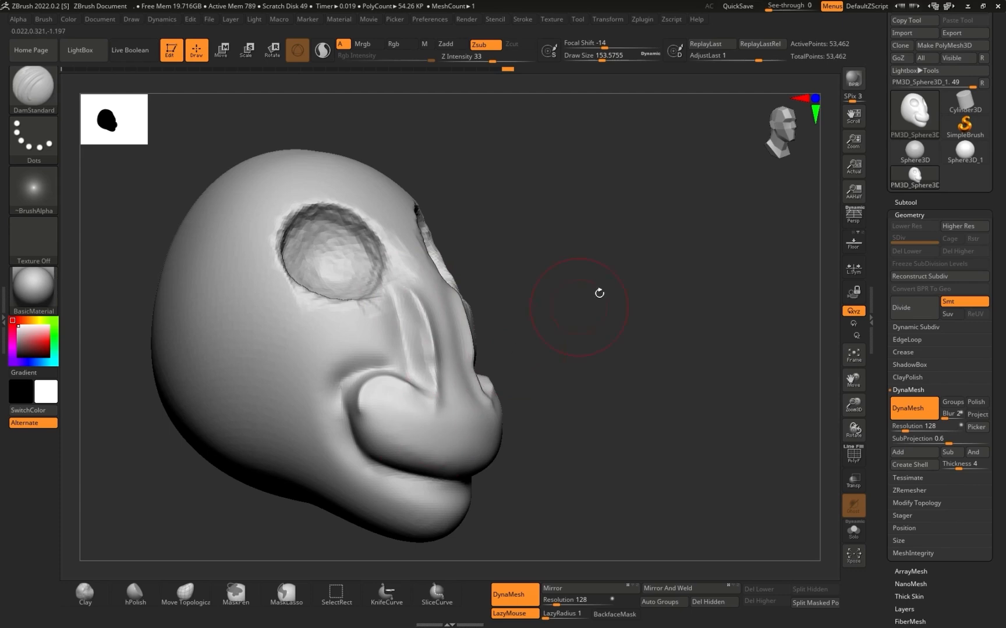
Step: Smooth the eye sockets, nose sides and mouth with the Smooth brush, and enlarge the draw size to about 257
shift+drag(566, 314, 622, 276)
drag(718, 228, 628, 240)
mouse_move(479, 417)
shift+mouse_down()
mouse_move(553, 389)
mouse_move(422, 453)
shift+mouse_up()
drag(361, 436, 553, 372)
mouse_move(445, 326)
shift+mouse_down()
mouse_move(442, 292)
mouse_move(451, 337)
shift+mouse_up()
drag(639, 256, 553, 268)
key(bracketright)
key(bracketright)
mouse_move(407, 345)
shift+mouse_down()
mouse_move(368, 323)
mouse_move(407, 384)
shift+mouse_up()
alt+drag(663, 290, 660, 193)
mouse_move(768, 233)
mouse_down()
mouse_move(728, 260)
mouse_move(693, 258)
mouse_move(718, 306)
mouse_up()
mouse_move(677, 319)
mouse_down()
mouse_move(675, 263)
mouse_move(676, 271)
mouse_up()
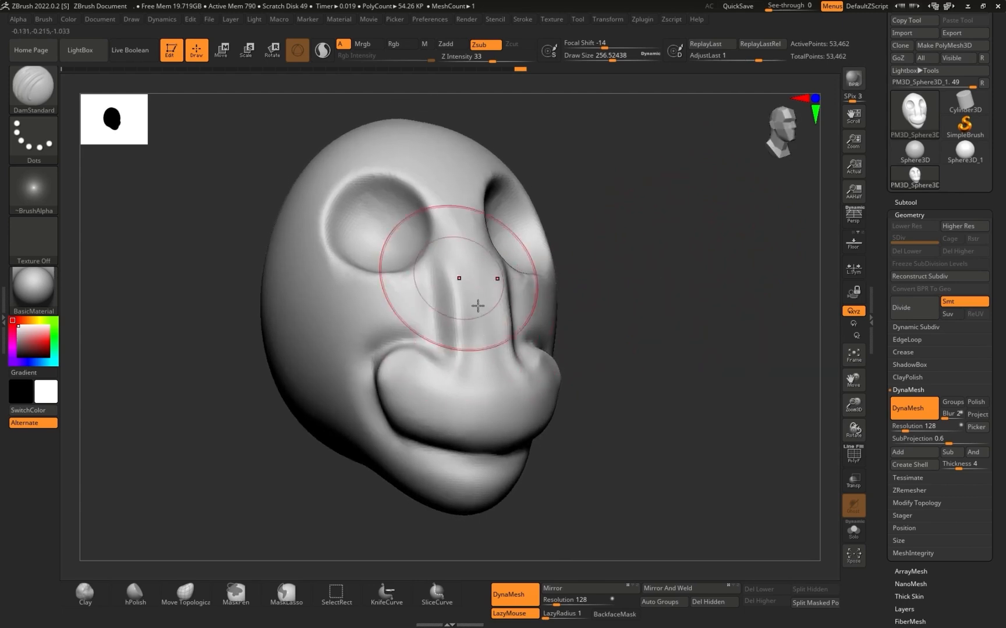
Step: Flatten the nose bridge and the front of the muzzle with the Flatten brush at a draw size of about 338
mouse_move(734, 294)
shift+mouse_down()
mouse_move(696, 298)
mouse_move(696, 285)
shift+mouse_up()
key(b)
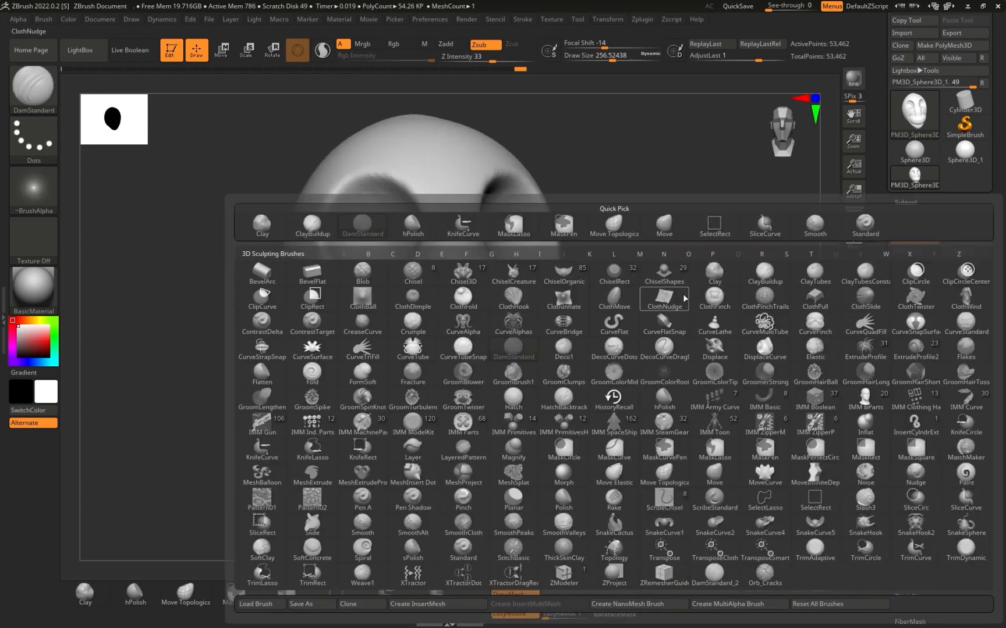
key(f)
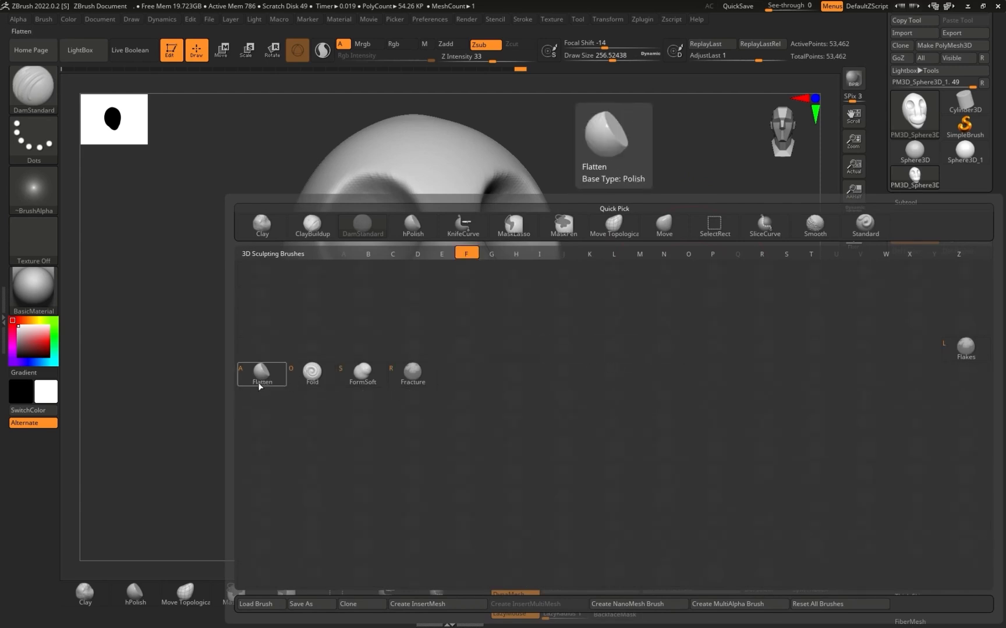
key(a)
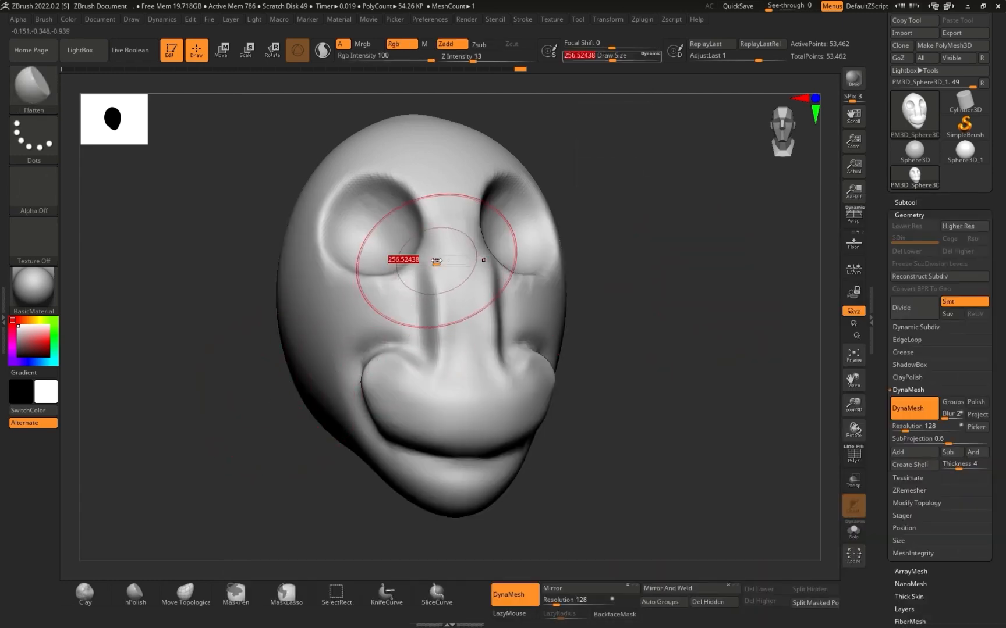
drag(457, 237, 478, 396)
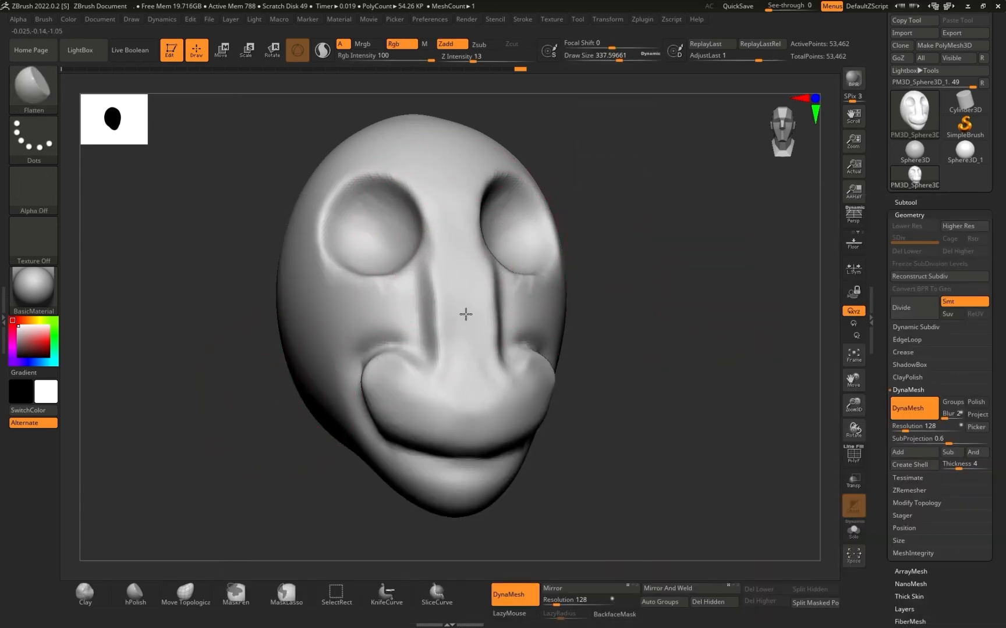
mouse_move(474, 267)
mouse_down()
mouse_move(455, 381)
mouse_move(379, 374)
mouse_up()
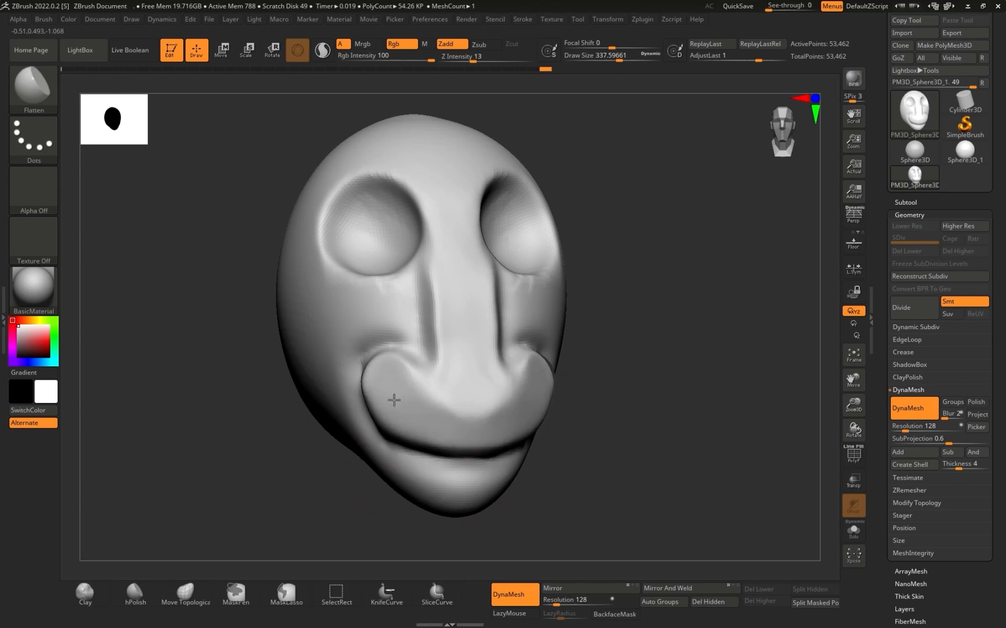
Step: Carve two nostrils into the underside of the nose with ClayBuildup at a draw size of about 116 and remesh with DynaMesh
mouse_move(707, 287)
mouse_down()
mouse_move(759, 316)
mouse_move(751, 267)
mouse_move(760, 265)
mouse_move(751, 280)
mouse_move(699, 248)
mouse_move(707, 257)
mouse_move(704, 227)
mouse_up()
key(b)
key(c)
key(b)
key(s)
drag(478, 366, 466, 367)
key(s)
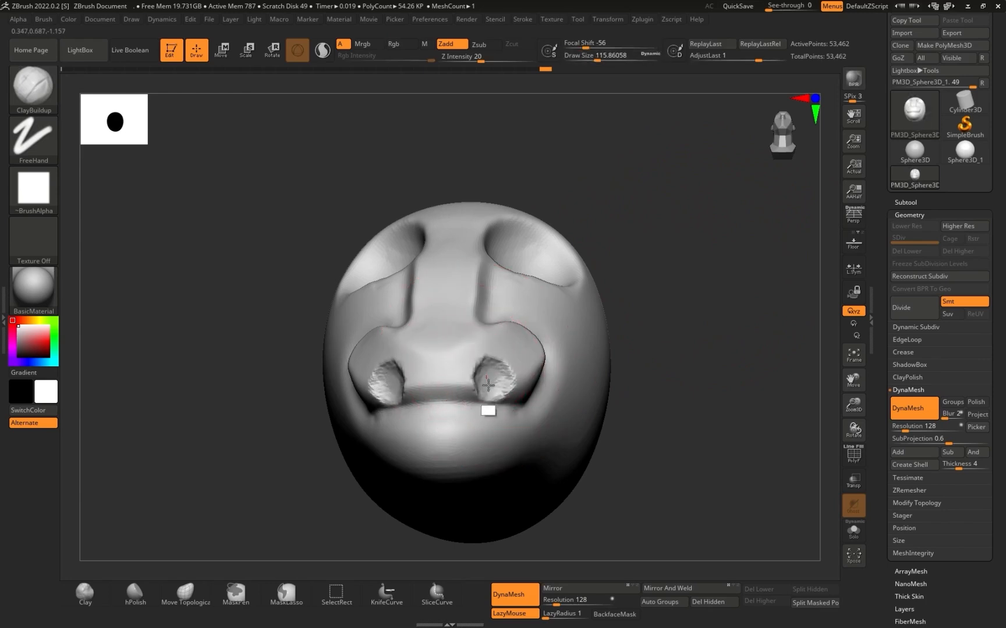
ctrl+drag(680, 227, 738, 306)
key(s)
drag(476, 378, 493, 384)
Step: Build up the cheeks beneath the eye sockets with ClayBuildup at a draw size of about 257
mouse_move(675, 259)
mouse_down()
mouse_move(671, 293)
mouse_move(700, 314)
mouse_move(668, 319)
mouse_move(696, 395)
mouse_move(678, 402)
mouse_up()
key(b)
key(c)
key(b)
key(s)
mouse_move(479, 350)
mouse_down()
mouse_move(484, 366)
mouse_move(465, 341)
mouse_move(478, 335)
mouse_move(538, 366)
mouse_up()
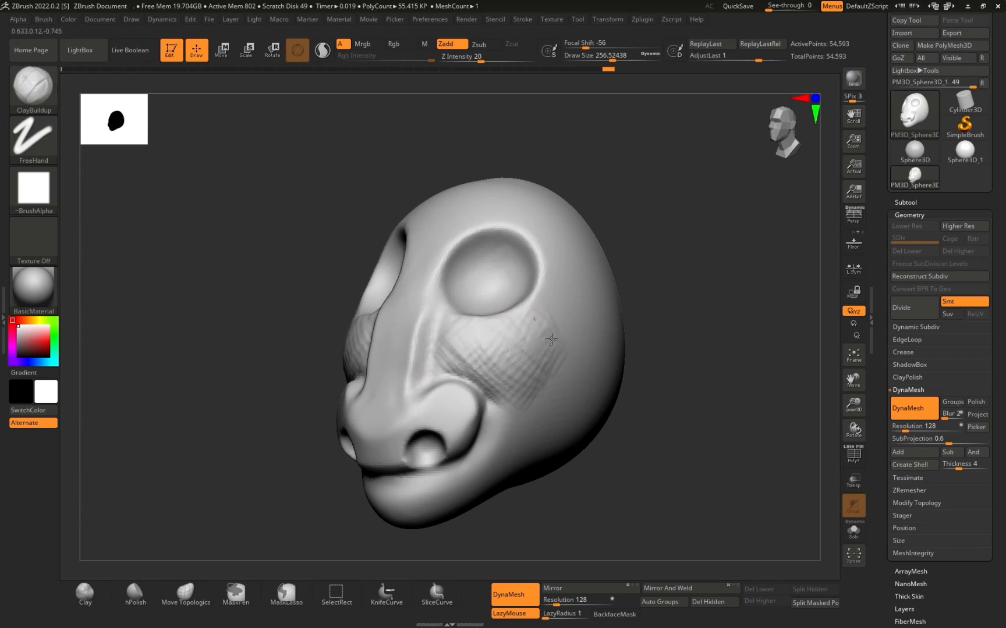
Step: Carve a curved groove from the temple down under the cheekbone with DamStandard
key(b)
key(d)
key(s)
mouse_move(579, 280)
mouse_down()
mouse_move(513, 383)
mouse_move(491, 394)
mouse_move(545, 355)
mouse_move(571, 285)
mouse_move(483, 388)
mouse_up()
Step: Add clay to the cheeks and the sides of the mouth with ClayBuildup
mouse_move(655, 271)
mouse_down()
mouse_move(681, 272)
mouse_move(690, 291)
mouse_move(628, 317)
mouse_up()
key(b)
key(c)
key(b)
drag(449, 356, 476, 371)
drag(567, 251, 555, 305)
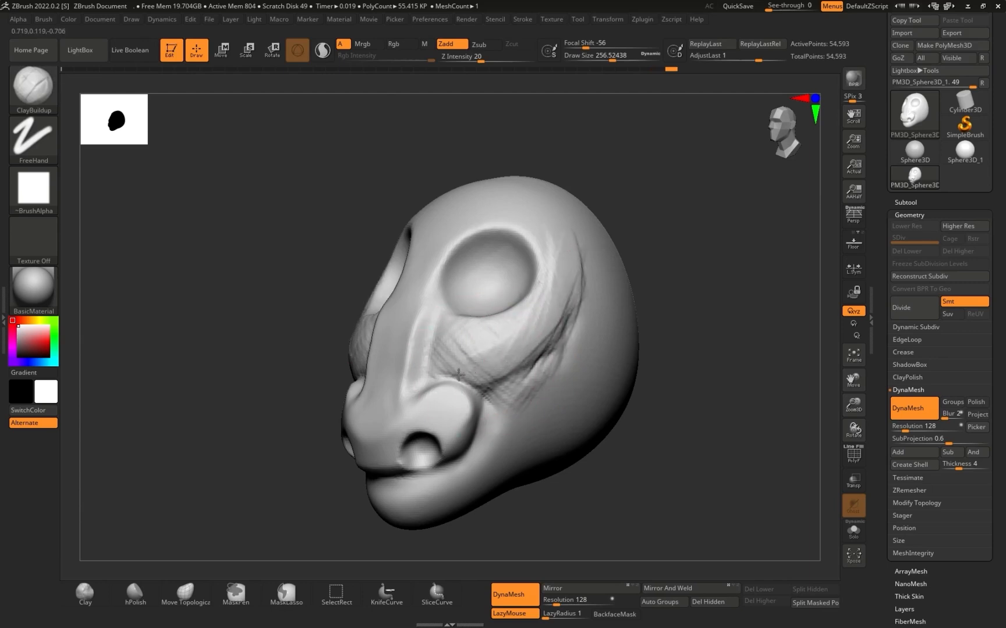
mouse_move(476, 377)
mouse_down()
mouse_move(495, 429)
mouse_move(494, 388)
mouse_up()
key(s)
mouse_move(483, 389)
mouse_down()
mouse_move(511, 391)
mouse_move(495, 426)
mouse_move(498, 465)
mouse_move(507, 396)
mouse_move(513, 425)
mouse_move(489, 457)
mouse_up()
shift+drag(651, 314, 680, 316)
drag(611, 326, 675, 339)
Step: Refine the crease beside the nostrils and mouth with DamStandard and smoothing
key(b)
key(d)
key(s)
mouse_move(314, 408)
shift+mouse_down()
mouse_move(356, 403)
mouse_move(329, 406)
shift+mouse_up()
mouse_move(722, 311)
shift+mouse_down()
mouse_move(683, 307)
mouse_move(691, 345)
shift+mouse_up()
mouse_move(733, 343)
mouse_down()
mouse_move(696, 339)
mouse_move(685, 253)
mouse_up()
drag(713, 255, 687, 253)
Step: Build up muscle strands from the jaw toward the temple with ClayBuildup at a draw size of about 324
key(b)
key(c)
key(b)
key(s)
drag(396, 306, 406, 306)
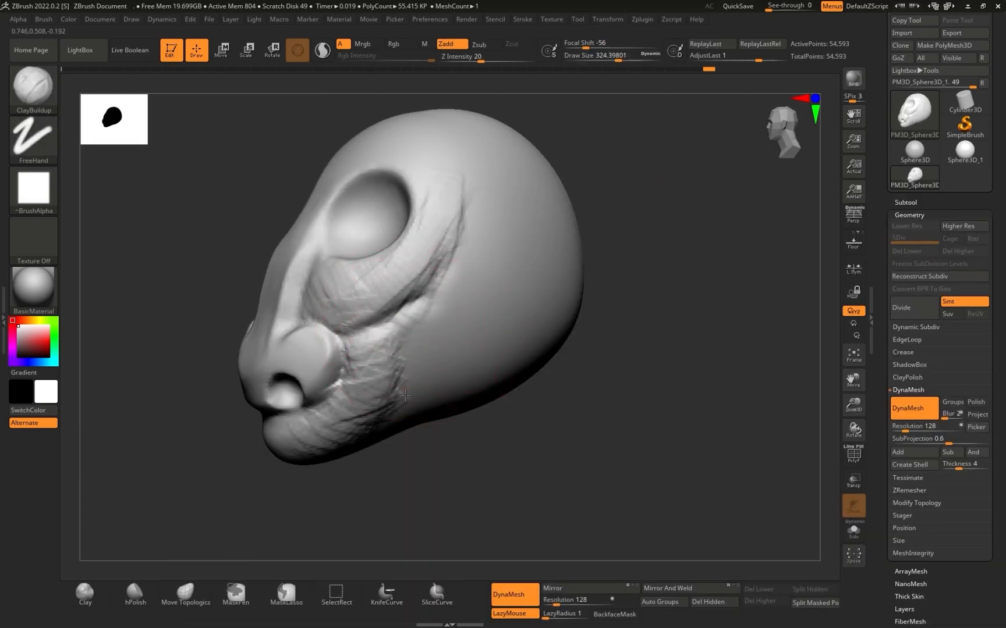
mouse_move(425, 370)
mouse_down()
mouse_move(464, 313)
mouse_move(459, 276)
mouse_up()
drag(424, 337, 476, 257)
drag(478, 297, 433, 382)
Step: Build up brow ridges above the eye sockets with ClayBuildup at a draw size of about 262
shift+drag(573, 290, 616, 251)
alt+drag(616, 252, 645, 381)
drag(677, 276, 715, 285)
key(s)
drag(365, 407, 359, 406)
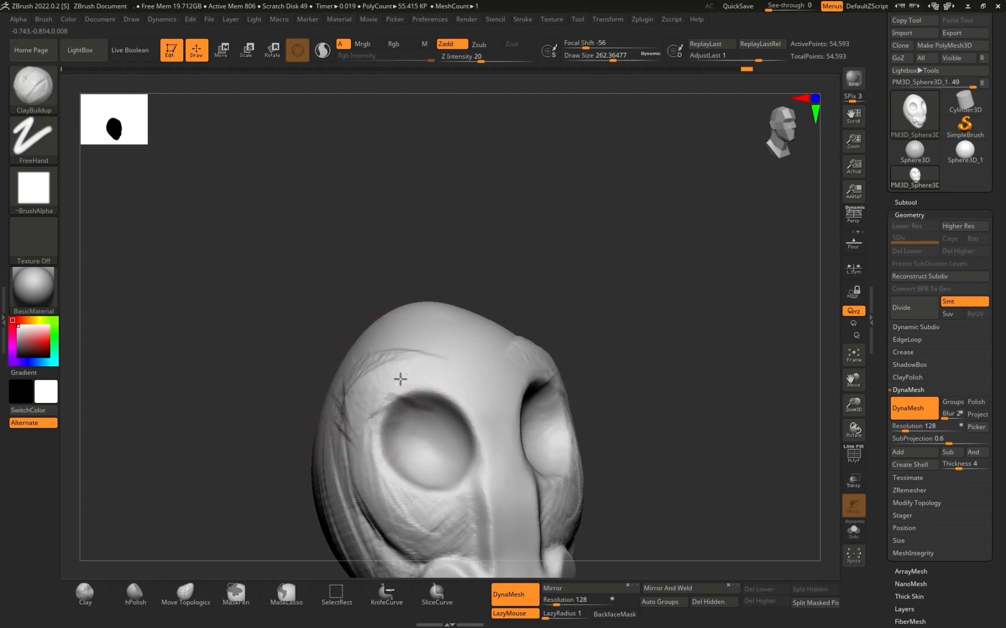
drag(471, 396, 456, 374)
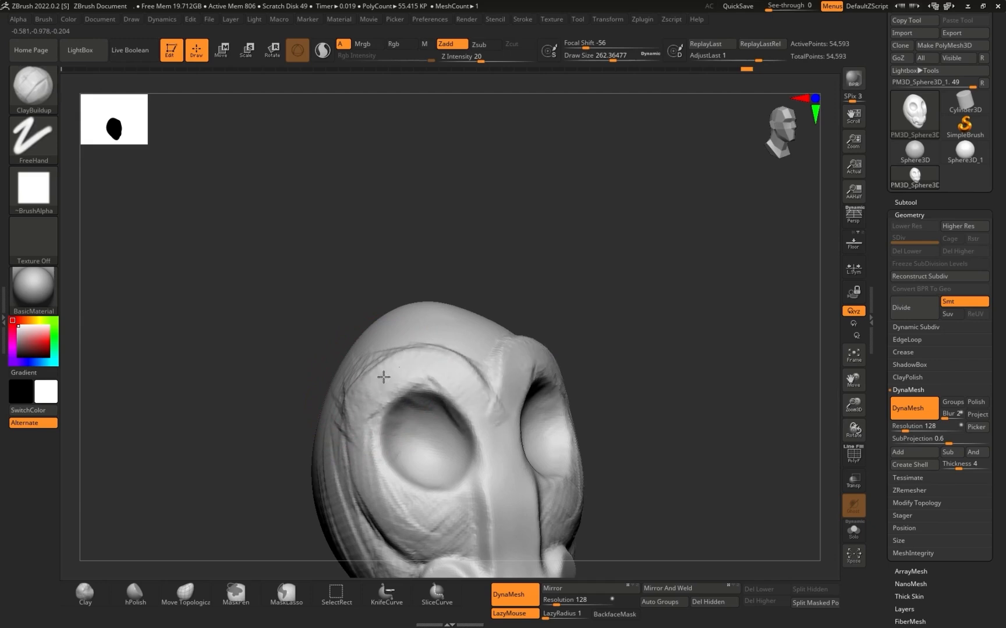
Step: Reshape the brow and forehead profile with the Move brush at a draw size of about 508
mouse_move(588, 308)
mouse_down()
mouse_move(611, 287)
mouse_move(597, 225)
mouse_up()
key(b)
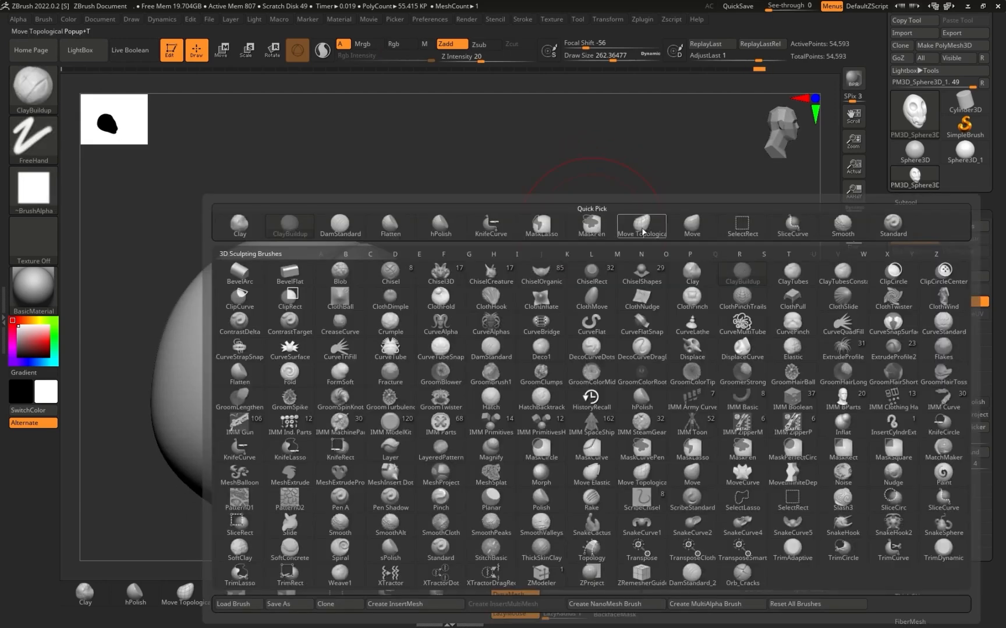
key(m)
key(v)
key(s)
drag(401, 259, 445, 303)
key(s)
drag(350, 260, 379, 224)
Step: Thicken the outer brow and temples around the eye sockets with ClayBuildup at a draw size of about 400
mouse_move(541, 163)
shift+mouse_down()
mouse_move(559, 168)
mouse_move(583, 263)
mouse_move(617, 241)
mouse_move(602, 240)
shift+mouse_up()
key(b)
key(c)
key(b)
key(s)
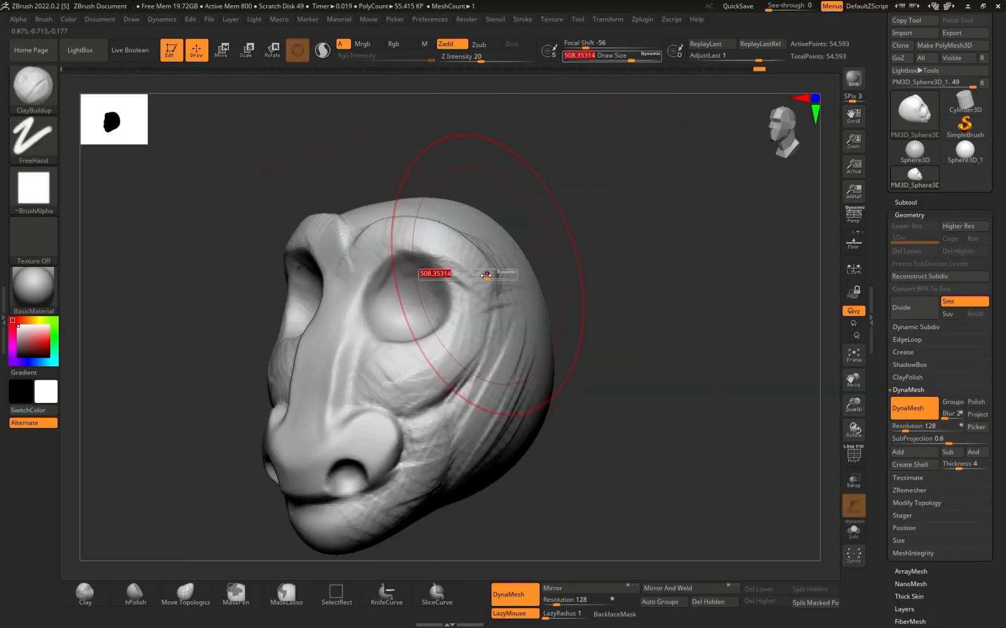
drag(484, 274, 478, 276)
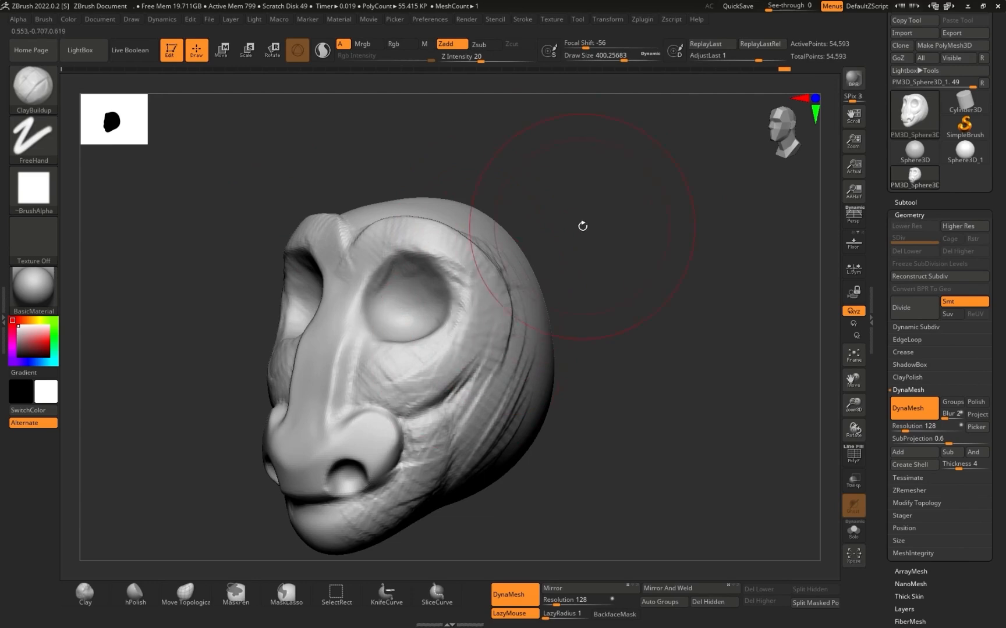
drag(583, 225, 541, 233)
mouse_move(505, 271)
mouse_down()
mouse_move(559, 327)
mouse_move(605, 279)
mouse_up()
mouse_move(646, 247)
mouse_down()
mouse_move(662, 263)
mouse_move(629, 269)
mouse_up()
drag(478, 282, 474, 319)
drag(617, 247, 646, 240)
drag(651, 291, 689, 300)
Step: Add volume to the face with ClayBuildup at a draw size of about 372 and remesh the head with DynaMesh
key(s)
mouse_move(422, 298)
mouse_down()
mouse_move(408, 301)
mouse_move(467, 373)
mouse_up()
mouse_move(667, 233)
mouse_down()
mouse_move(660, 216)
mouse_move(639, 211)
mouse_up()
ctrl+drag(706, 231, 721, 250)
mouse_move(743, 269)
mouse_down()
mouse_move(711, 274)
mouse_move(706, 291)
mouse_move(738, 267)
mouse_move(705, 274)
mouse_move(688, 292)
mouse_move(691, 278)
mouse_move(670, 283)
mouse_move(696, 288)
mouse_move(684, 312)
mouse_move(674, 301)
mouse_move(650, 318)
mouse_move(633, 313)
mouse_up()
key(s)
Step: Rerun DynaMesh on the unmasked head, including switching DynaMesh off and on again
key(shift)
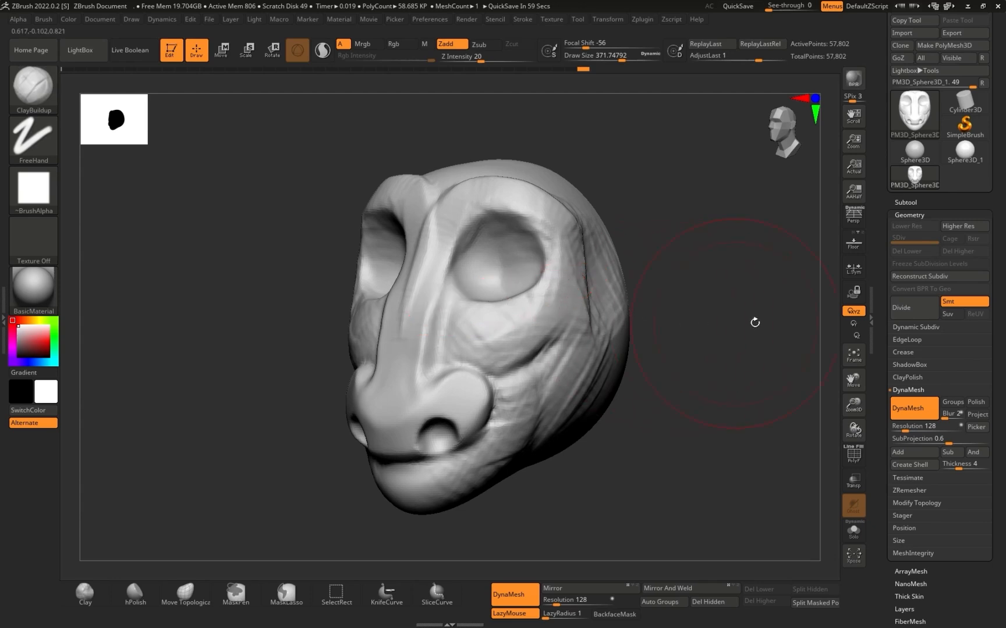
shift+drag(726, 322, 734, 321)
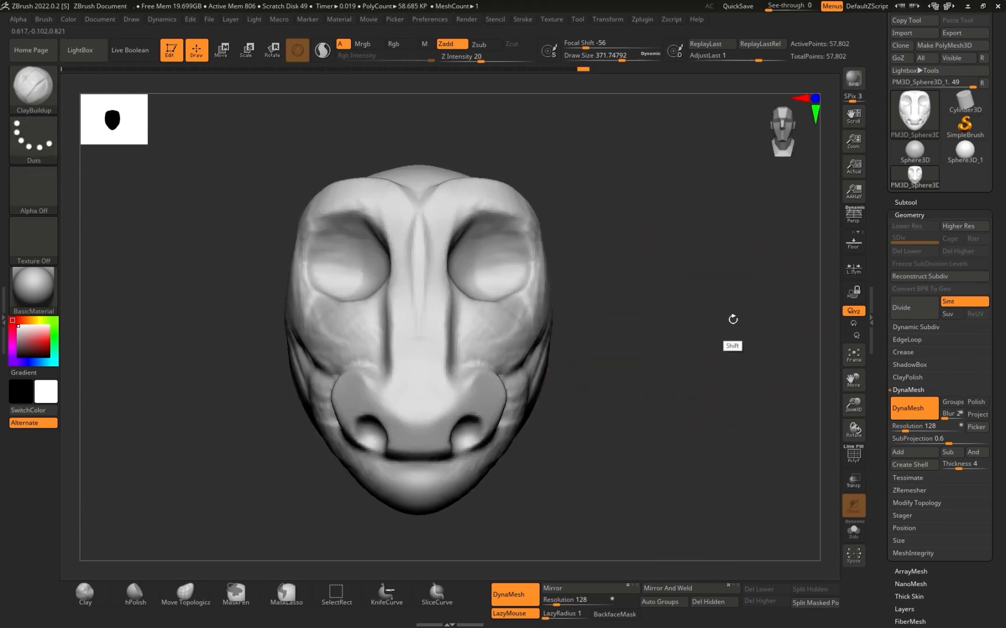
click(912, 410)
drag(672, 341, 671, 349)
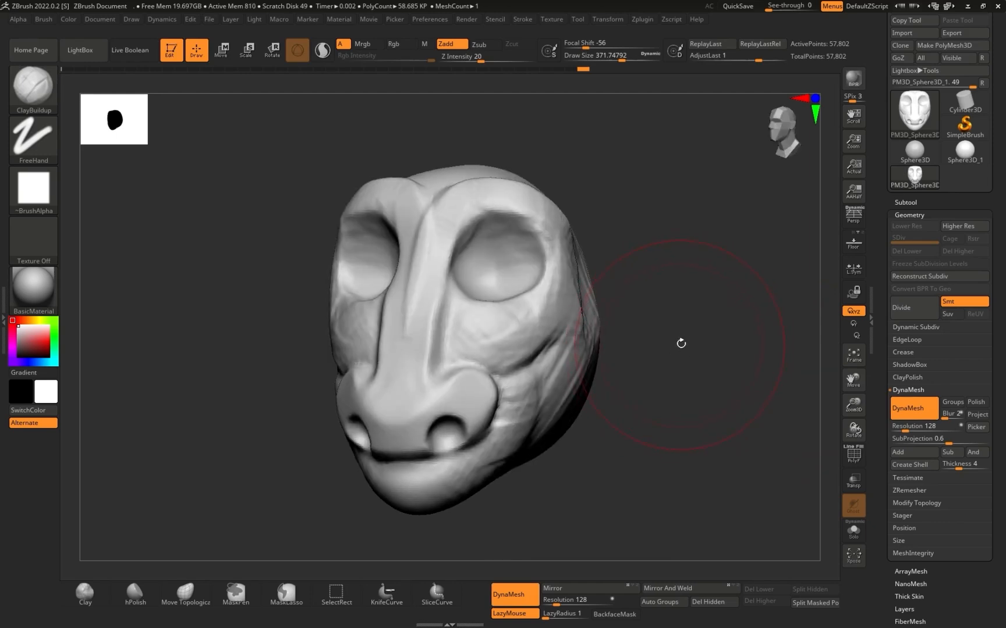
ctrl+drag(649, 176, 755, 494)
shift+drag(694, 333, 695, 355)
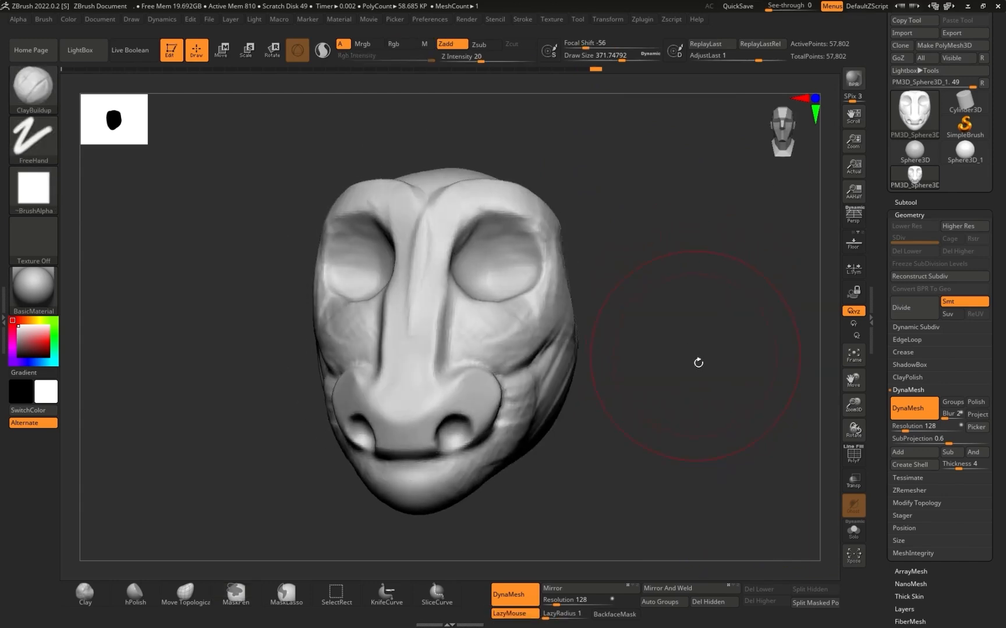
ctrl+drag(680, 203, 749, 463)
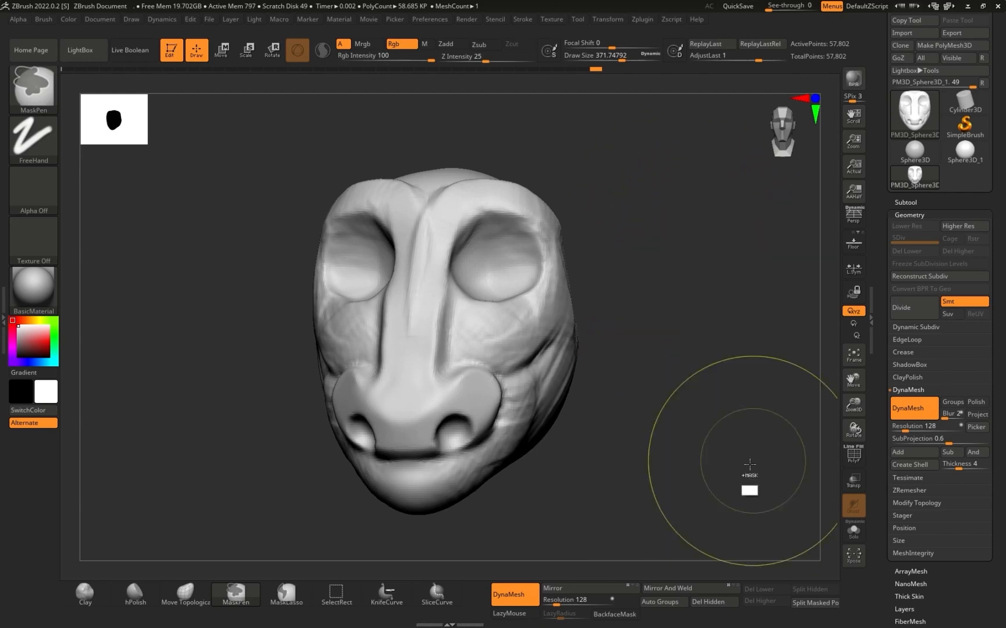
click(908, 409)
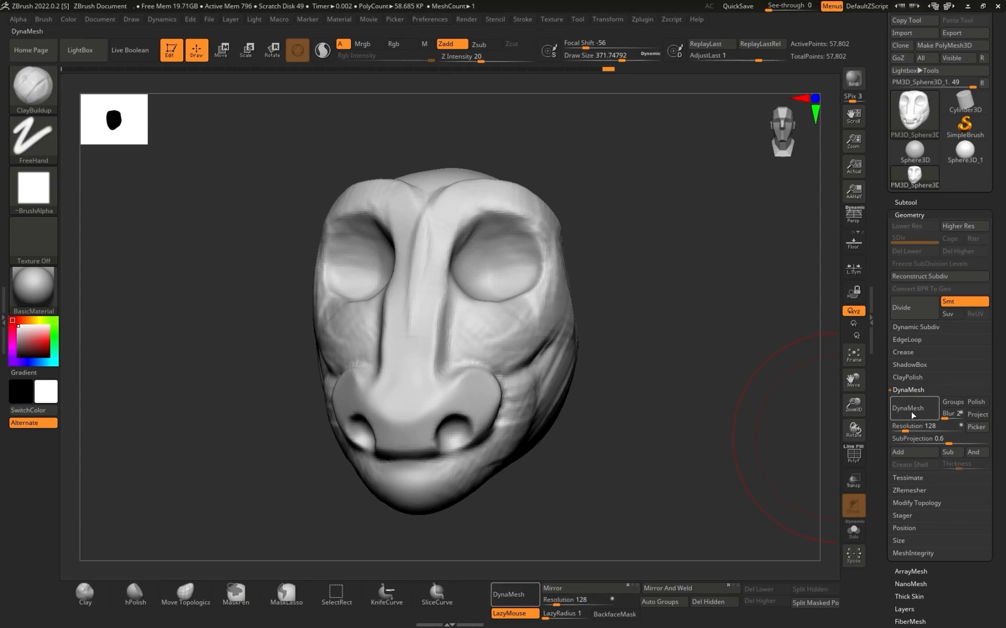
click(919, 409)
Step: Smooth the nose, brow, cheeks and side of the head with the Smooth brush at a draw size of about 305
mouse_move(741, 297)
mouse_down()
mouse_move(709, 314)
mouse_move(766, 278)
mouse_move(766, 303)
mouse_move(395, 374)
mouse_up()
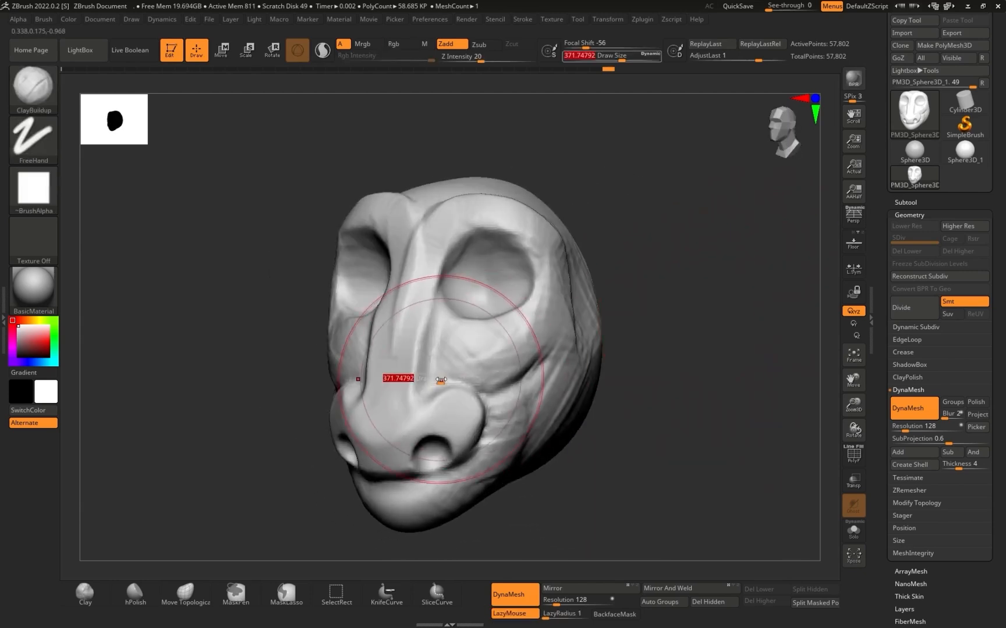
key(shift)
shift+drag(445, 231, 409, 278)
drag(669, 344, 619, 341)
shift+drag(569, 263, 593, 263)
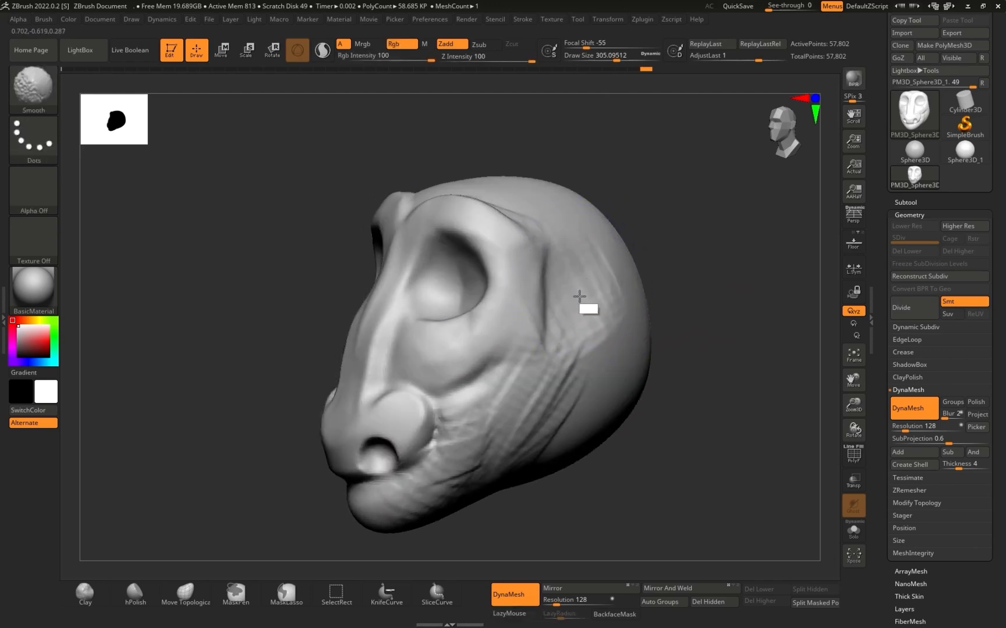
shift+drag(667, 332, 703, 261)
mouse_move(713, 282)
mouse_down()
mouse_move(669, 296)
mouse_move(687, 345)
mouse_move(664, 292)
mouse_move(558, 384)
mouse_up()
Step: Reshape the back and underside of the head with the Move brush at a draw size of about 437
drag(658, 344, 712, 313)
mouse_move(697, 361)
alt+mouse_down()
mouse_move(684, 404)
mouse_move(723, 404)
mouse_move(665, 375)
mouse_move(707, 375)
mouse_move(702, 343)
mouse_move(709, 401)
alt+mouse_up()
key(b)
click(709, 232)
key(s)
mouse_move(556, 423)
mouse_down()
mouse_move(566, 423)
mouse_move(598, 532)
mouse_up()
drag(717, 381, 660, 376)
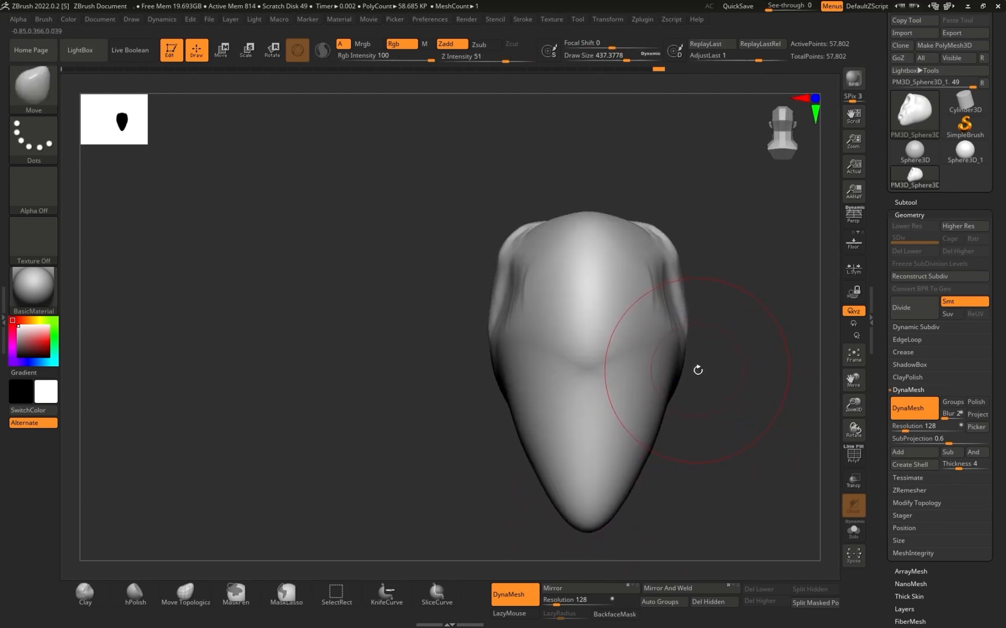
Step: Paint a round mask on the side of the head behind the cheek with MaskPen at a draw size of about 299
drag(734, 379, 704, 300)
alt+drag(704, 300, 678, 242)
drag(678, 243, 668, 425)
alt+drag(668, 424, 701, 414)
drag(702, 415, 694, 374)
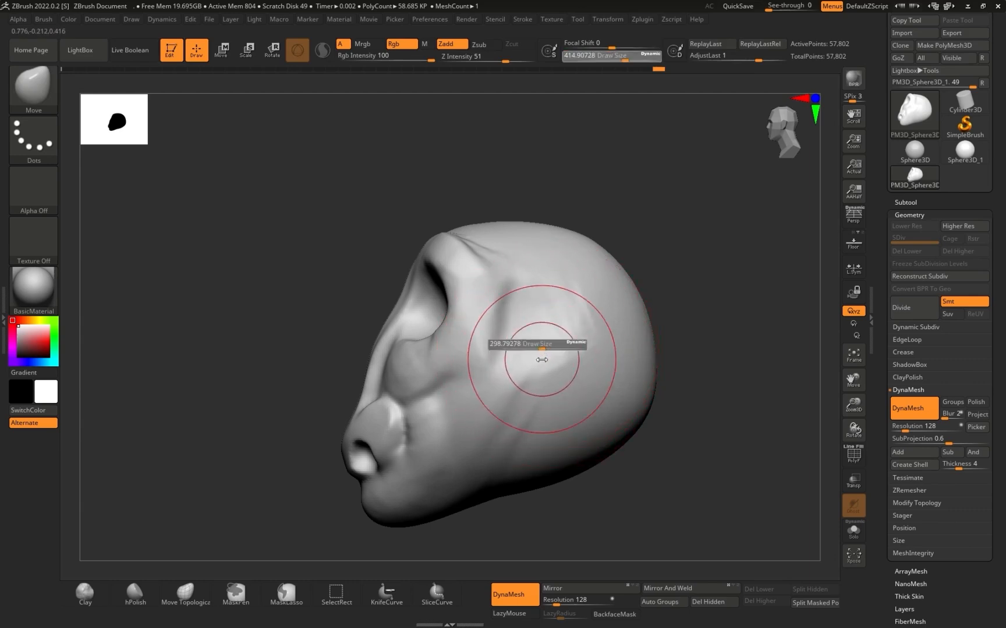
key(ctrl)
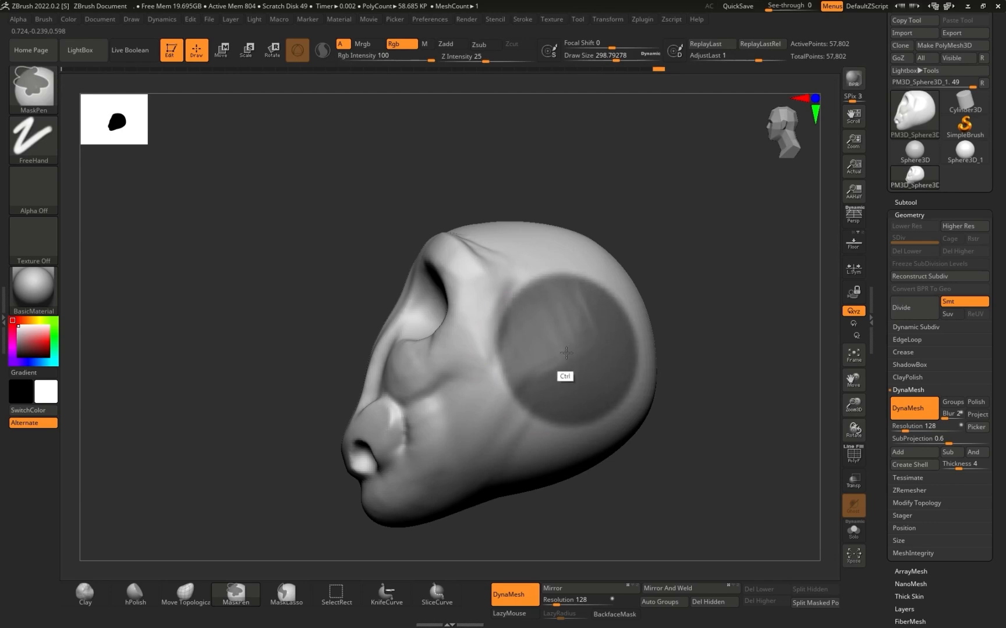
drag(780, 340, 730, 318)
shift+drag(806, 262, 750, 249)
mouse_move(370, 433)
mouse_down()
mouse_move(434, 440)
mouse_move(590, 317)
mouse_up()
drag(712, 252, 698, 306)
Step: Build a thick raised rim around the round mask with ClayBuildup at a draw size of about 318
key(b)
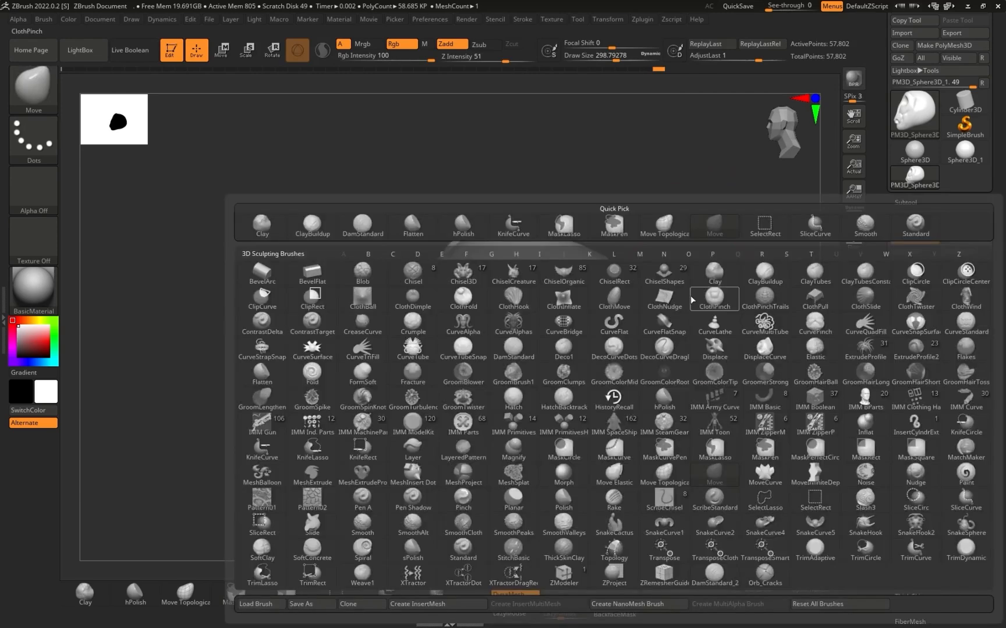
key(c)
key(b)
mouse_move(549, 300)
mouse_down()
mouse_move(620, 288)
mouse_move(640, 373)
mouse_move(483, 372)
mouse_move(516, 406)
mouse_up()
mouse_move(600, 465)
mouse_down()
mouse_move(493, 442)
mouse_move(483, 387)
mouse_move(541, 464)
mouse_up()
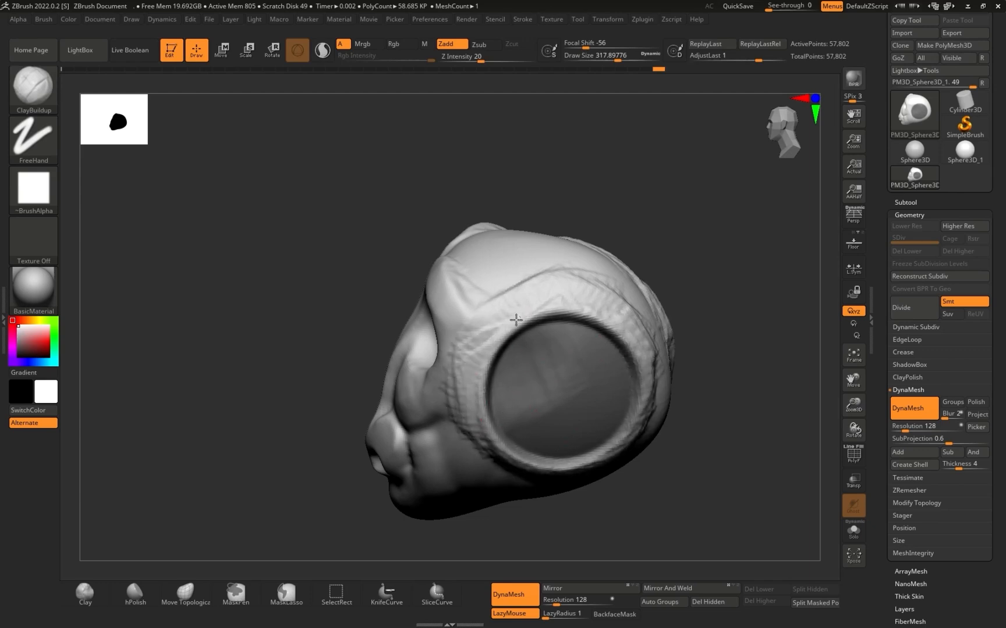
drag(490, 452, 505, 470)
drag(653, 505, 646, 438)
mouse_move(537, 432)
mouse_down()
mouse_move(515, 458)
mouse_move(577, 452)
mouse_up()
drag(493, 337, 584, 294)
drag(633, 230, 624, 295)
drag(620, 296, 584, 286)
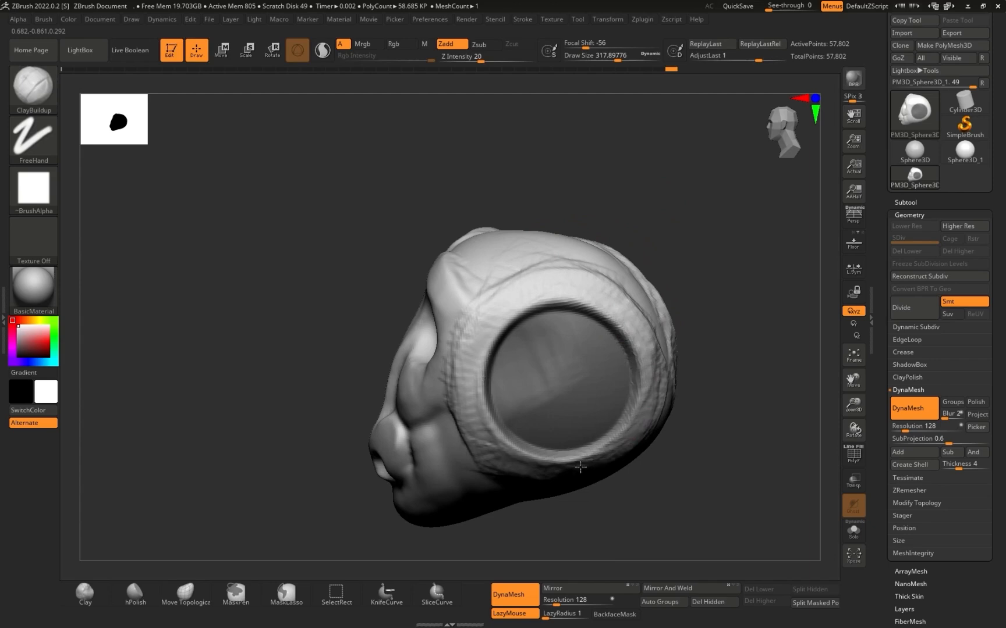
drag(524, 300, 487, 327)
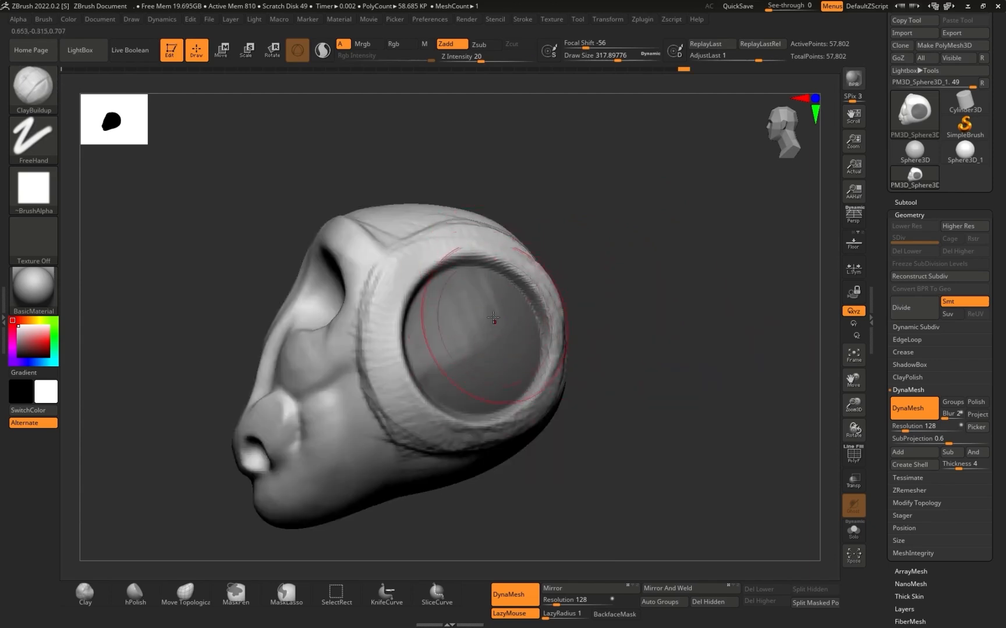
mouse_move(658, 332)
mouse_down()
mouse_move(665, 354)
mouse_move(660, 343)
mouse_move(488, 304)
mouse_up()
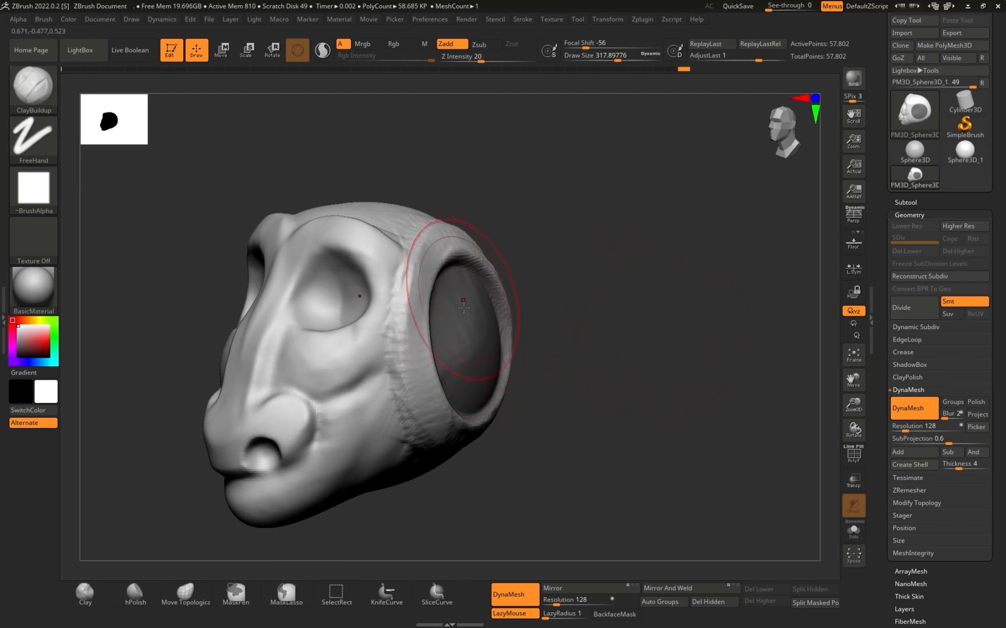
Step: Invert the round mask on the side of the head and smooth the unmasked area inside the thick rim
drag(605, 219, 644, 314)
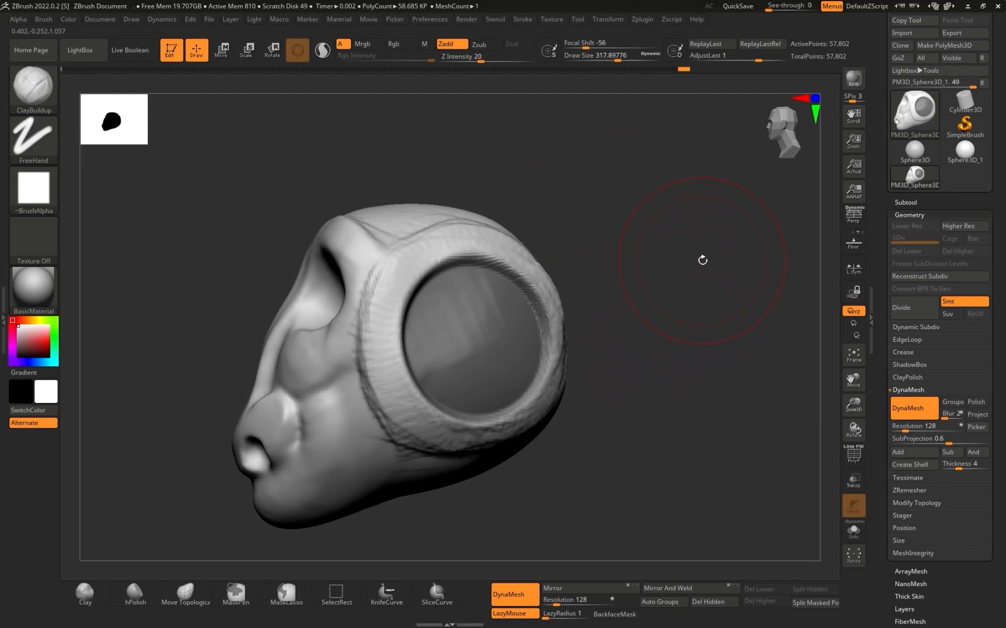
drag(688, 291, 671, 294)
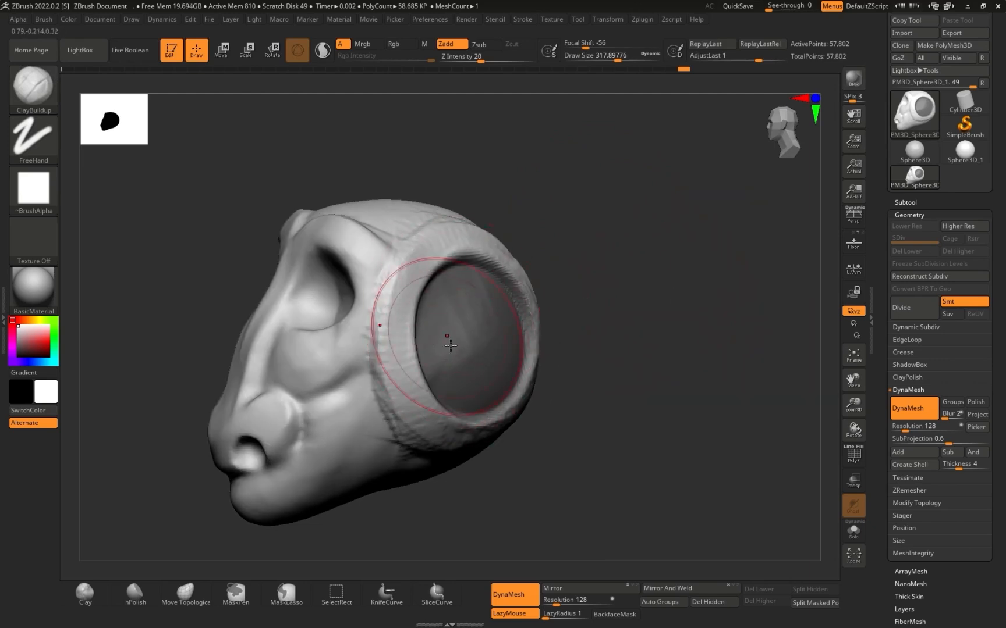
mouse_move(656, 316)
mouse_down()
mouse_move(639, 306)
mouse_move(670, 302)
mouse_up()
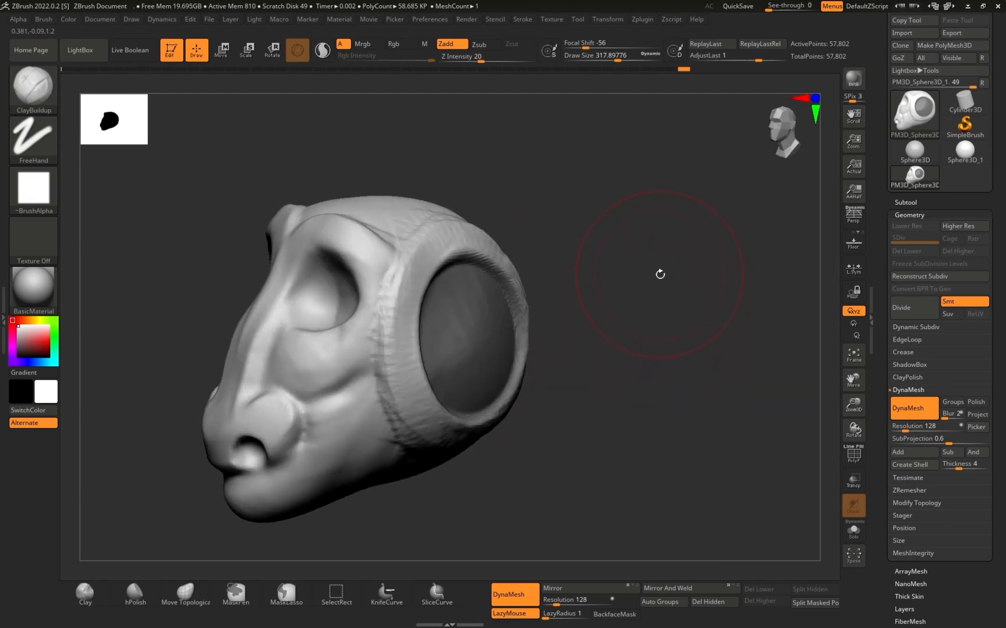
key(ctrl)
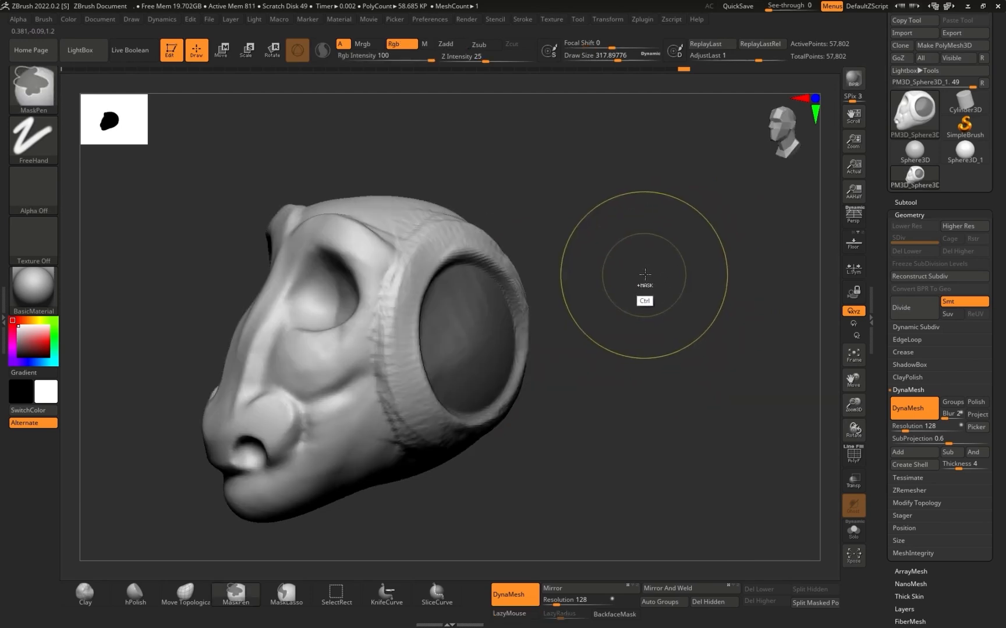
ctrl+click(698, 230)
drag(697, 314, 671, 290)
drag(734, 243, 648, 283)
shift+drag(465, 365, 489, 346)
drag(575, 297, 557, 293)
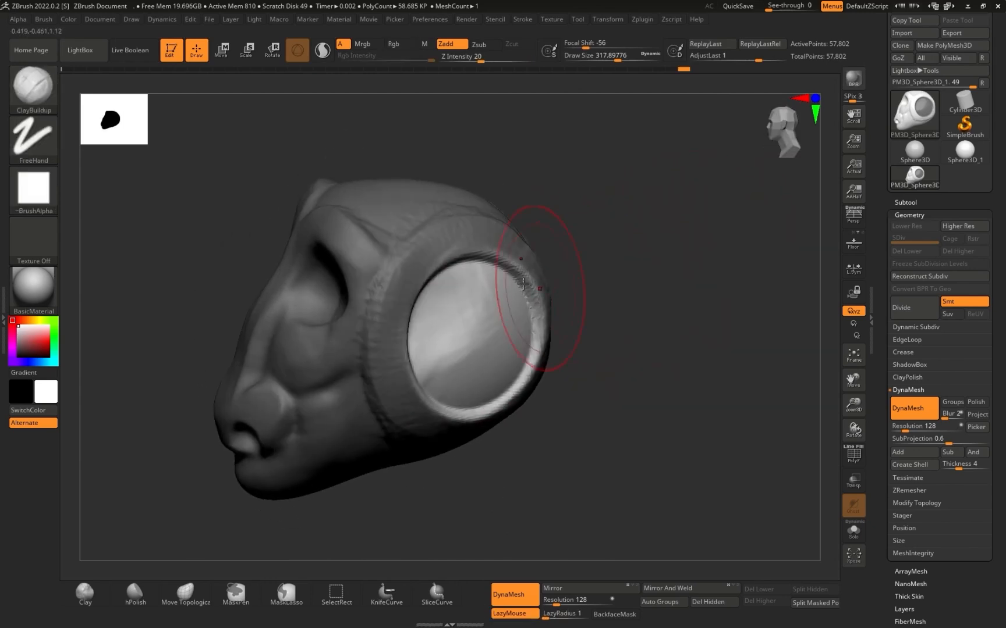
drag(688, 281, 668, 263)
mouse_move(668, 318)
alt+mouse_down()
mouse_move(634, 283)
mouse_move(613, 285)
mouse_move(651, 278)
alt+mouse_up()
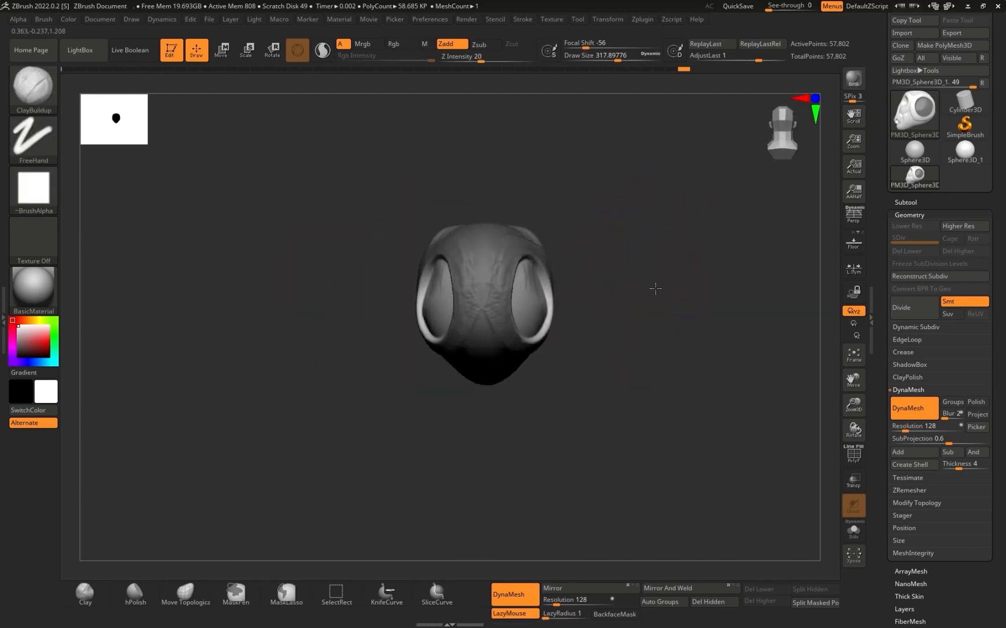
Step: Pull the unmasked round areas outward from the sides of the head into stubs with the Move brush
key(b)
click(705, 229)
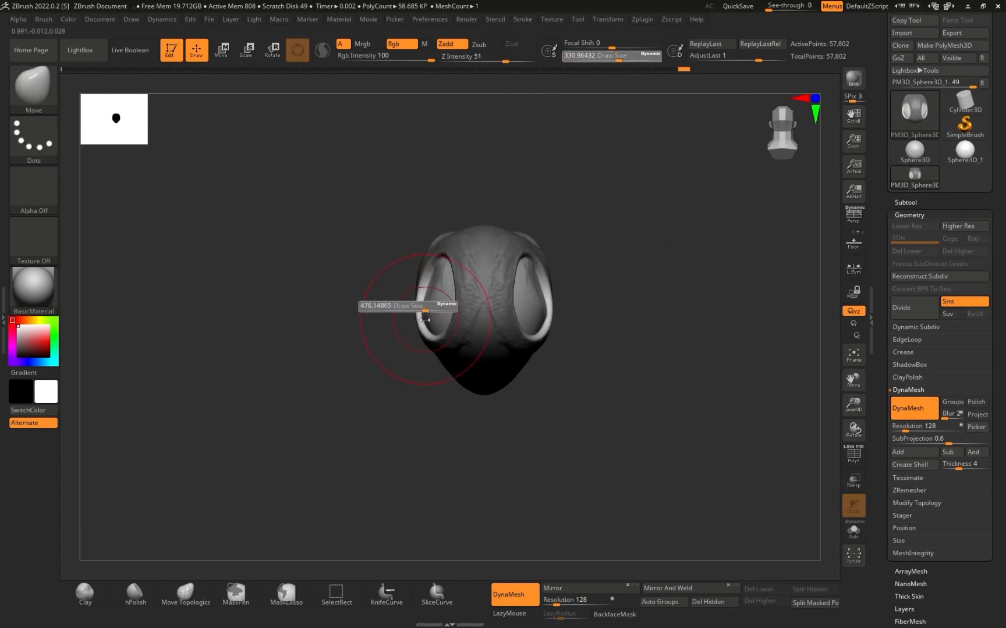
mouse_move(420, 295)
mouse_down()
mouse_move(294, 269)
mouse_move(314, 211)
mouse_move(346, 277)
mouse_move(429, 296)
mouse_move(385, 280)
mouse_move(362, 285)
mouse_up()
key(ctrl+z)
key(s)
key(ctrl+z)
key(s)
mouse_move(320, 348)
mouse_down()
mouse_move(521, 254)
mouse_move(508, 186)
mouse_move(402, 249)
mouse_up()
mouse_move(459, 292)
mouse_down()
mouse_move(480, 285)
mouse_move(471, 248)
mouse_move(412, 233)
mouse_up()
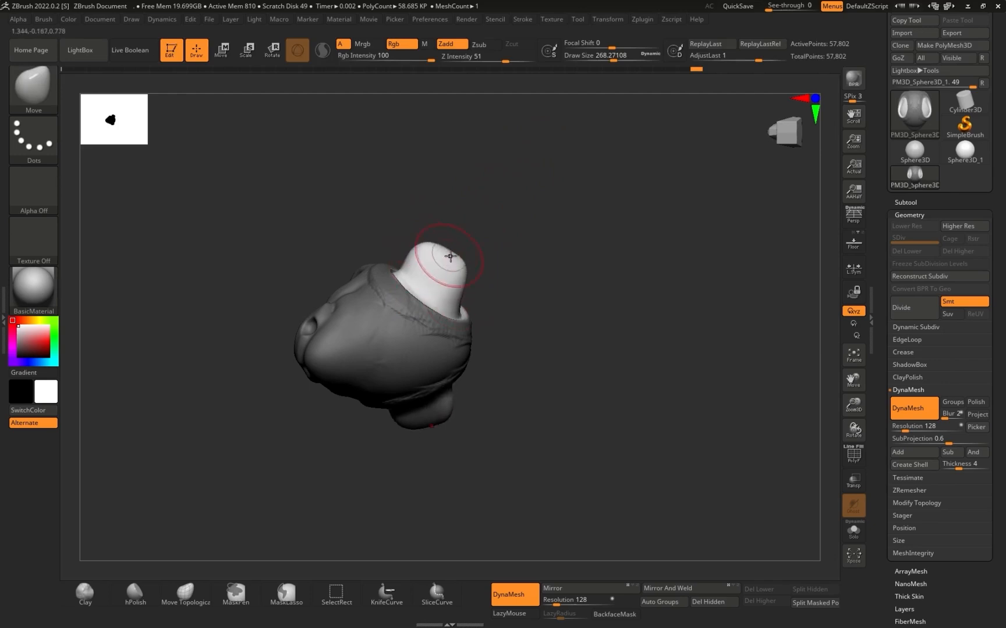
Step: Reshape the side stubs into tapered, upward-pointing horns with the Move brush at a draw size of about 331
mouse_move(483, 262)
mouse_down()
mouse_move(518, 289)
mouse_move(568, 274)
mouse_move(570, 359)
mouse_move(603, 221)
mouse_move(595, 318)
mouse_move(552, 274)
mouse_up()
drag(461, 294, 463, 294)
mouse_move(460, 292)
mouse_down()
mouse_move(475, 241)
mouse_move(494, 273)
mouse_move(487, 293)
mouse_move(501, 299)
mouse_move(485, 316)
mouse_up()
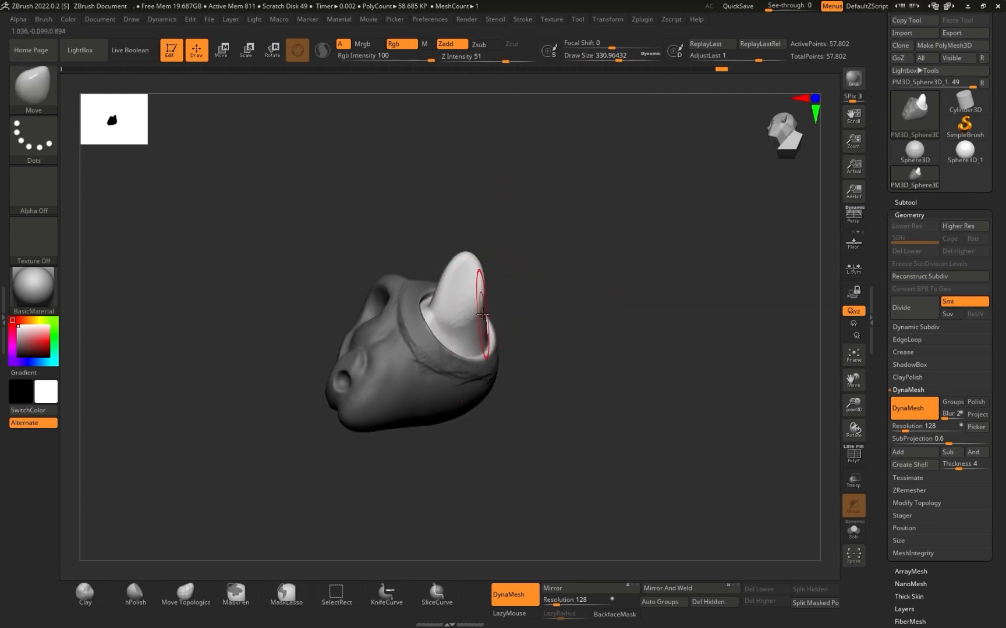
drag(800, 166, 811, 215)
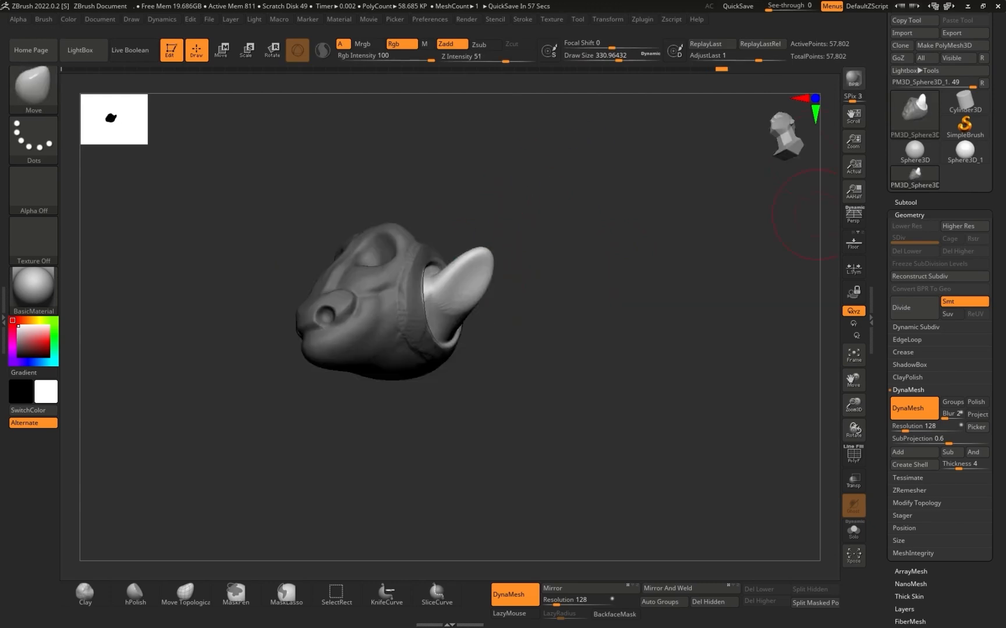
mouse_move(545, 238)
mouse_down()
mouse_move(642, 287)
mouse_move(637, 337)
mouse_move(649, 333)
mouse_move(677, 305)
mouse_move(678, 287)
mouse_move(653, 189)
mouse_move(676, 307)
mouse_move(704, 240)
mouse_move(664, 285)
mouse_up()
Step: Stretch each side horn into a long upward-curving spike with the SnakeHook brush
key(b)
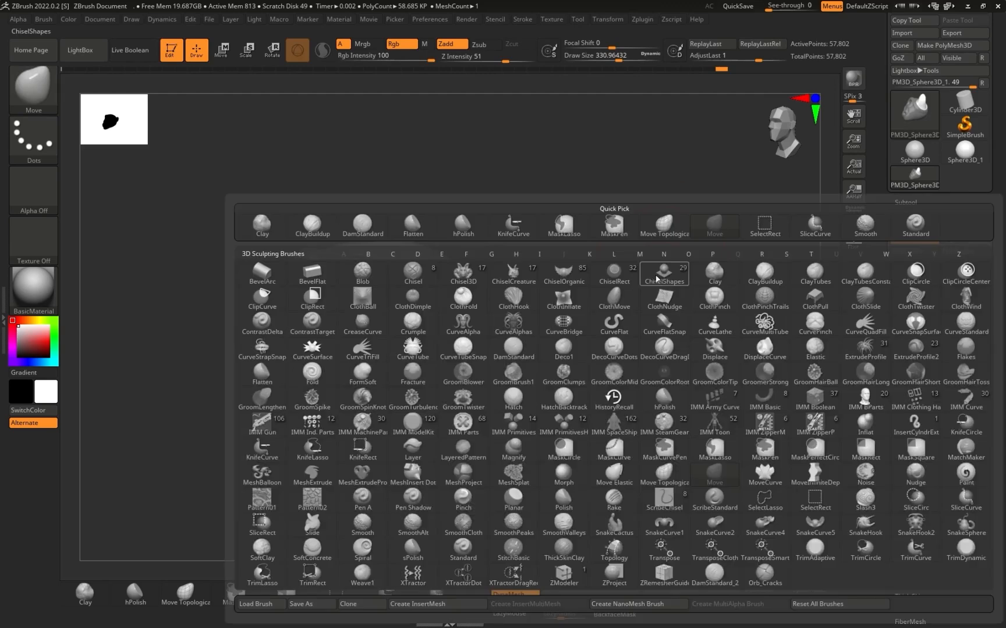
key(s)
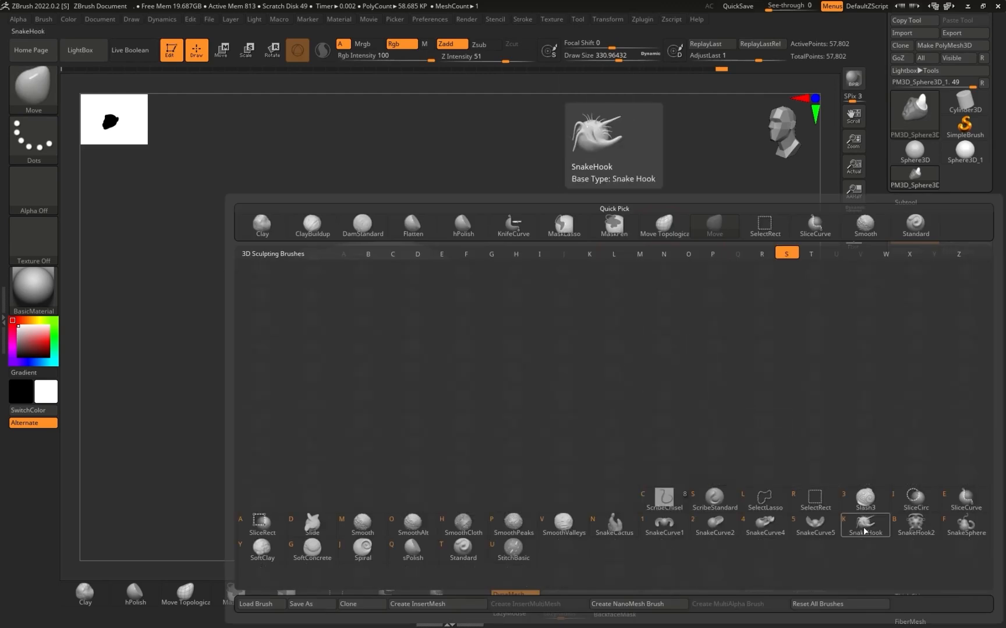
key(3)
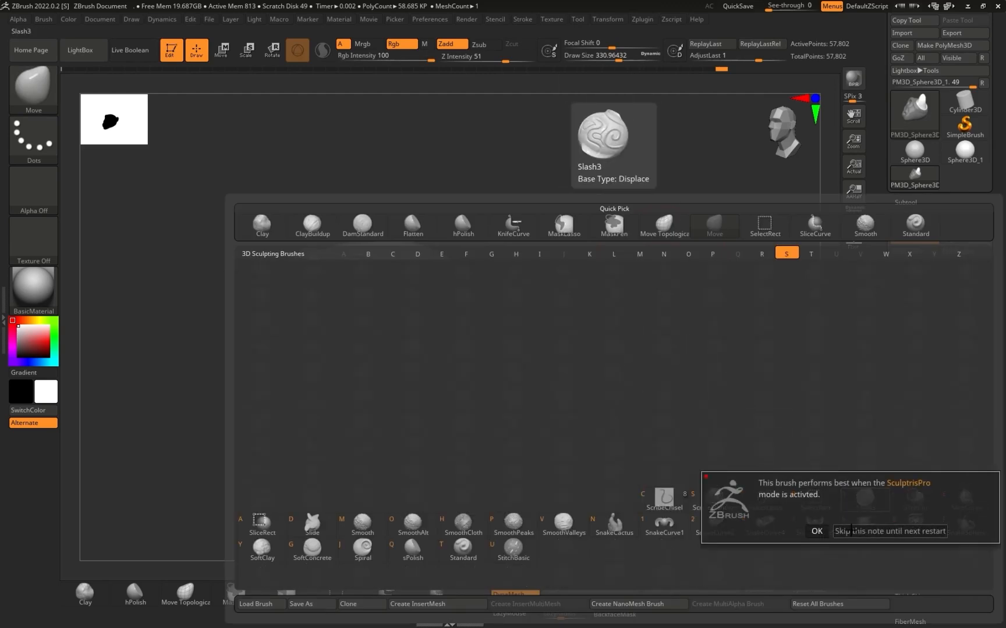
click(863, 528)
mouse_move(686, 266)
mouse_down()
mouse_move(649, 274)
mouse_move(695, 277)
mouse_up()
mouse_move(510, 291)
mouse_down()
mouse_move(553, 217)
mouse_move(559, 170)
mouse_up()
drag(610, 264, 577, 269)
Step: Branch a second prong off the front of each horn with SnakeHook at a draw size of about 245
key([)
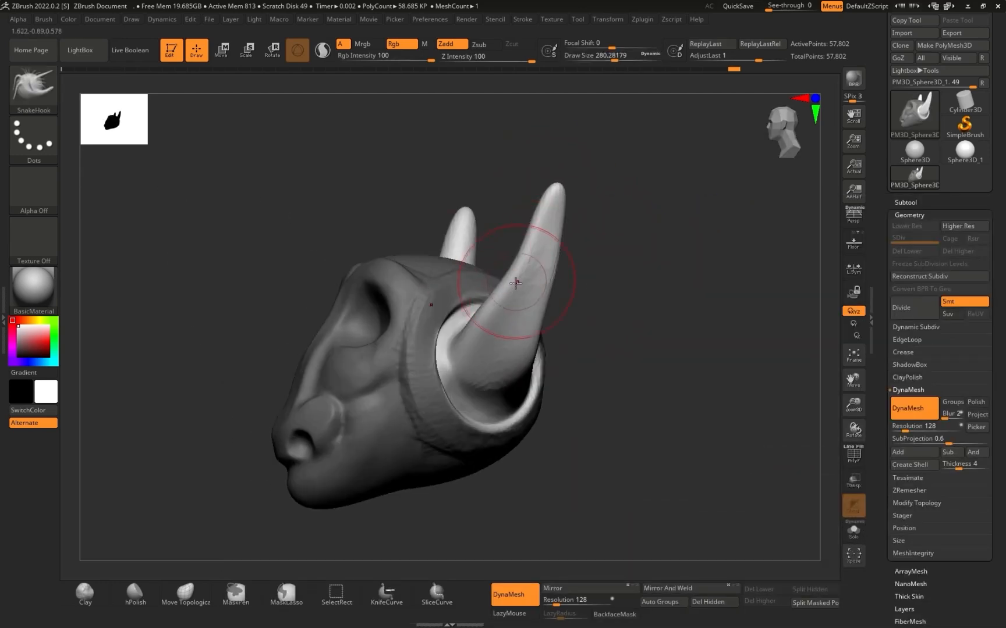
key(s)
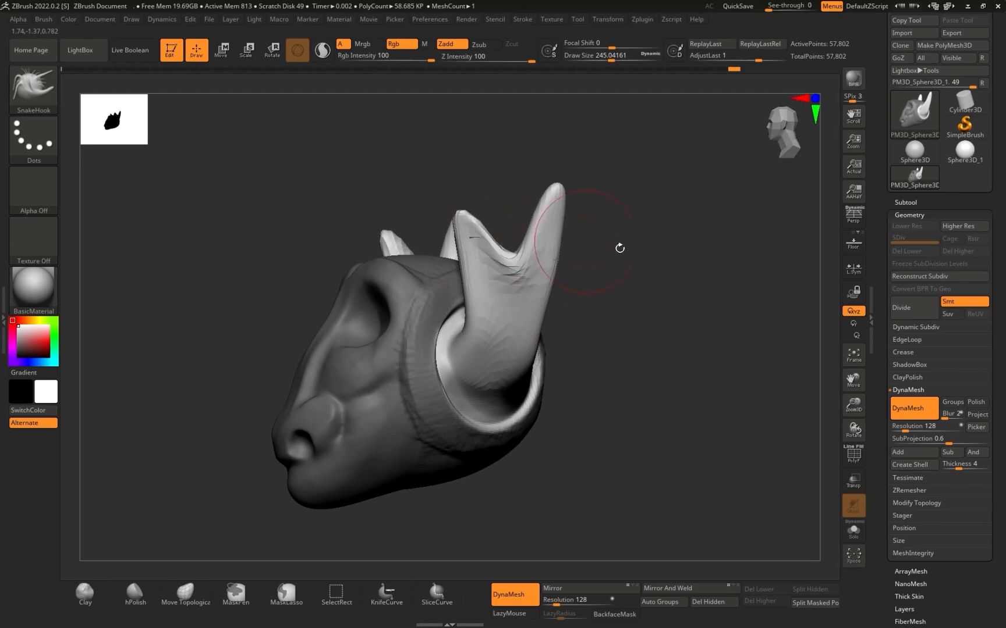
drag(586, 240, 544, 341)
drag(684, 141, 660, 127)
Step: Pull a rear prong and a lower front prong out of each antler with SnakeHook at a draw size of about 197
key(s)
mouse_move(555, 318)
mouse_down()
mouse_move(547, 320)
mouse_move(610, 213)
mouse_move(644, 223)
mouse_move(709, 283)
mouse_move(693, 298)
mouse_move(592, 314)
mouse_move(705, 294)
mouse_up()
drag(530, 298, 624, 289)
mouse_move(671, 278)
mouse_down()
mouse_move(696, 273)
mouse_move(656, 290)
mouse_up()
key(ctrl+z)
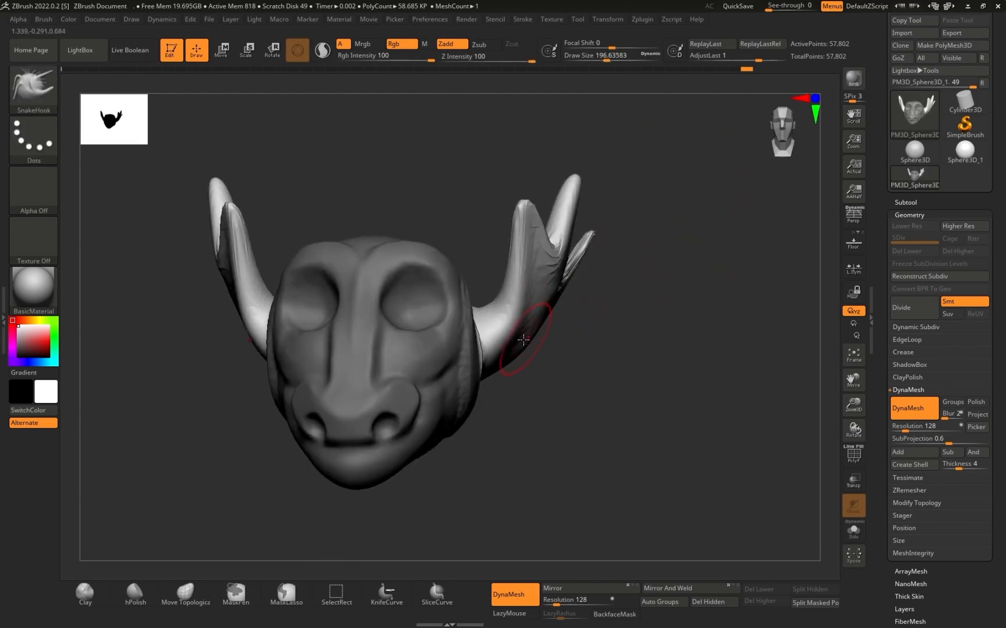
drag(551, 361, 427, 396)
mouse_move(489, 348)
mouse_down()
mouse_move(434, 262)
mouse_move(429, 235)
mouse_up()
drag(379, 176, 499, 188)
mouse_move(658, 216)
mouse_down()
mouse_move(626, 200)
mouse_move(696, 265)
mouse_up()
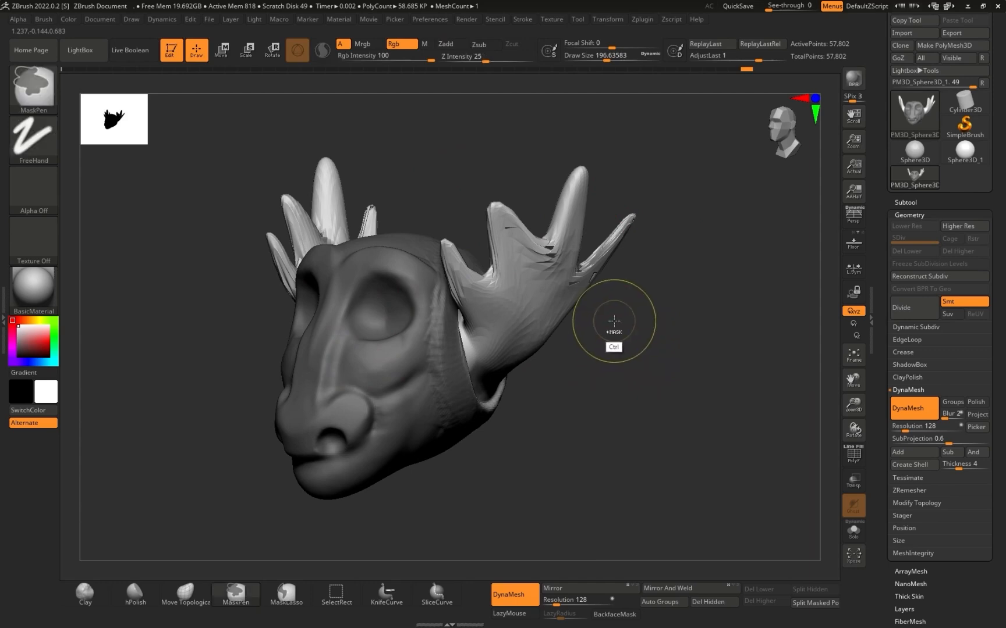
Step: Clear the mask and remesh the head with DynaMesh at resolution 128
ctrl+drag(672, 227, 735, 490)
mouse_move(693, 326)
mouse_down()
mouse_move(712, 344)
mouse_move(685, 326)
mouse_up()
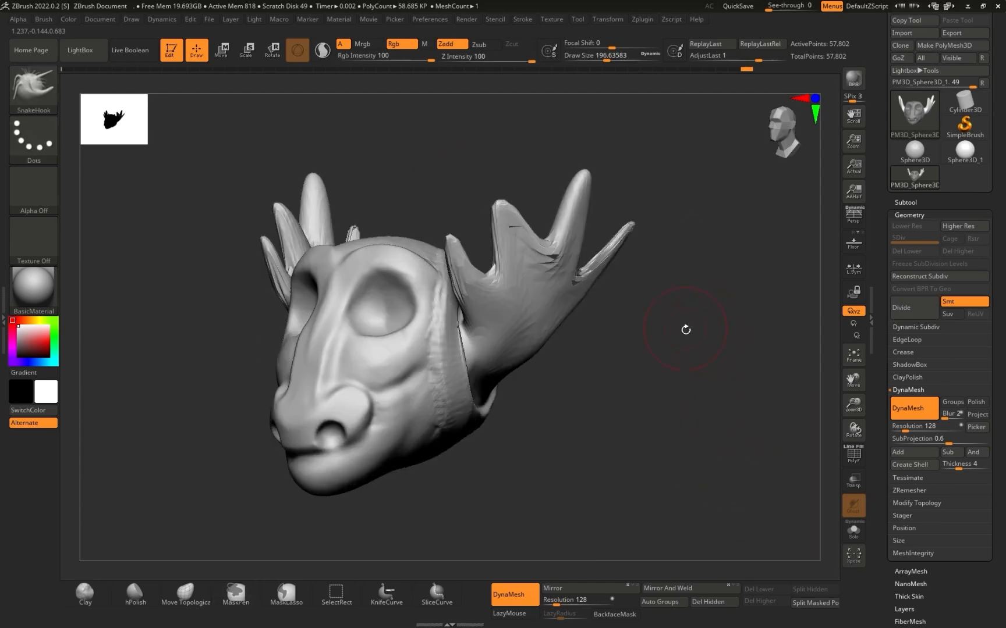
ctrl+drag(719, 231, 750, 535)
drag(659, 281, 692, 352)
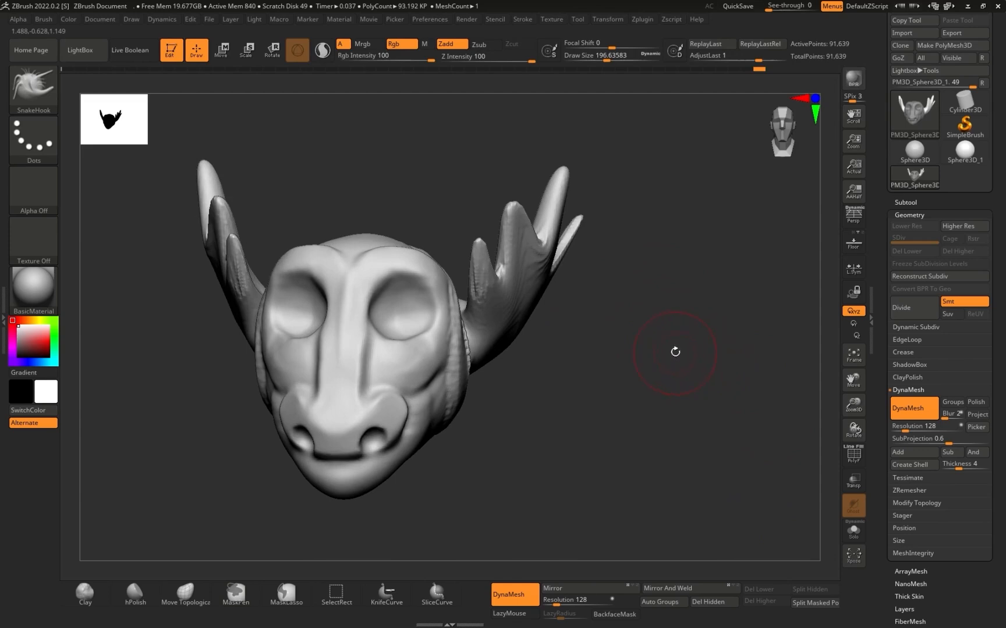
Step: Smooth the antler prongs and their bases with the Smooth brush at a draw size of about 305
drag(665, 367, 584, 295)
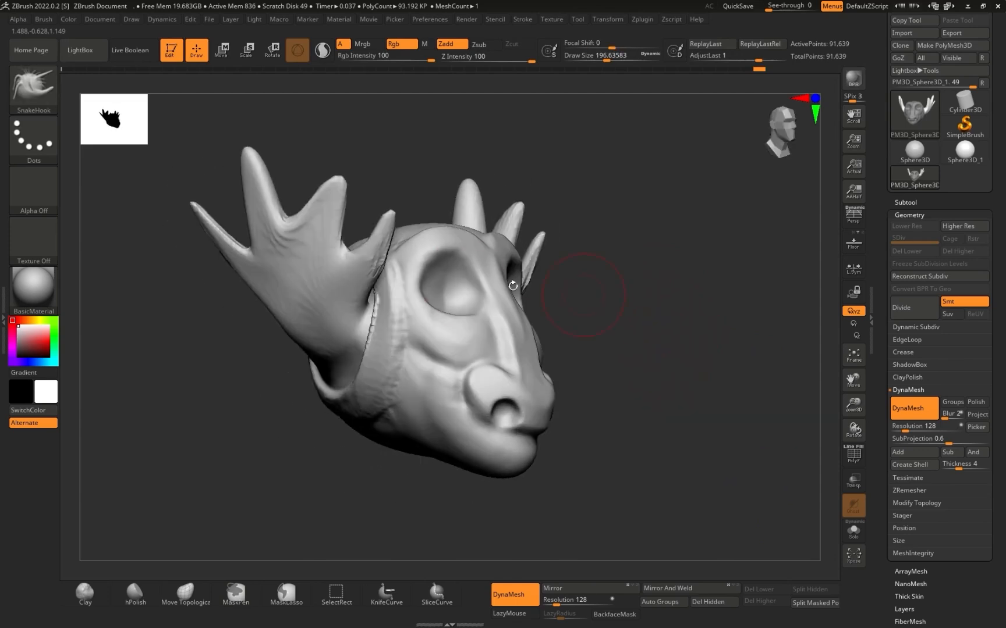
key(shift)
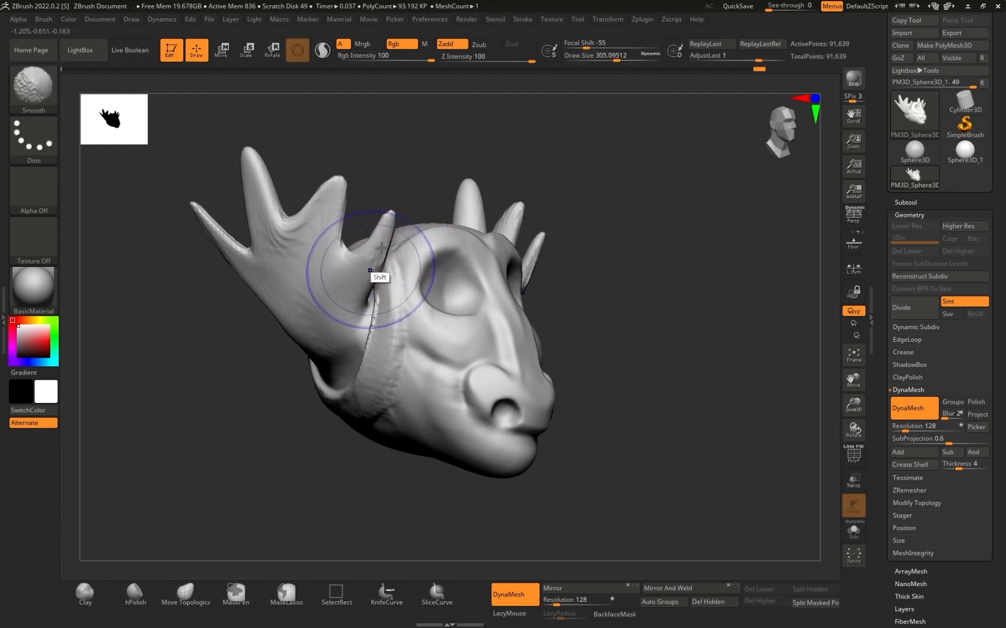
shift+drag(209, 213, 295, 350)
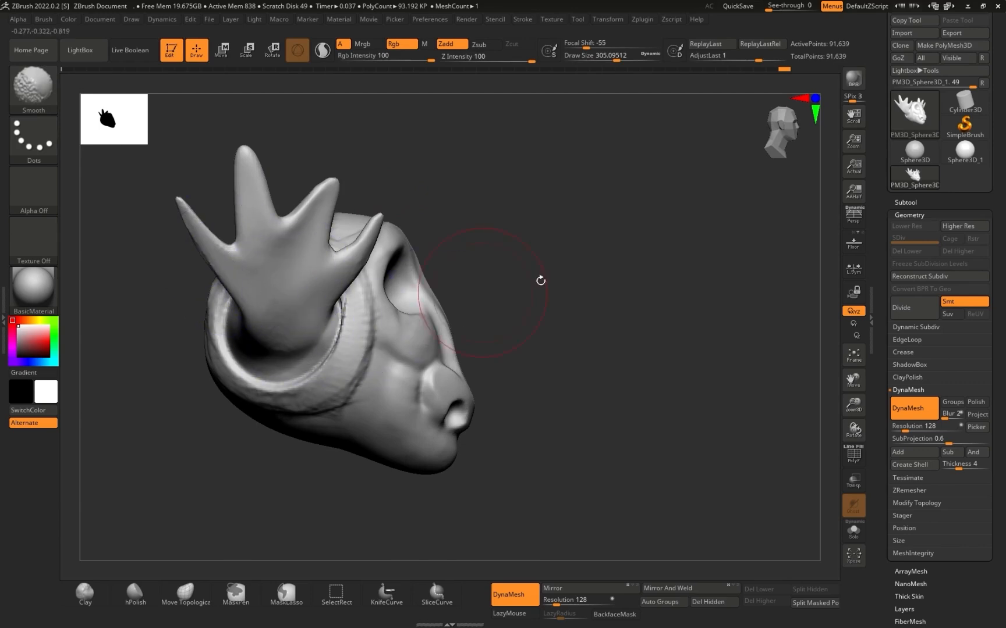
shift+drag(474, 294, 649, 272)
alt+drag(669, 353, 660, 278)
drag(607, 304, 643, 309)
key(f)
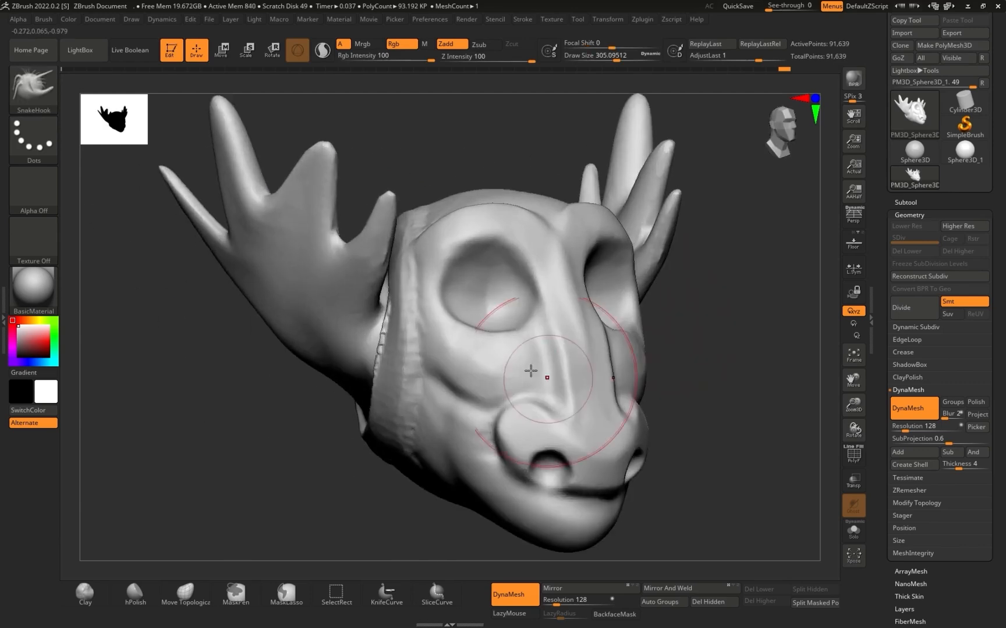
shift+drag(379, 227, 370, 263)
shift+drag(689, 329, 651, 325)
Step: Paint a round mask on the underside of the head between the antler rims with MaskPen at a draw size of about 217
alt+drag(646, 323, 626, 262)
mouse_move(668, 298)
mouse_down()
mouse_move(658, 319)
mouse_move(703, 353)
mouse_move(684, 247)
mouse_move(696, 202)
mouse_move(712, 247)
mouse_move(714, 200)
mouse_move(700, 261)
mouse_move(675, 283)
mouse_up()
key(s)
drag(484, 341, 494, 329)
key(s)
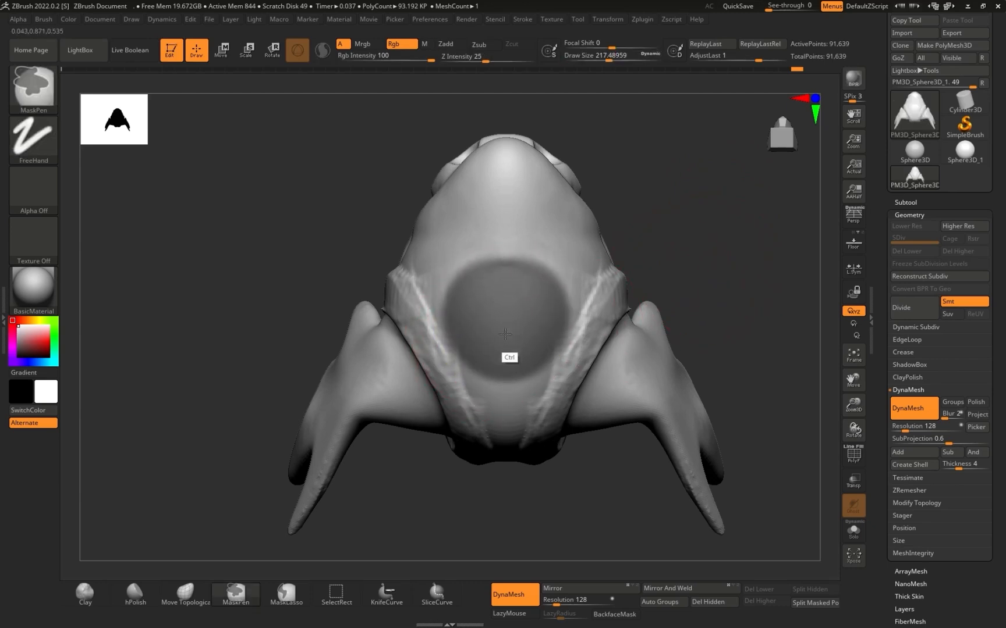
drag(669, 232, 715, 224)
drag(601, 287, 553, 298)
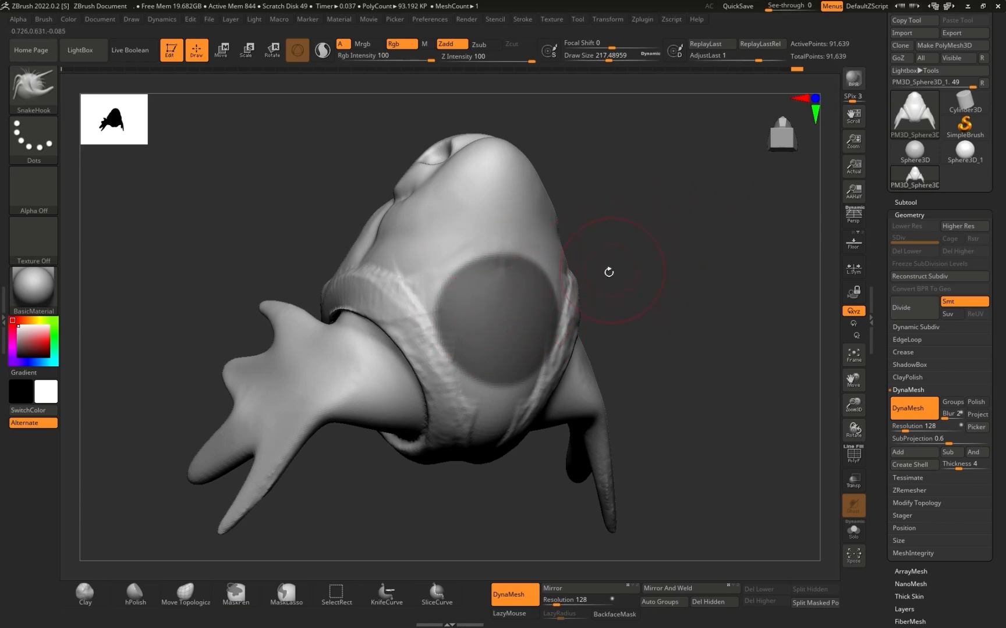
Step: Blur the edge of the round mask under the head and invert it so only that patch is editable
key(ctrl)
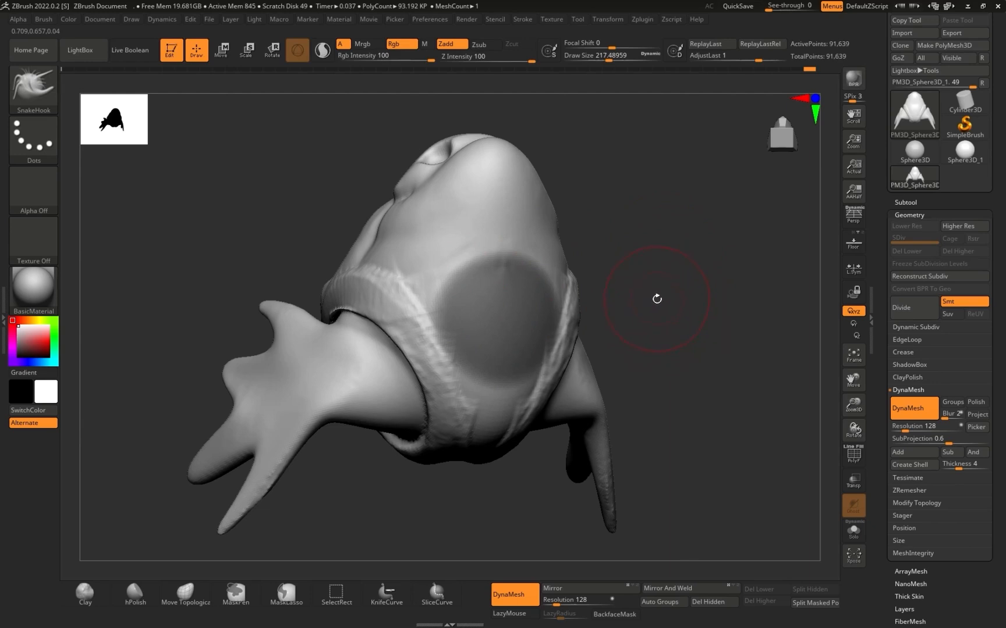
ctrl+click(724, 266)
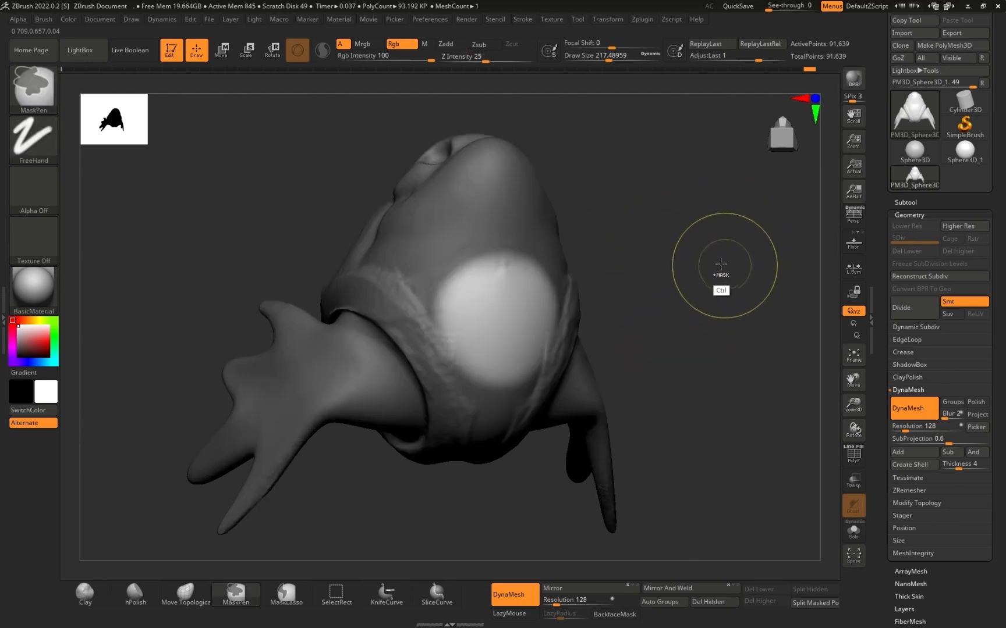
mouse_move(710, 260)
mouse_down()
mouse_move(723, 276)
mouse_move(572, 272)
mouse_move(633, 307)
mouse_move(587, 349)
mouse_move(554, 420)
mouse_move(675, 242)
mouse_move(727, 307)
mouse_move(721, 229)
mouse_up()
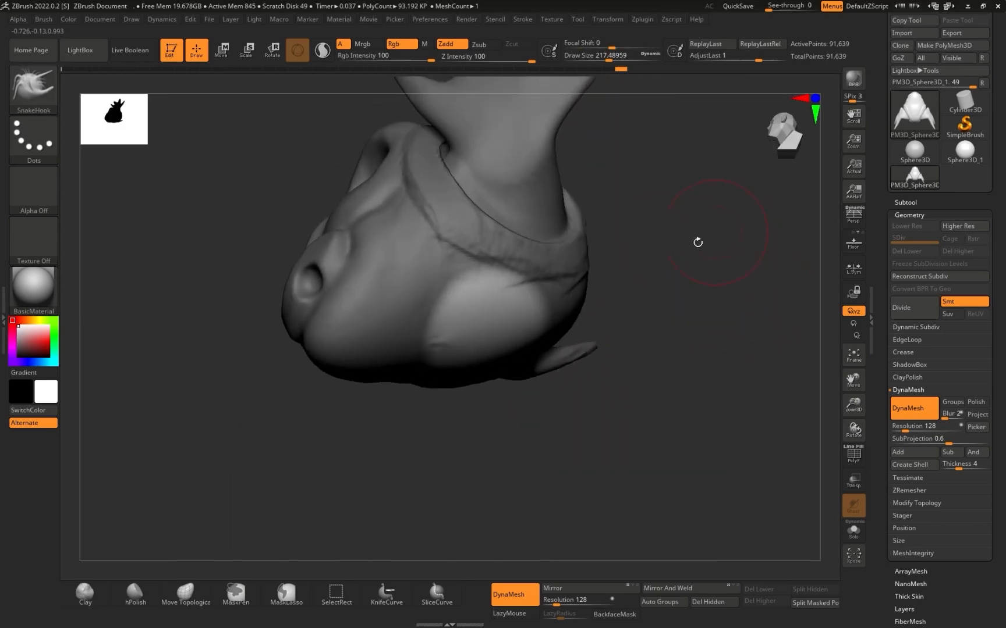
drag(605, 314, 663, 303)
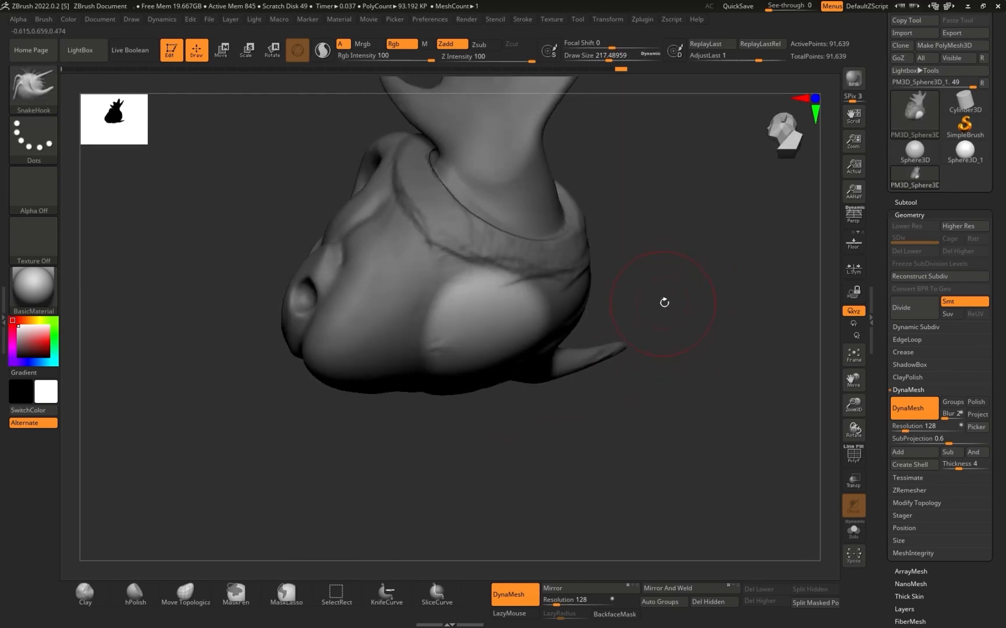
Step: Pull the unmasked patch under the head down and back with the Move gizmo to form a short neck
key(w)
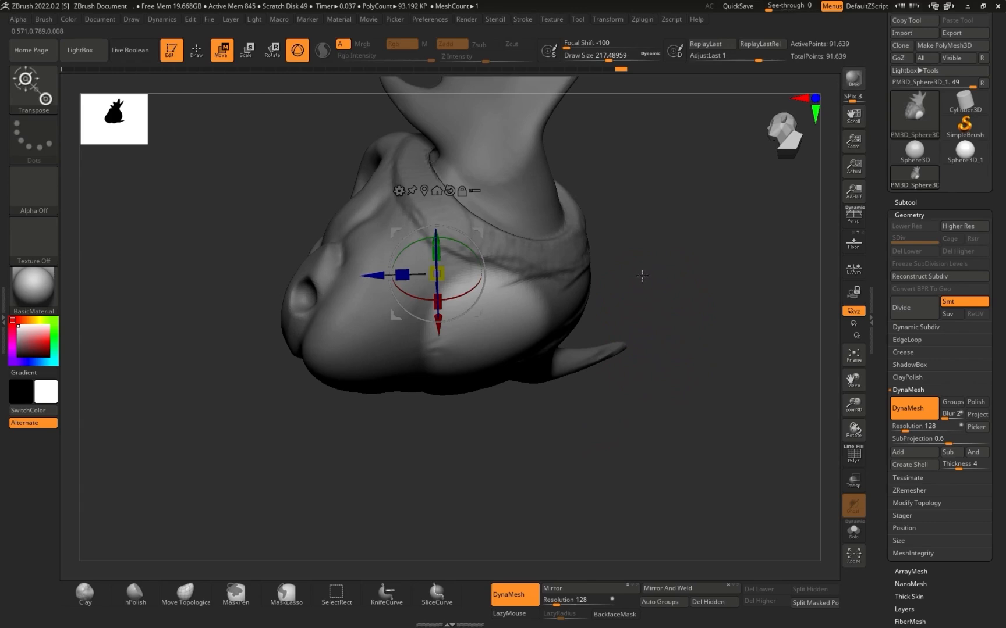
mouse_move(639, 253)
mouse_down()
mouse_move(664, 314)
mouse_move(636, 258)
mouse_up()
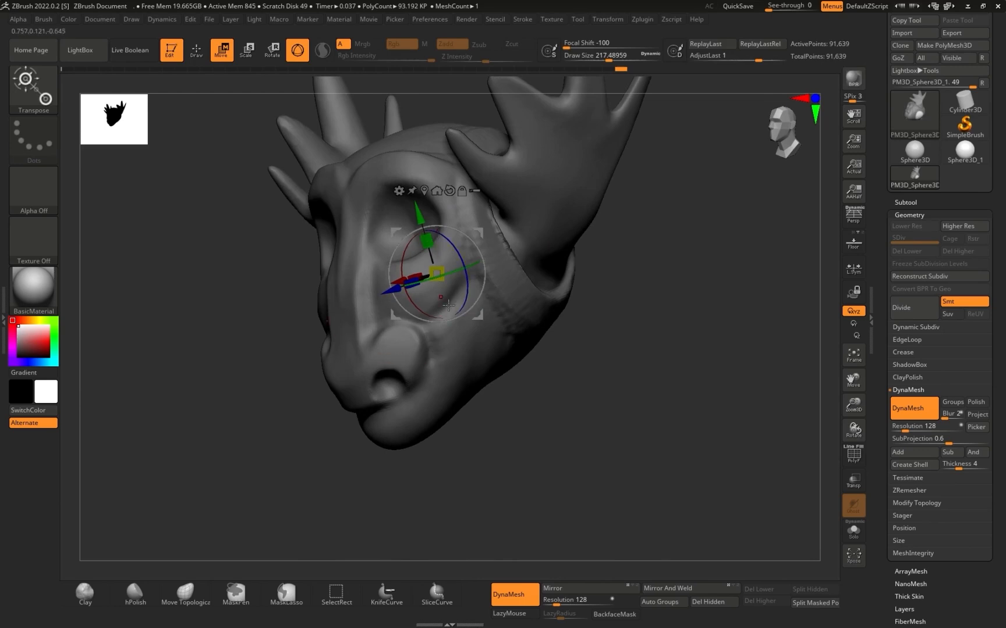
drag(418, 220, 527, 375)
drag(638, 332, 667, 347)
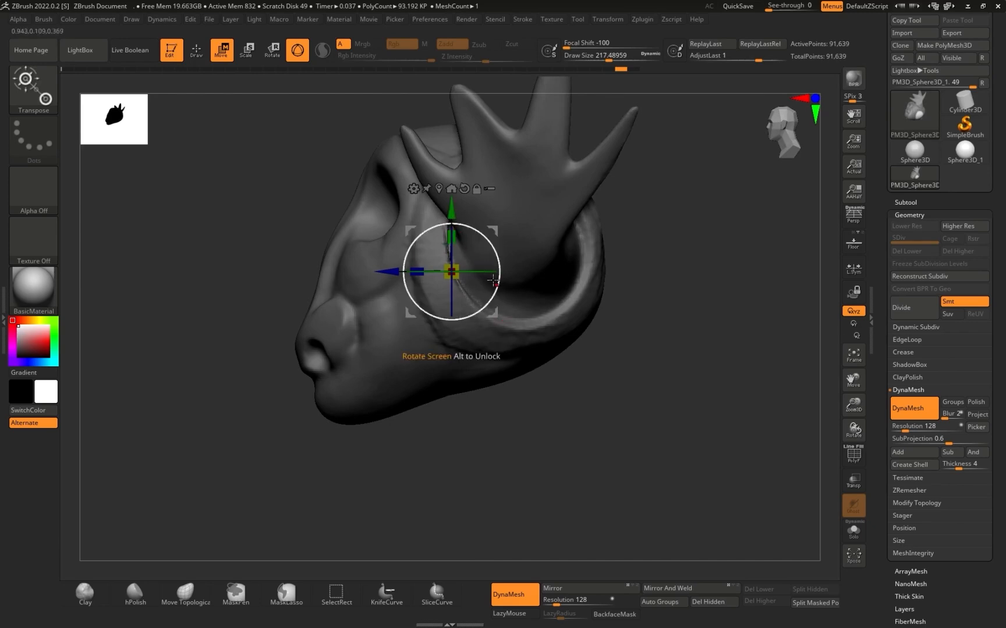
drag(448, 208, 449, 312)
drag(390, 378, 428, 400)
Step: Lengthen the neck down and back with the gizmo, ending with a slight upward shift
drag(626, 340, 687, 338)
drag(716, 355, 635, 377)
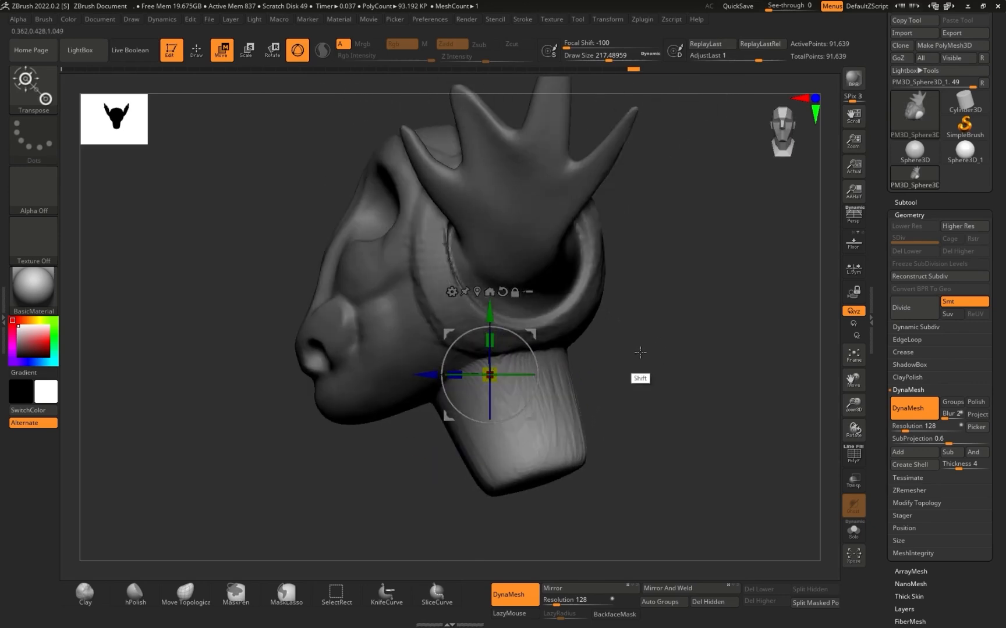
mouse_move(498, 384)
mouse_down()
mouse_move(511, 400)
mouse_move(517, 391)
mouse_up()
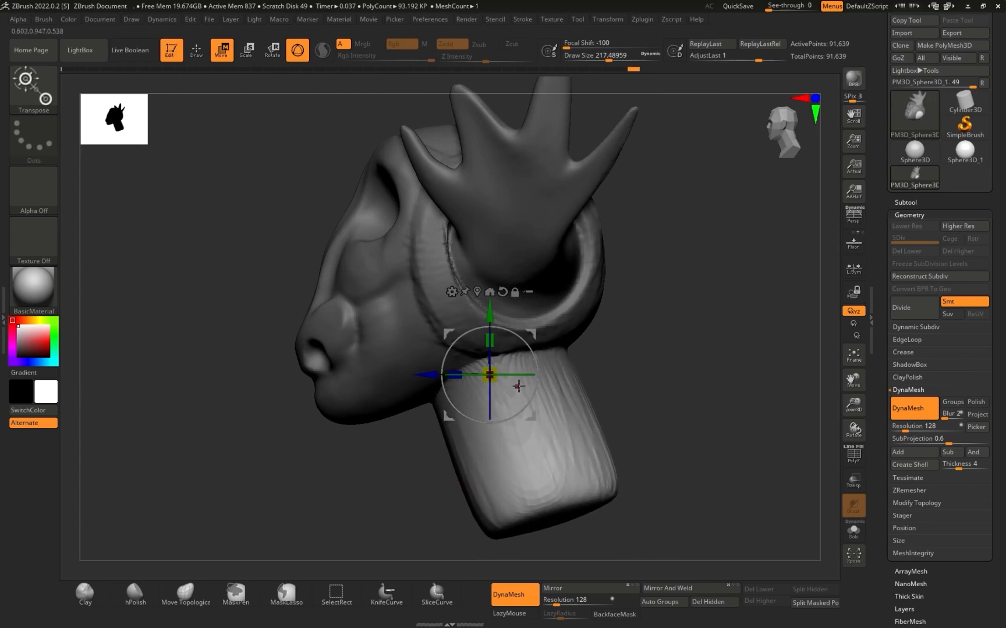
drag(490, 318, 490, 293)
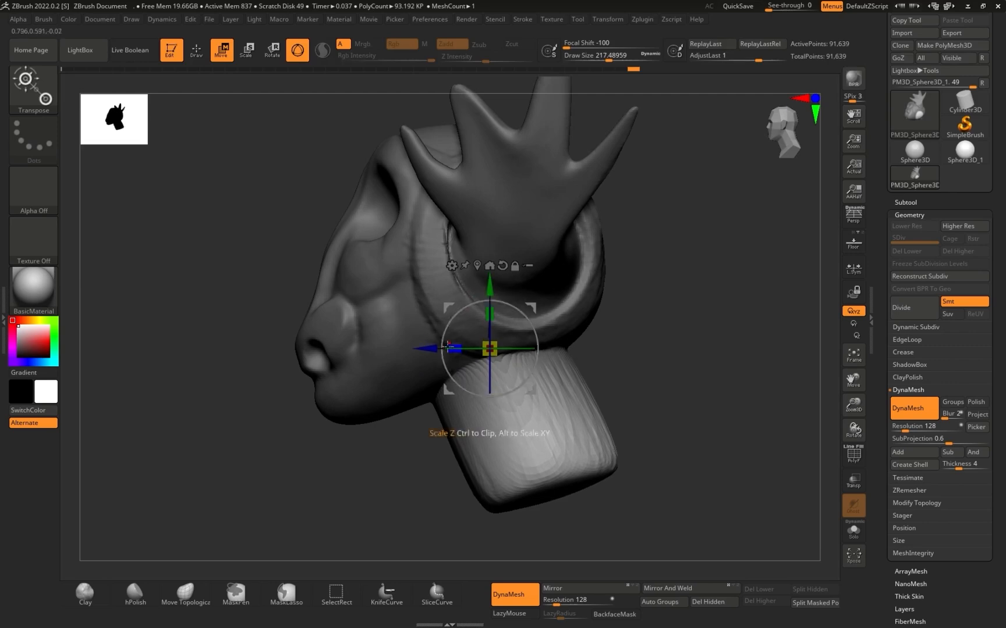
Step: Narrow the neck slightly along the Z axis with the gizmo and clear the mask from the head
drag(434, 350, 420, 350)
key(q)
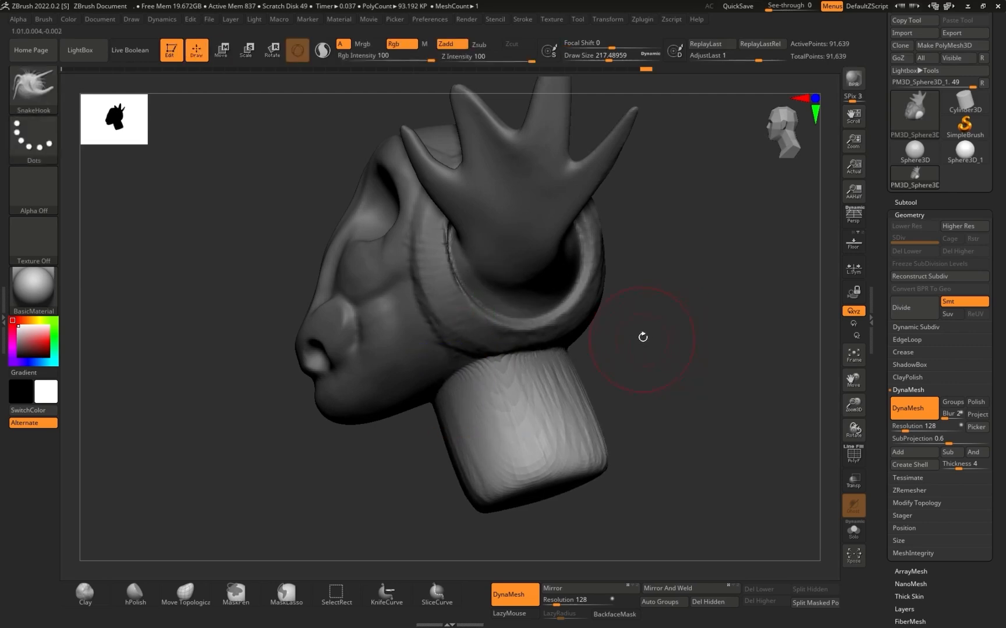
key(w)
mouse_move(703, 333)
mouse_down()
mouse_move(674, 348)
mouse_move(683, 341)
mouse_move(647, 336)
mouse_move(675, 332)
mouse_move(712, 364)
mouse_move(747, 353)
mouse_move(707, 309)
mouse_move(760, 438)
mouse_up()
Step: Remesh the head and stretched neck with DynaMesh to even out the polygons
key(Tab)
key(Tab)
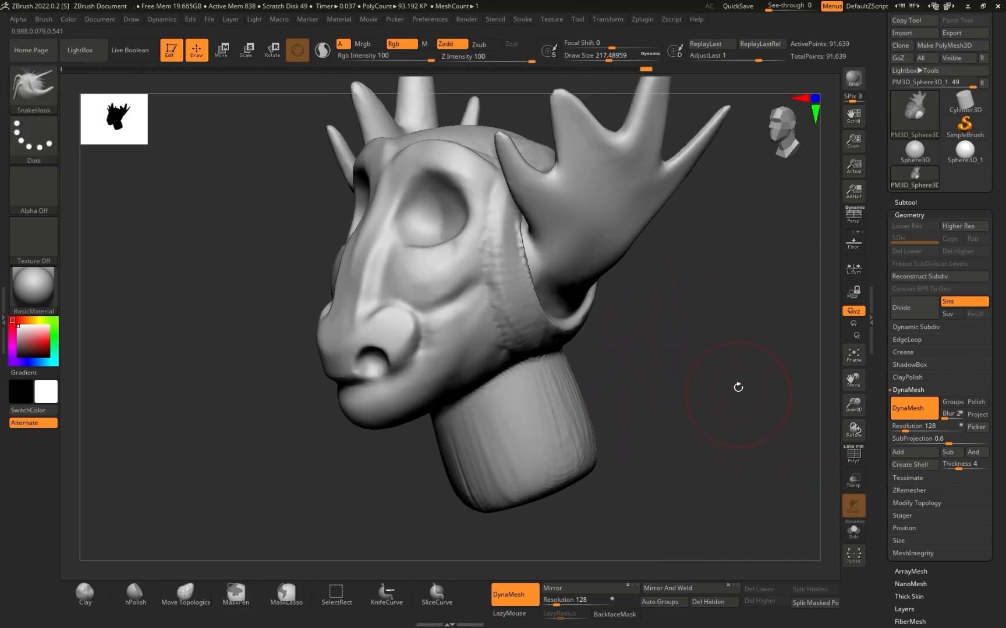
mouse_move(673, 280)
mouse_down()
mouse_move(696, 303)
mouse_move(691, 265)
mouse_move(780, 488)
mouse_up()
Step: Examine the remeshed head, antlers and neck from the side, below and front
drag(688, 337, 487, 359)
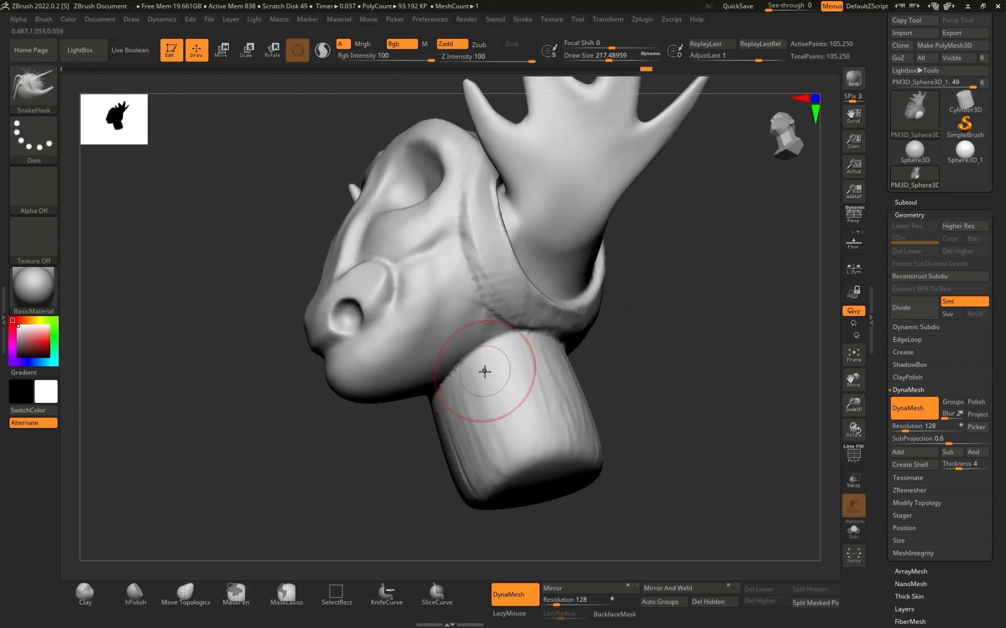
mouse_move(640, 341)
mouse_down()
mouse_move(536, 349)
mouse_move(533, 375)
mouse_up()
drag(662, 364, 692, 349)
mouse_move(693, 349)
alt+mouse_down()
mouse_move(671, 274)
mouse_move(693, 329)
mouse_move(696, 388)
mouse_move(669, 373)
mouse_move(683, 370)
mouse_move(678, 350)
mouse_move(680, 399)
alt+mouse_up()
shift+drag(680, 399, 694, 368)
alt+drag(694, 367, 696, 400)
drag(696, 401, 712, 358)
shift+drag(712, 358, 679, 376)
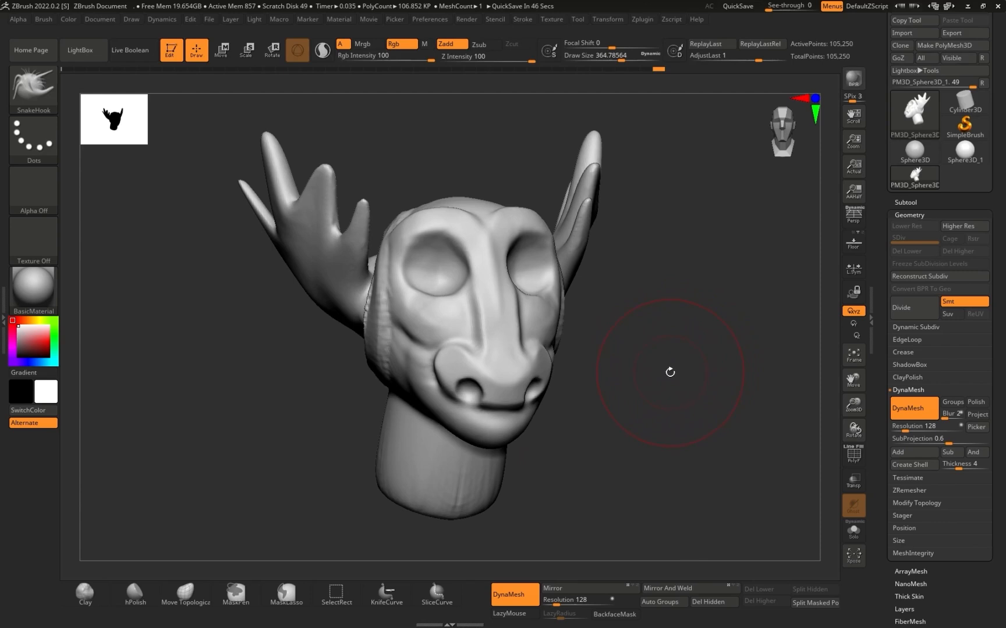
Step: Stamp the Eye01 shape of the Chisel3D brush into both eye sockets at a draw size of about 280 and remesh with DynaMesh
key(b)
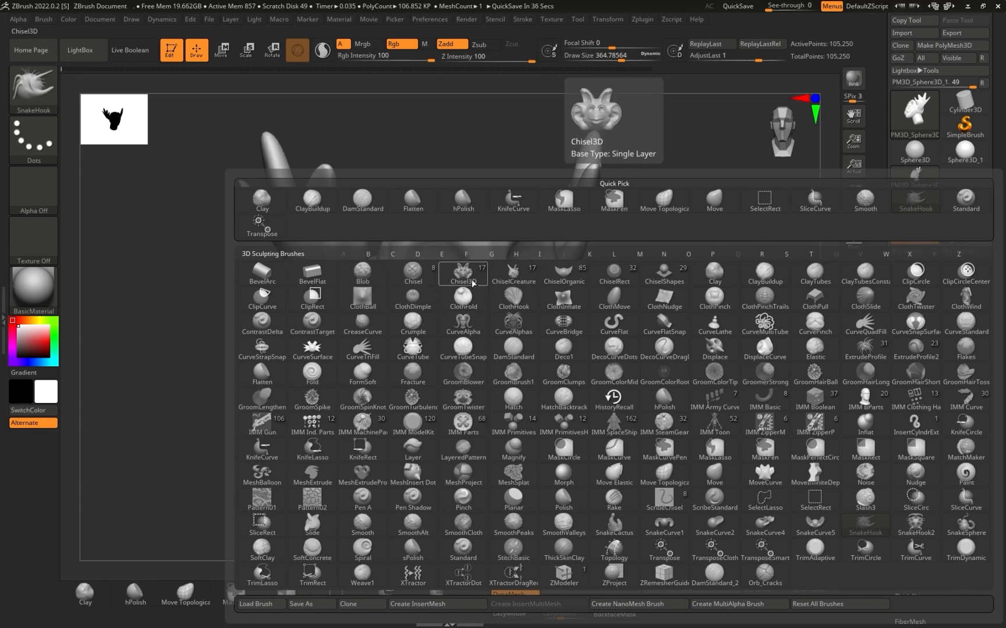
click(463, 282)
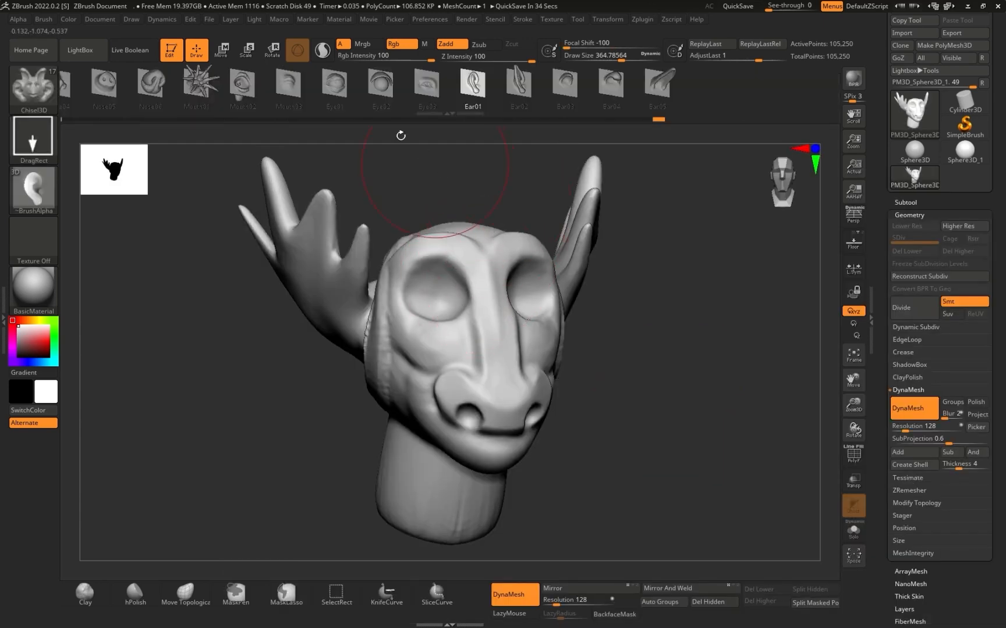
click(344, 91)
drag(698, 338, 654, 344)
key(bracketleft)
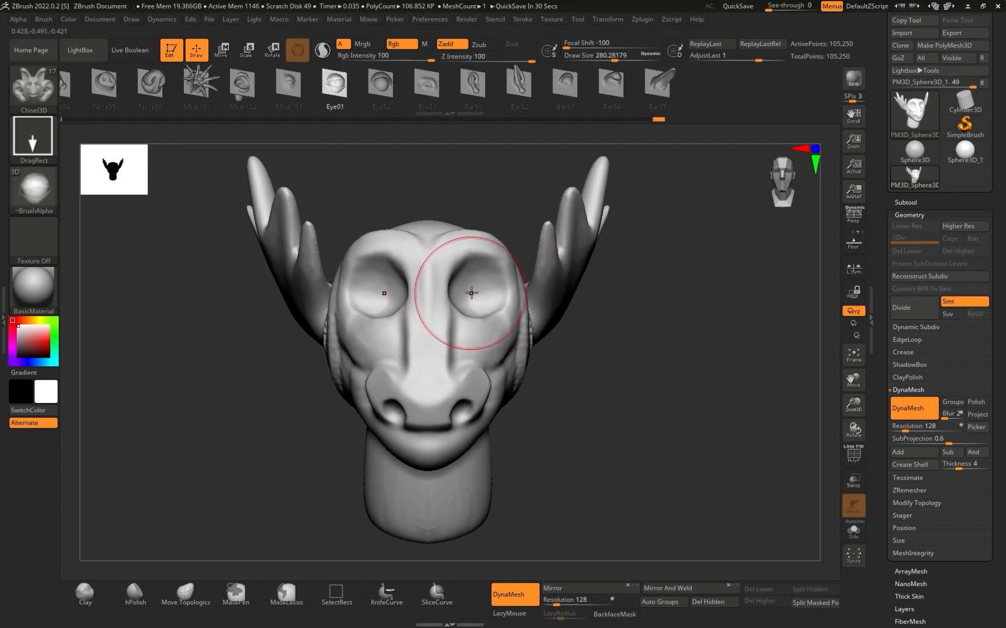
drag(449, 291, 461, 226)
mouse_move(668, 370)
mouse_down()
mouse_move(659, 371)
mouse_move(669, 372)
mouse_up()
ctrl+drag(674, 347, 727, 442)
drag(709, 392, 687, 331)
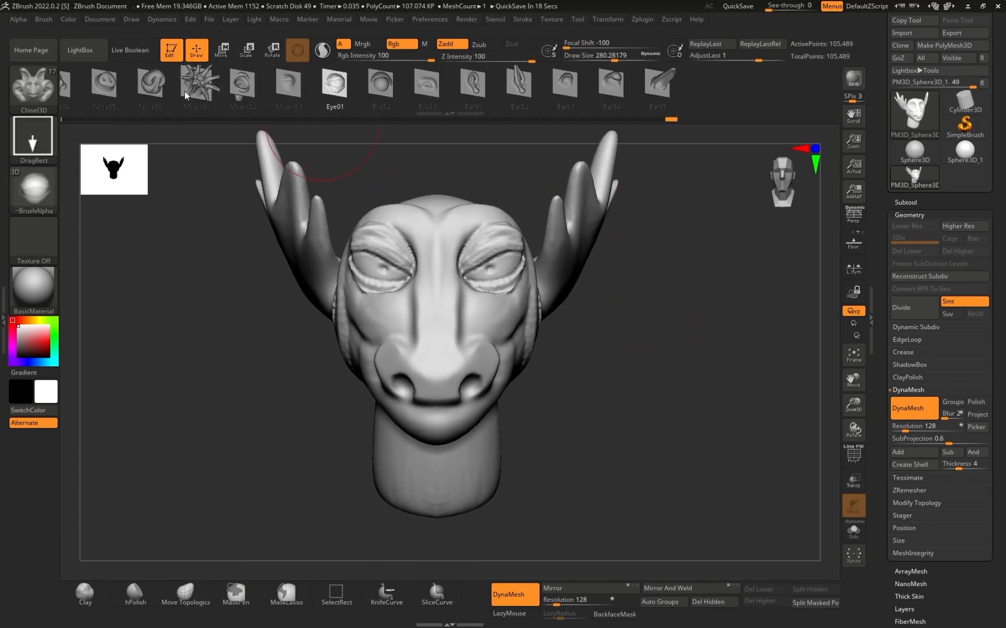
Step: Try to stamp the Nose06 shape over the nostrils at a draw size of about 172
click(150, 84)
drag(670, 321, 518, 347)
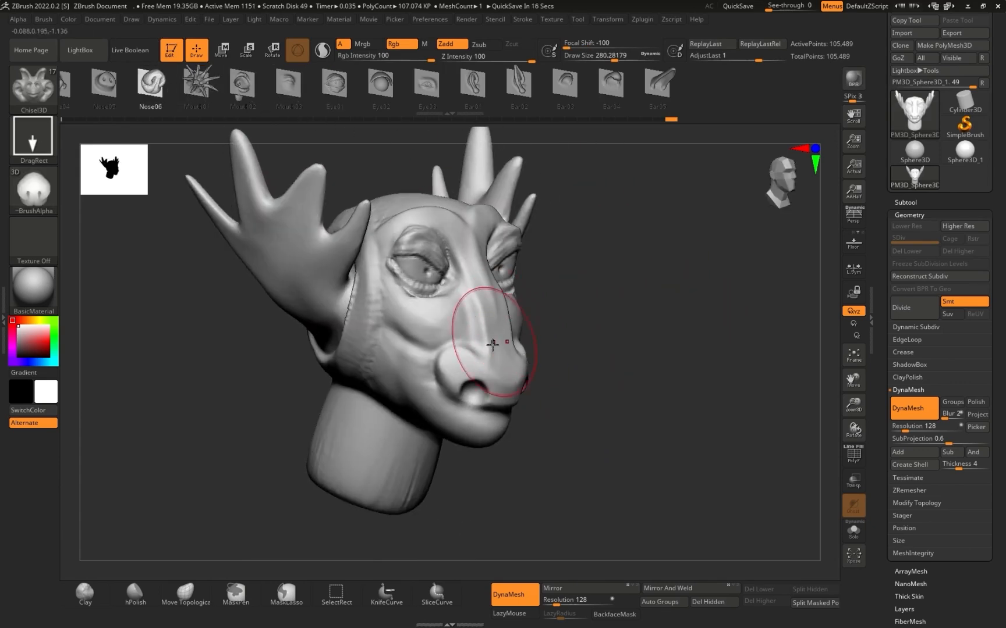
key(s)
key(s)
mouse_move(465, 368)
mouse_down()
mouse_move(455, 368)
mouse_move(465, 329)
mouse_up()
shift+drag(707, 315, 717, 390)
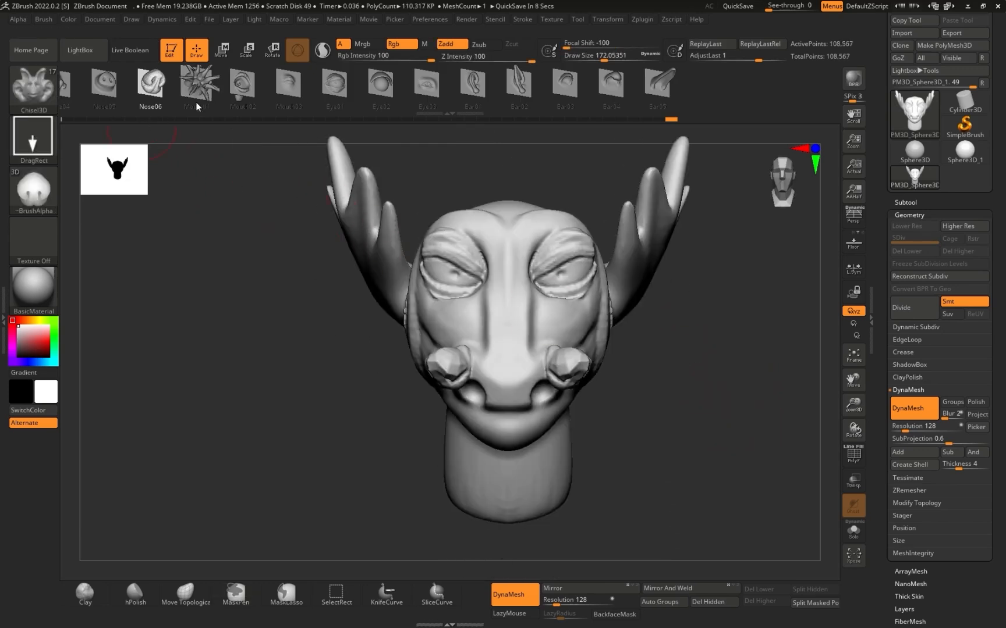
drag(167, 96, 230, 96)
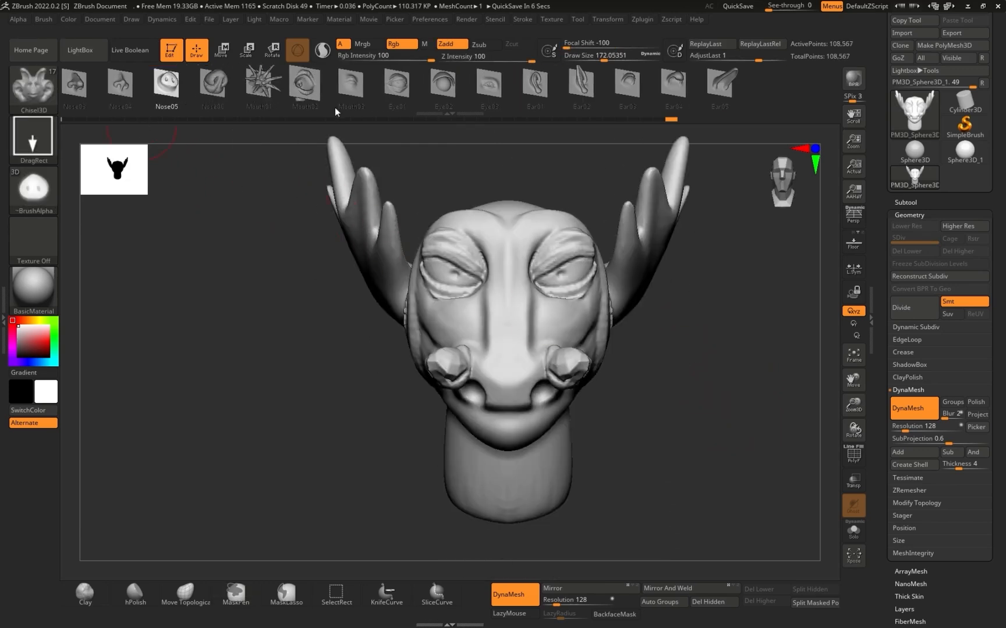
mouse_move(702, 307)
ctrl+mouse_down()
mouse_move(690, 348)
mouse_move(684, 272)
ctrl+mouse_up()
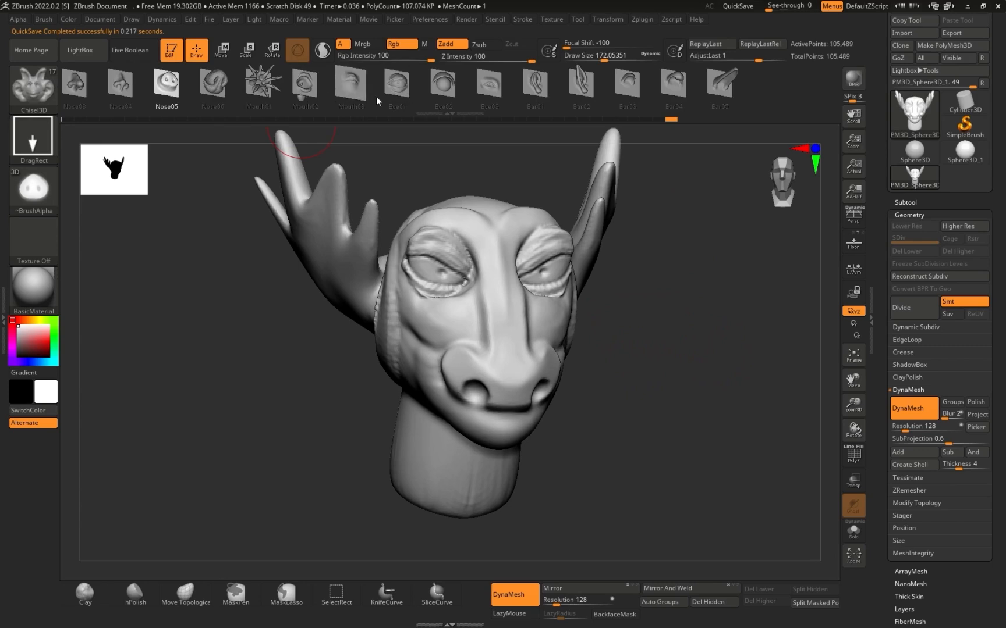
Step: Stamp the Eye02 shape above both nostrils at a draw size of about 172 and remesh with DynaMesh
click(449, 84)
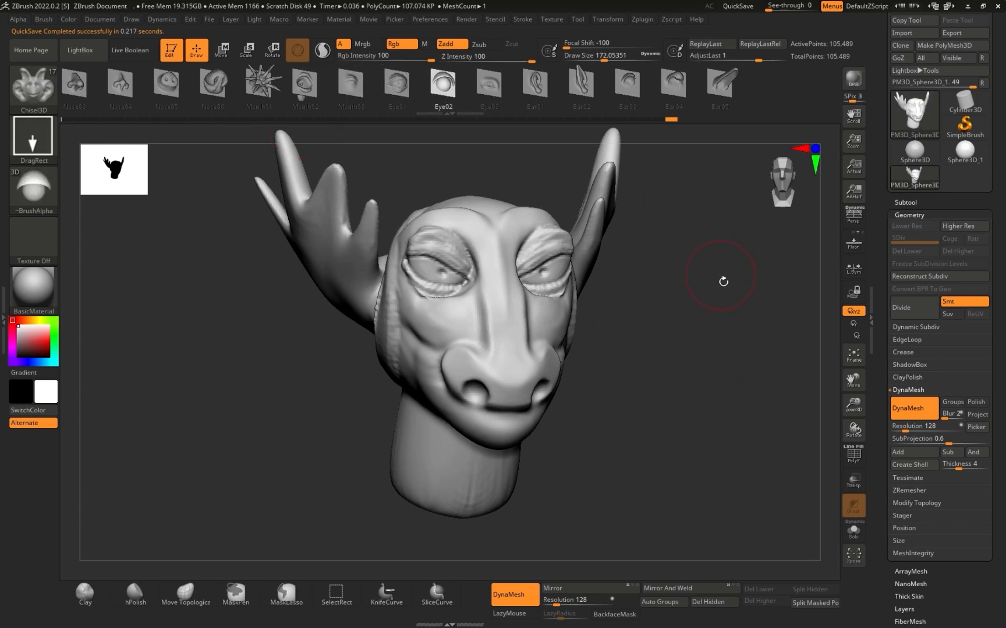
shift+drag(723, 278, 495, 354)
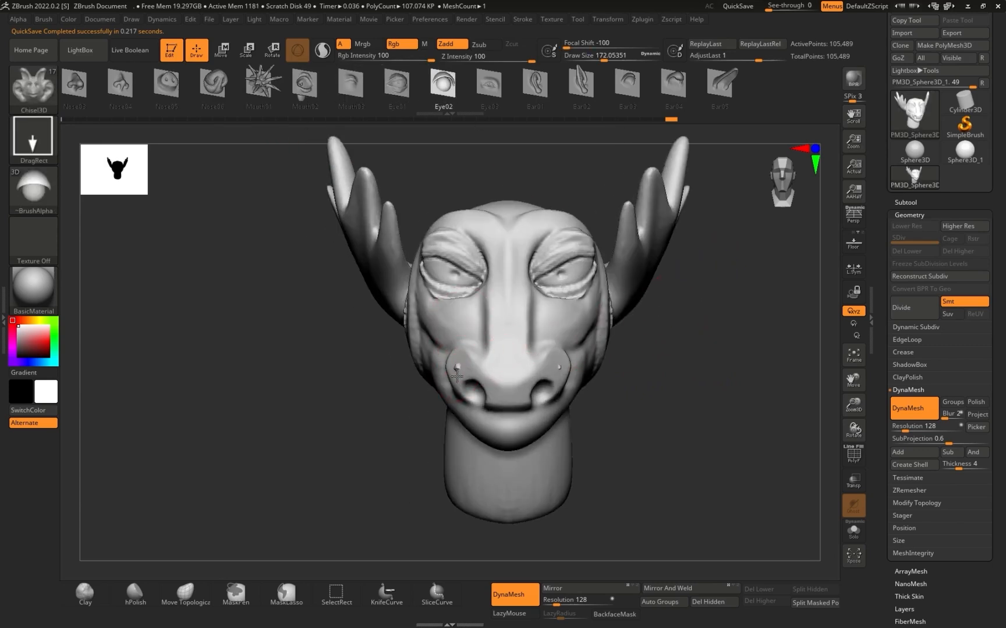
drag(457, 348, 473, 338)
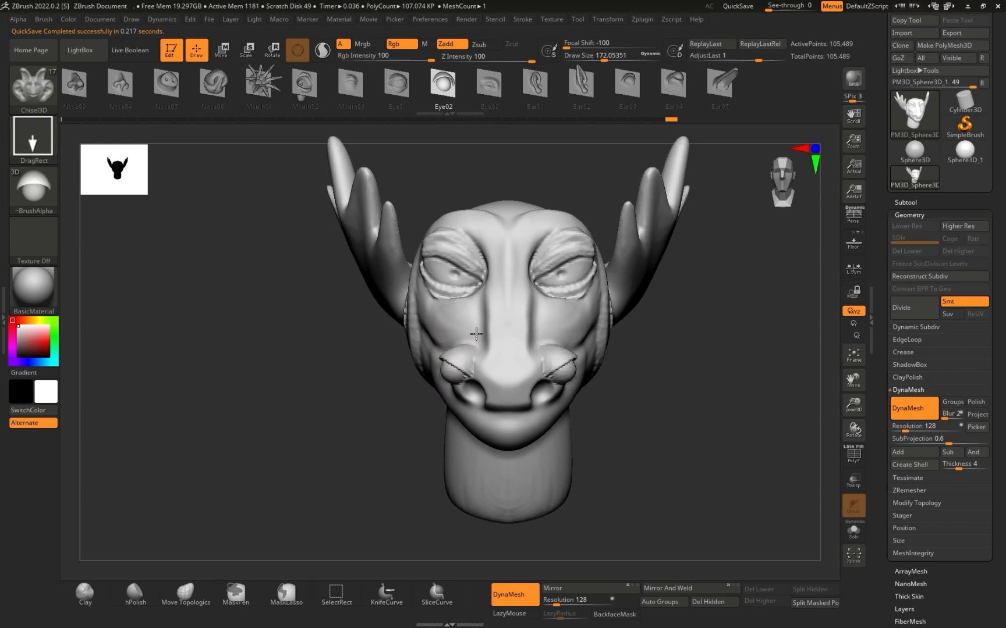
drag(678, 371, 764, 394)
Step: Stamp a symmetrical pair of Ear02 ears on top of the head behind the brow, in front of the antlers
click(579, 84)
drag(686, 244, 729, 269)
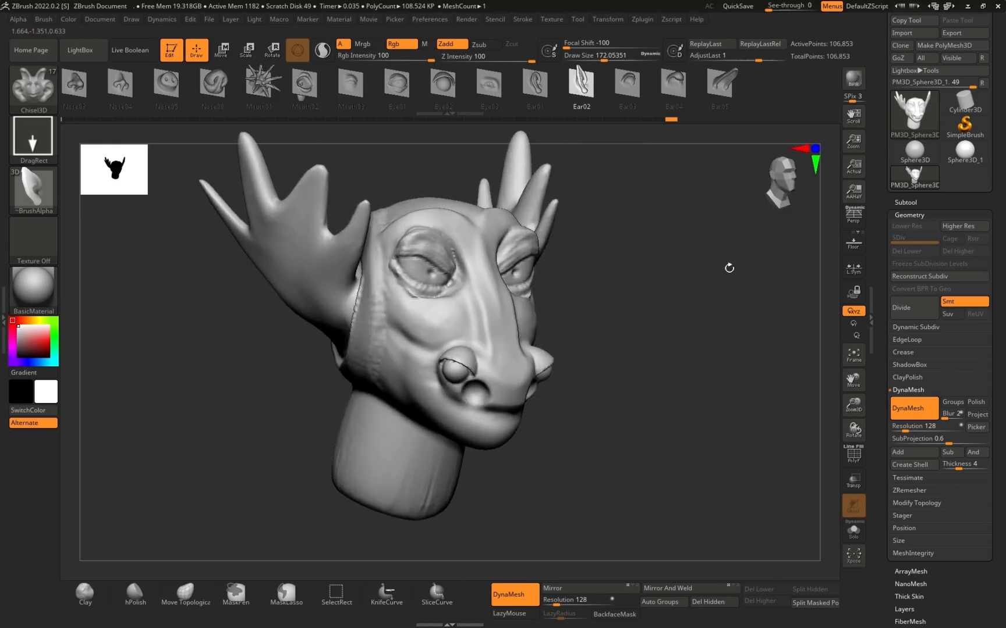
drag(606, 245, 663, 319)
alt+drag(352, 170, 449, 186)
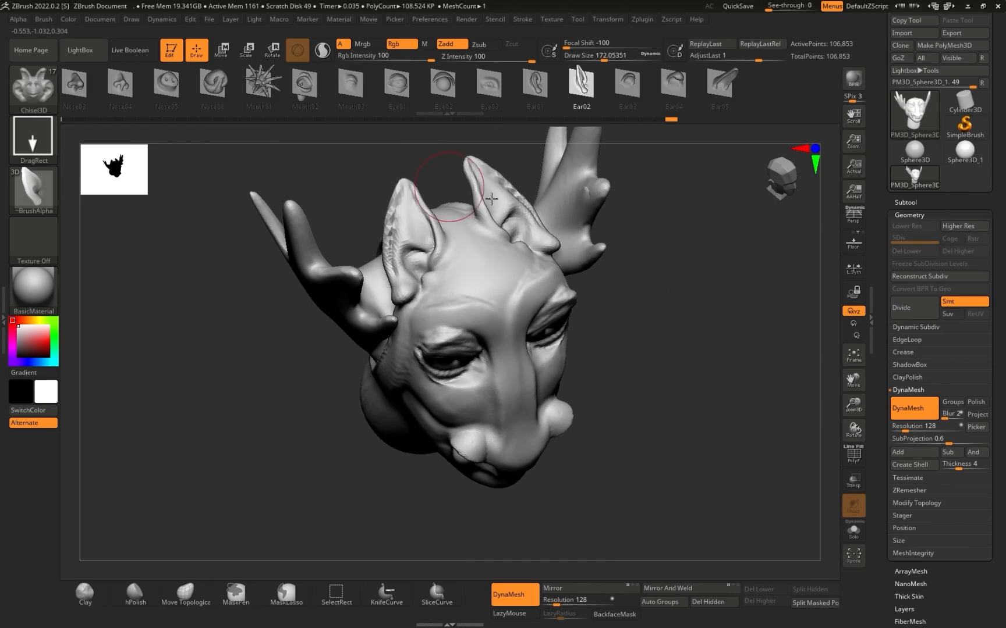
shift+drag(669, 252, 692, 258)
Step: Stamp Scale3 scales from the ChiselCreature brush over the sides and rear of the neck
drag(732, 346, 572, 190)
key(b)
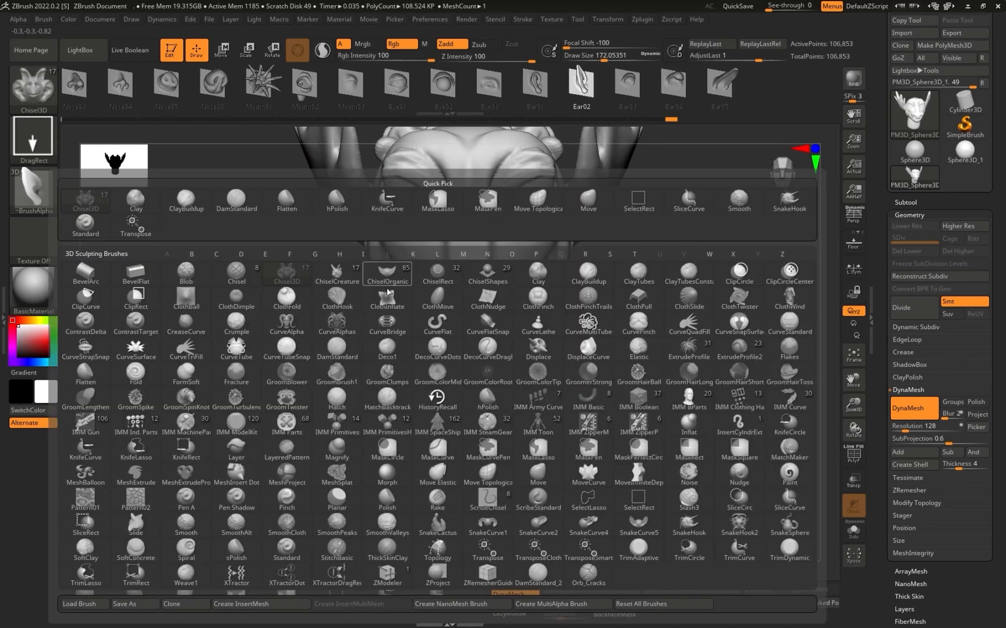
click(352, 284)
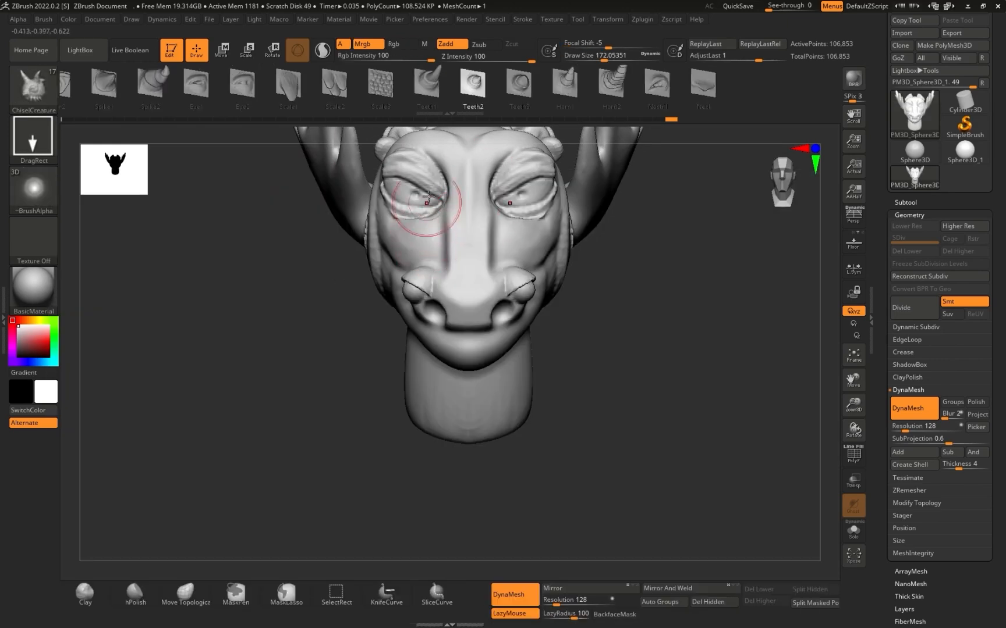
click(381, 93)
drag(728, 268, 575, 303)
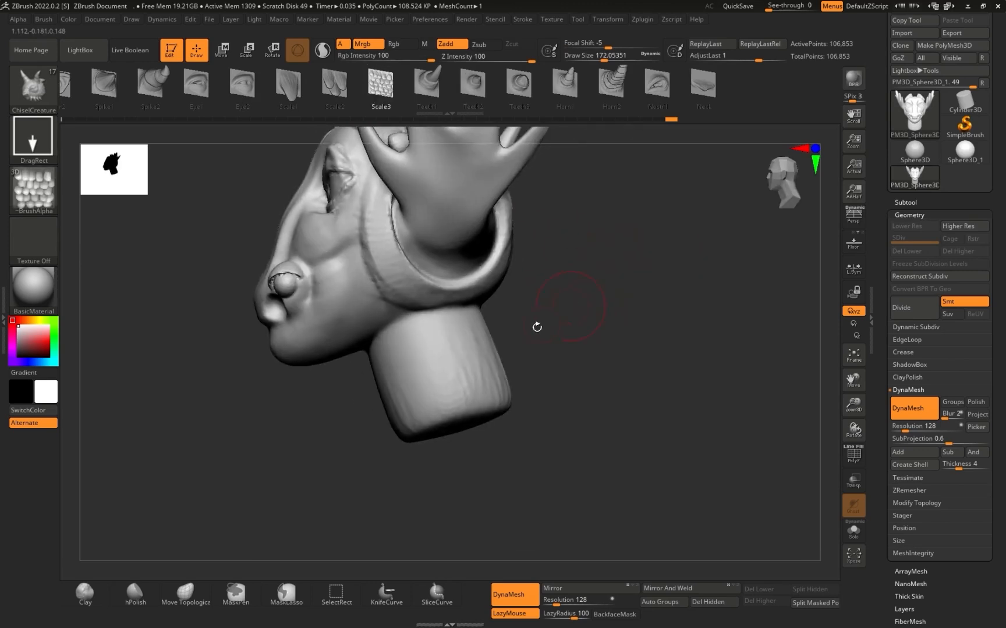
drag(414, 377, 478, 365)
mouse_move(536, 333)
mouse_down()
mouse_move(492, 327)
mouse_move(468, 348)
mouse_move(509, 404)
mouse_up()
drag(584, 330, 536, 336)
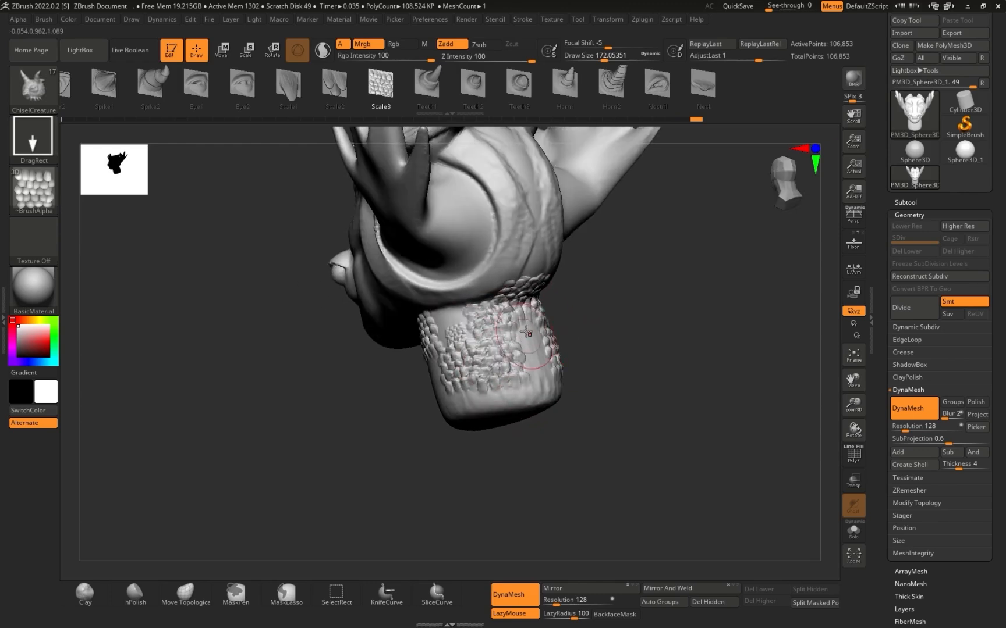
Step: Extend the Scale3 scales up the back of the head between the antlers and remesh with DynaMesh
drag(515, 254, 518, 317)
drag(652, 303, 621, 348)
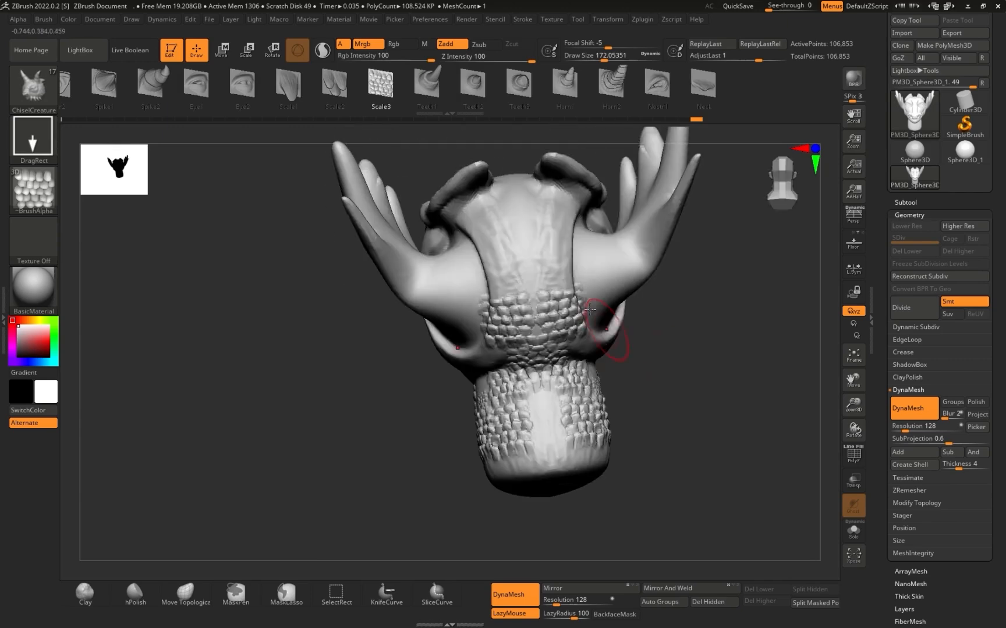
drag(505, 269, 513, 314)
drag(486, 224, 494, 256)
drag(667, 319, 716, 317)
mouse_move(667, 284)
shift+mouse_down()
mouse_move(633, 341)
mouse_move(651, 361)
mouse_move(622, 332)
mouse_move(677, 339)
mouse_move(703, 285)
mouse_move(669, 333)
mouse_move(666, 320)
mouse_move(667, 363)
mouse_move(647, 366)
mouse_move(682, 332)
mouse_move(667, 332)
mouse_move(662, 360)
mouse_move(661, 306)
shift+mouse_up()
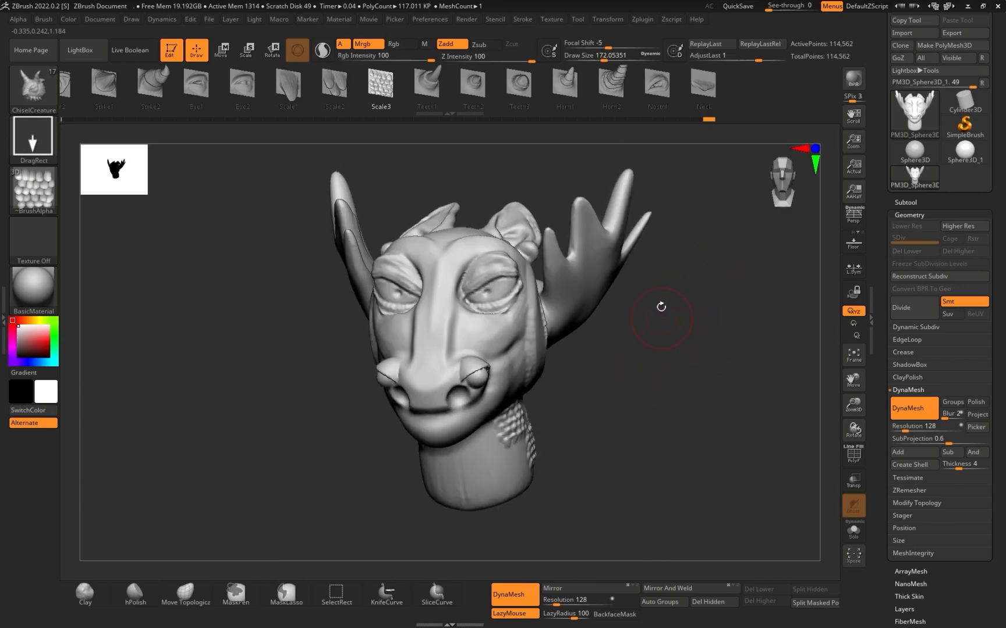
Step: Choose the Horn2 shape of the ChiselCreature brush for stamping on the head
click(611, 87)
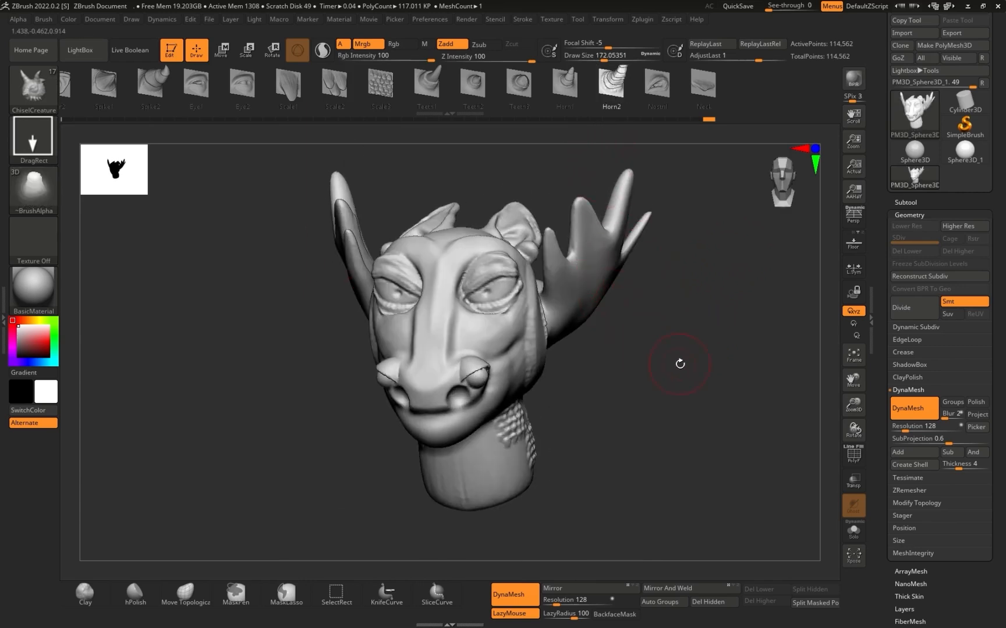